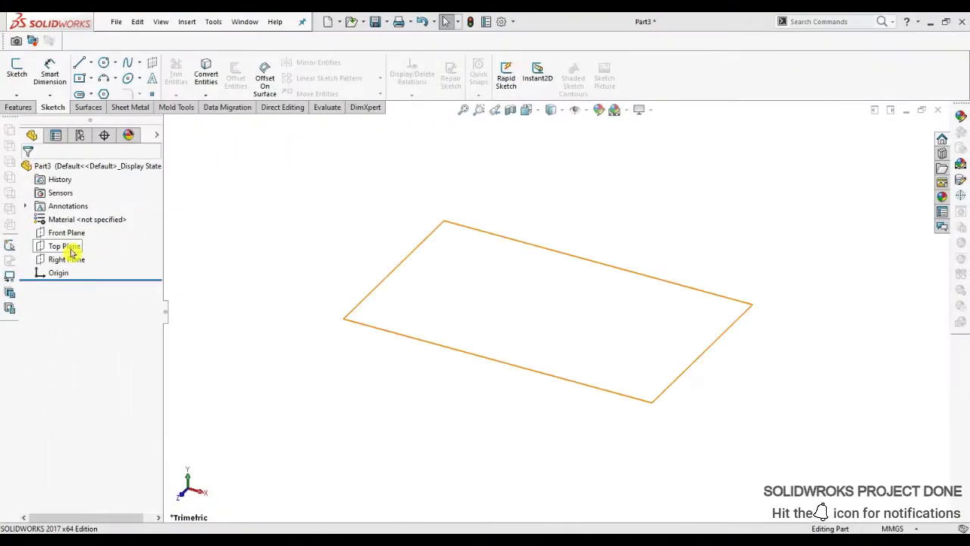
Open a new sketch (Sketch1) on the Top Plane, viewed normal to it.
click(70, 245)
click(80, 228)
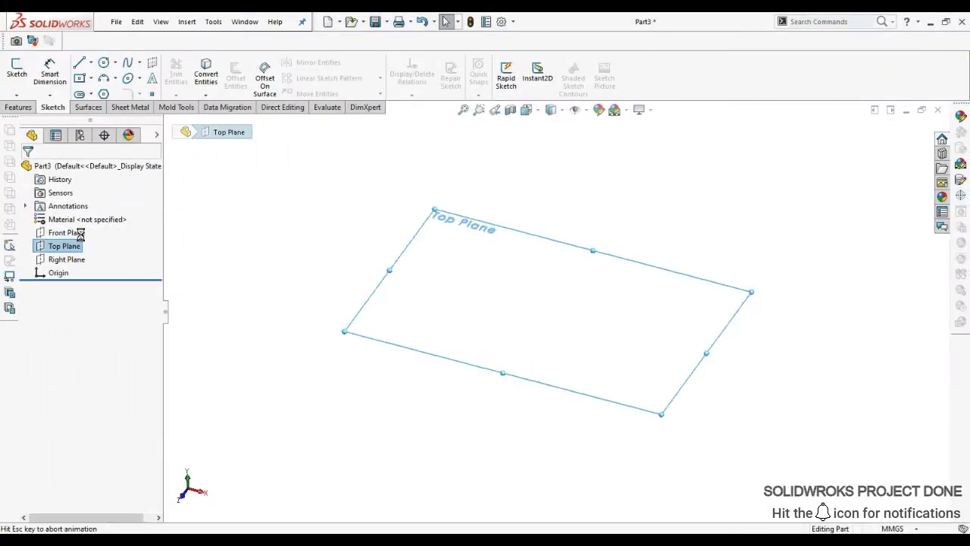
Insert the slotted-plate reference image into Sketch1 as a sketch picture.
click(91, 76)
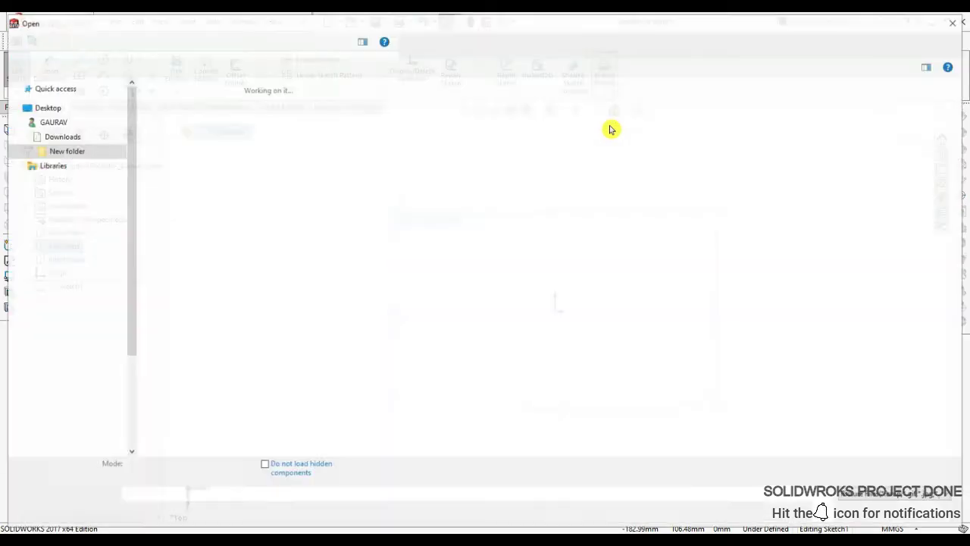
double_click(237, 176)
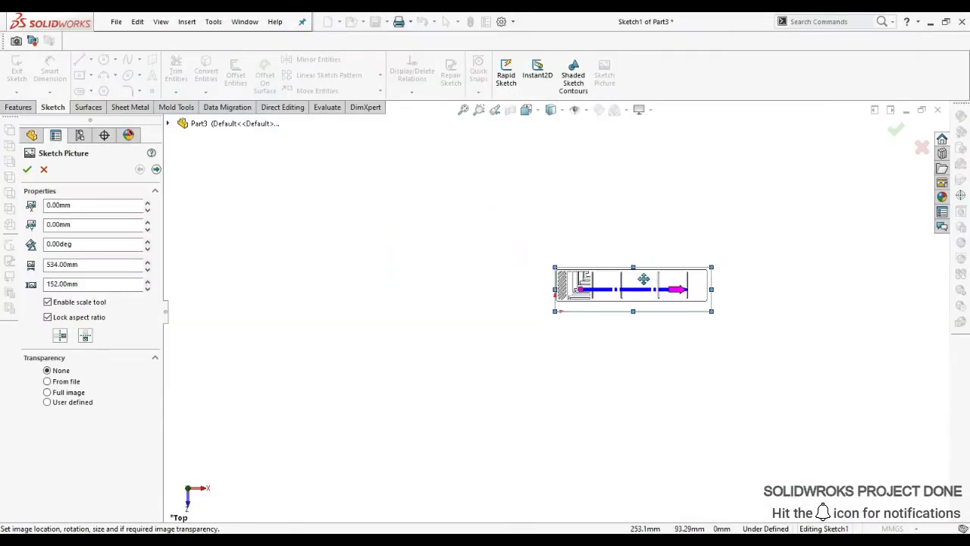
click(30, 172)
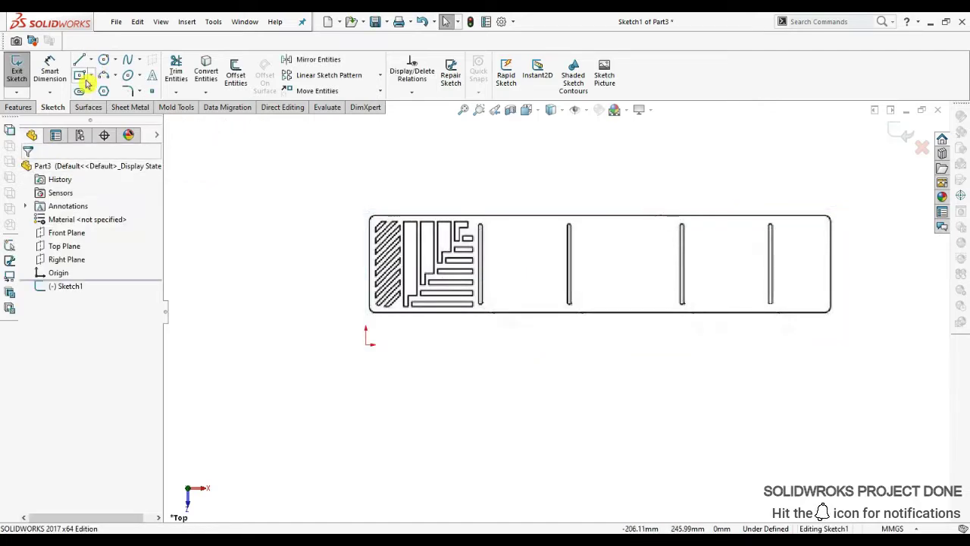
click(90, 75)
Draw a 300 by 61 center rectangle anchored at the origin.
click(163, 101)
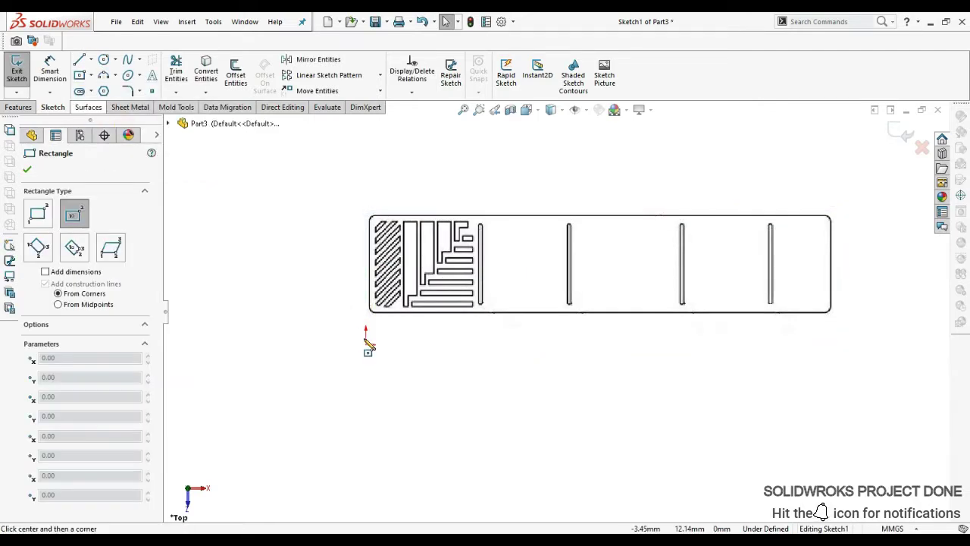
click(365, 339)
scroll(531, 375, up, 2)
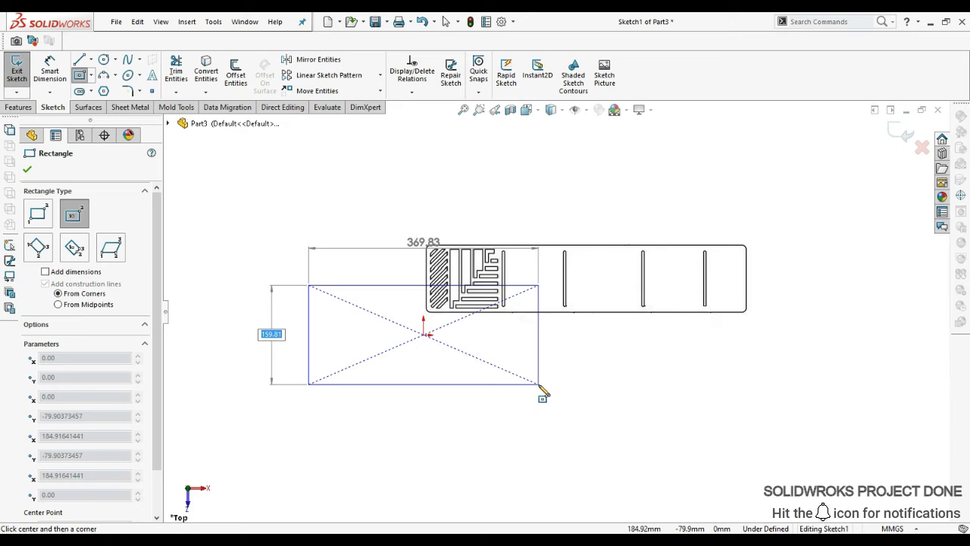
key(Tab)
text(300)
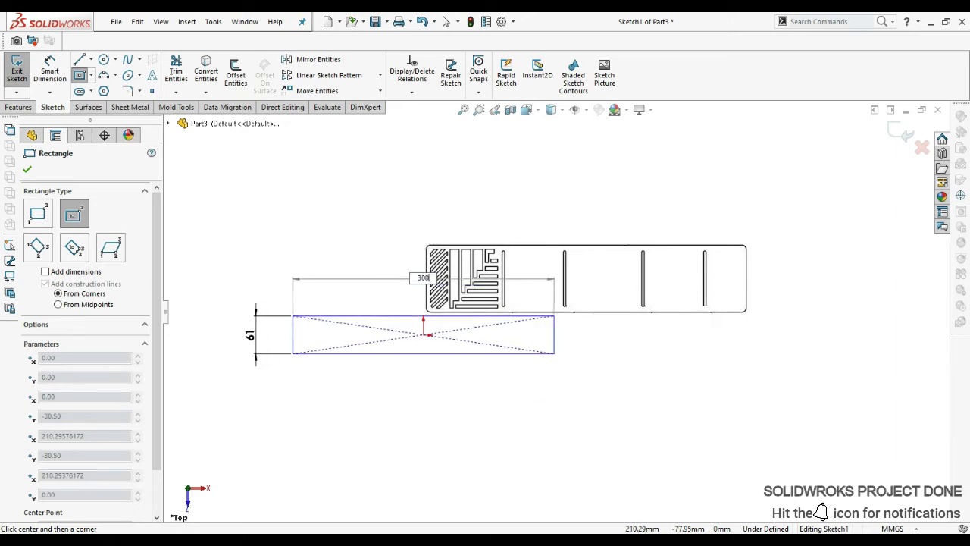
key(Return)
key(Escape)
Resize the reference picture and move it onto the rectangle.
click(573, 245)
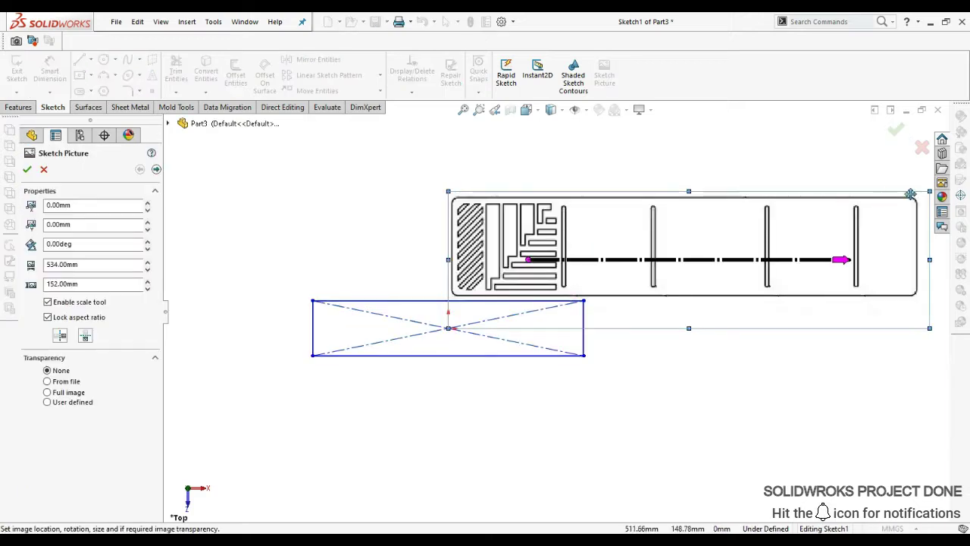
mouse_move(841, 196)
mouse_down()
mouse_move(657, 279)
mouse_move(628, 271)
mouse_up()
drag(524, 288, 442, 340)
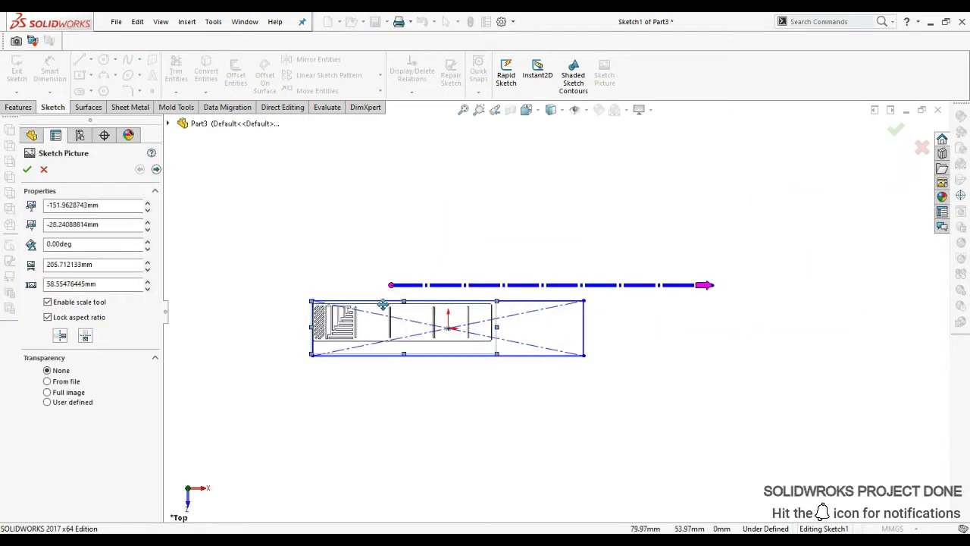
scroll(442, 341, down, 3)
key(Return)
Trim away the rectangle's diagonal construction lines.
click(176, 70)
drag(559, 278, 444, 282)
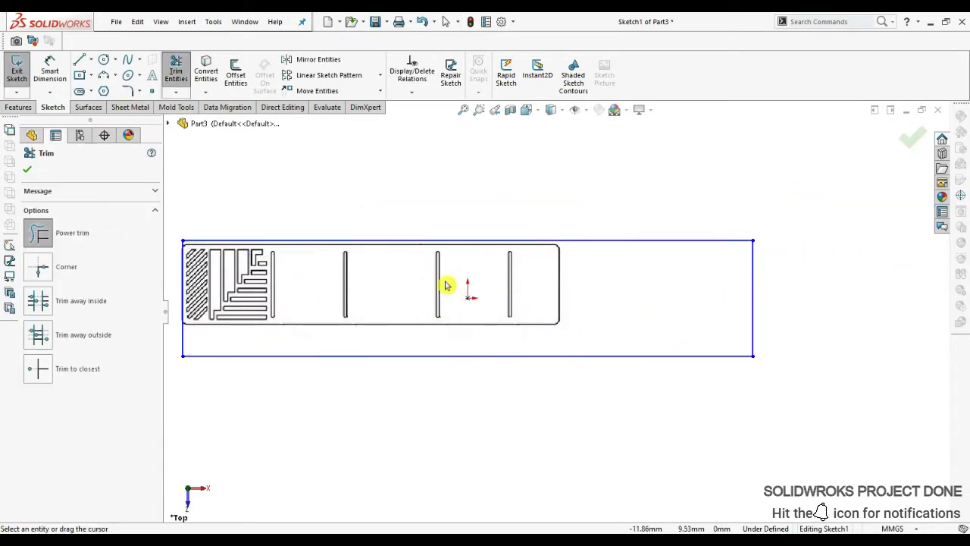
key(Escape)
Fine-tune the picture's size and position to match the rectangle outline.
double_click(490, 304)
drag(569, 351, 782, 407)
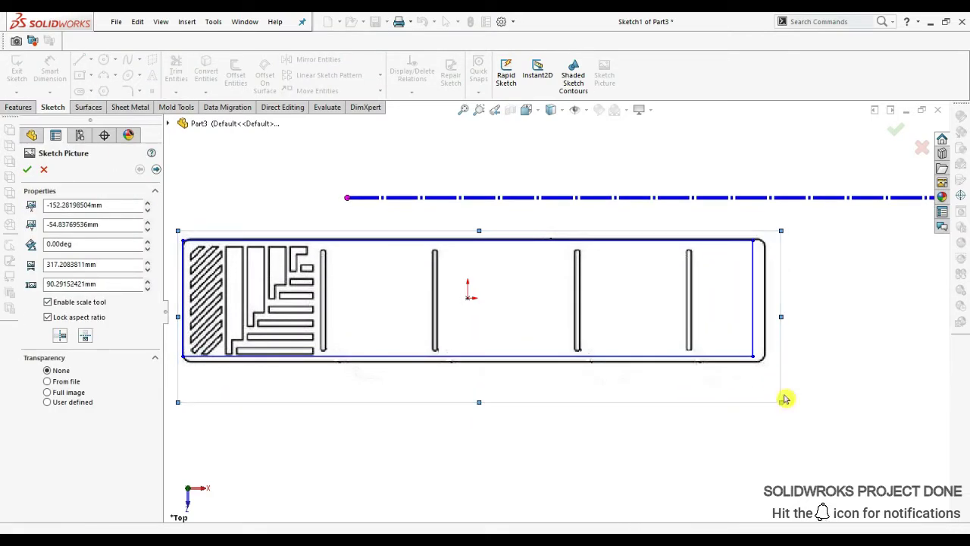
drag(782, 407, 766, 398)
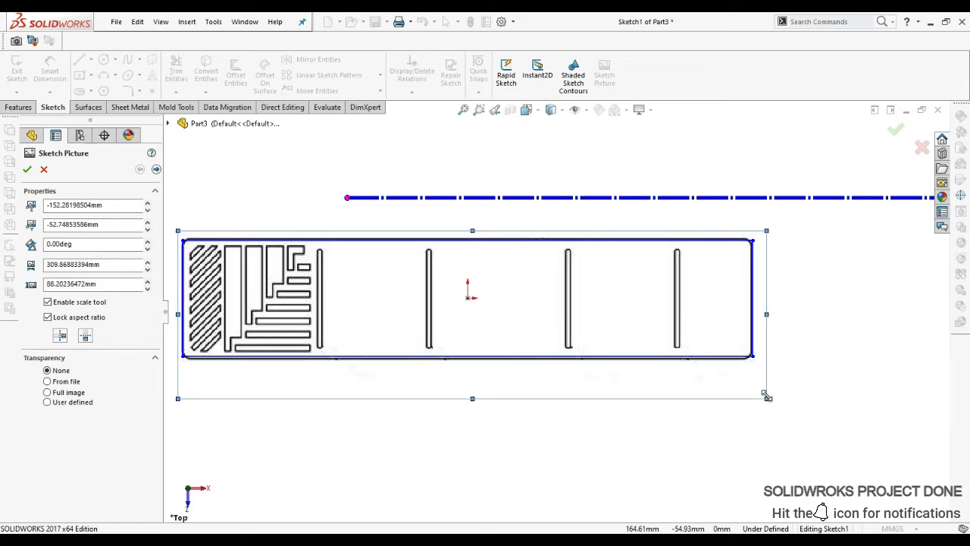
drag(508, 355, 508, 354)
drag(766, 231, 752, 234)
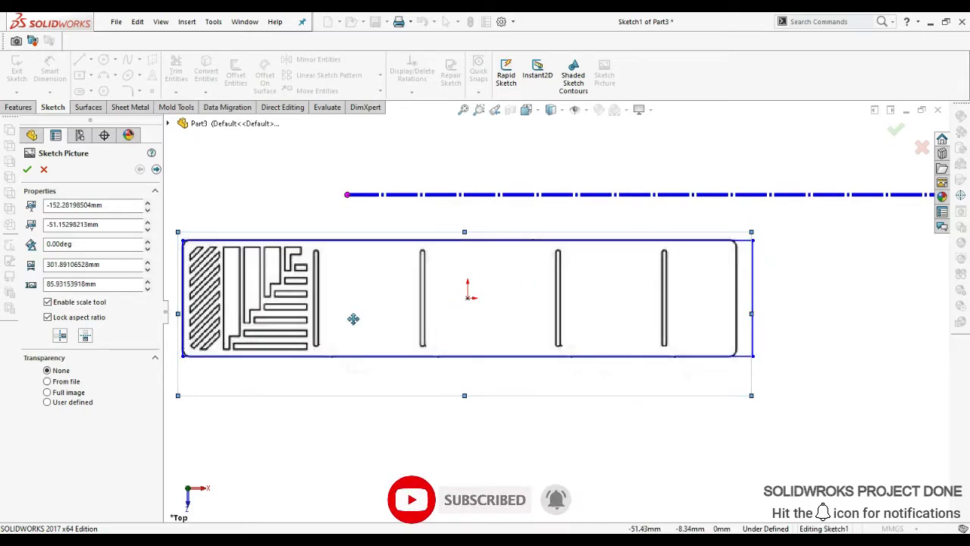
click(27, 169)
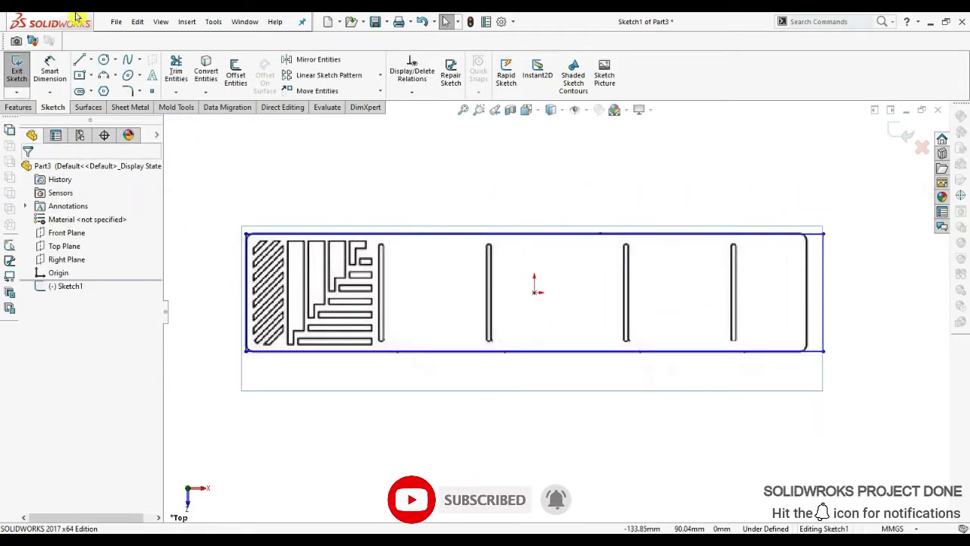
Draw a vertical centerline from the origin to the plate's top edge.
click(90, 59)
click(97, 86)
click(535, 292)
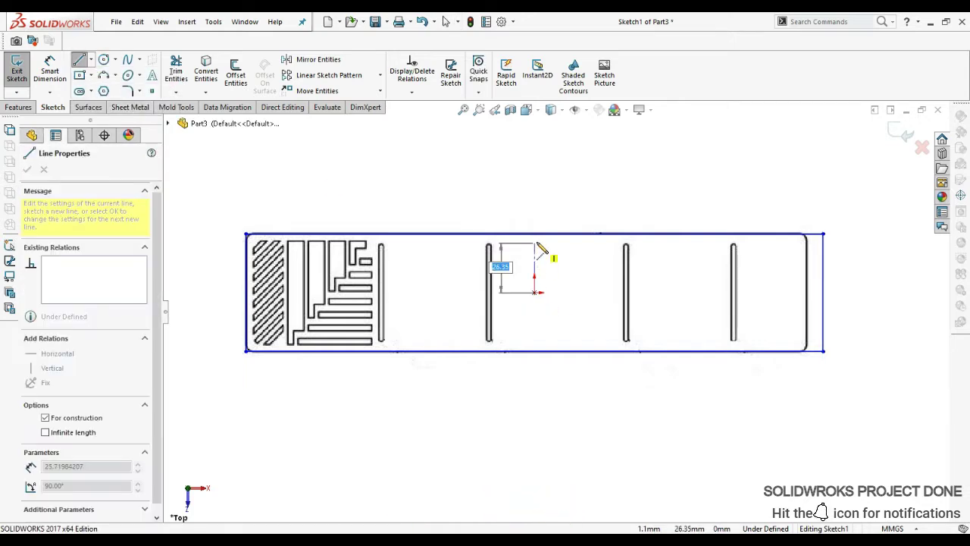
click(536, 233)
right_click(539, 235)
click(558, 262)
scroll(806, 240, down, 3)
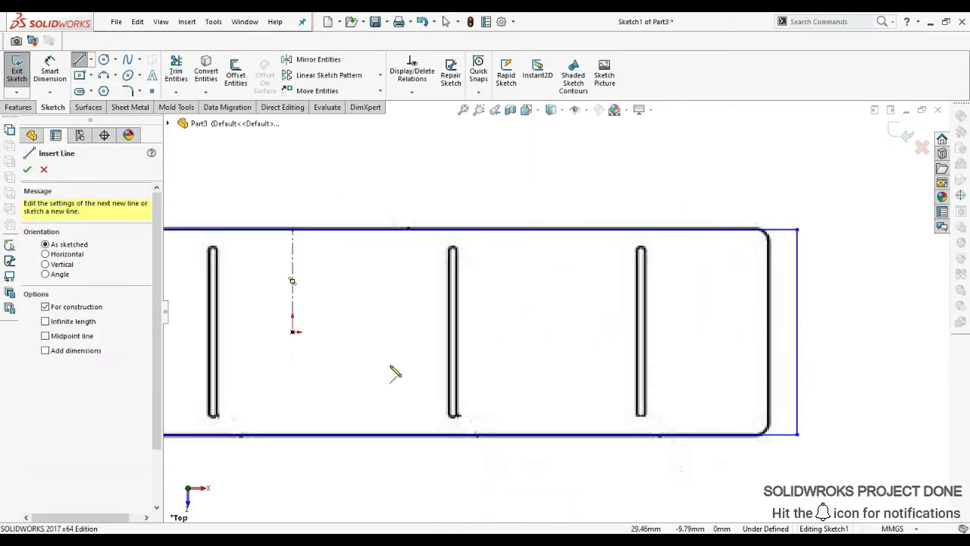
key(Escape)
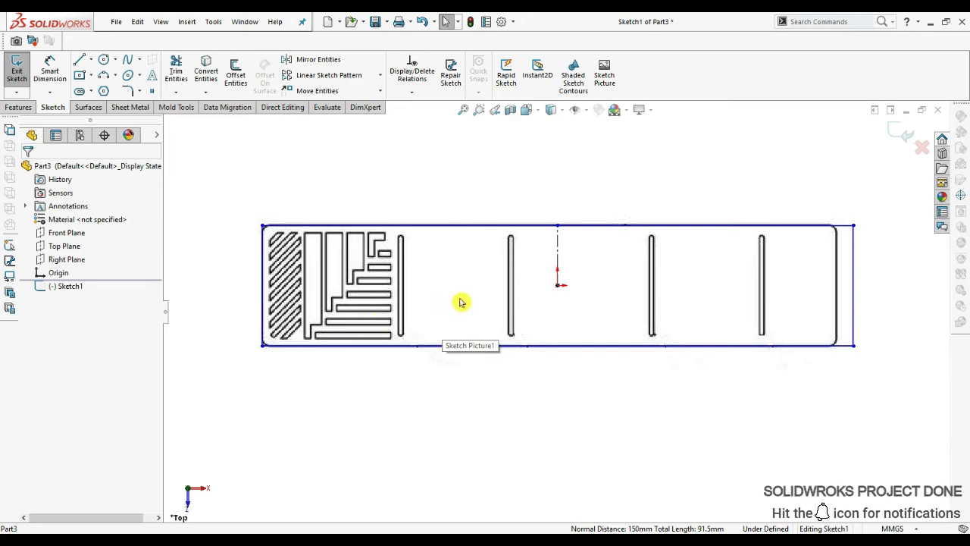
Draw a top line and a vertical line boxing in the left slot pattern.
click(82, 66)
scroll(300, 242, up, 2)
scroll(303, 248, up, 2)
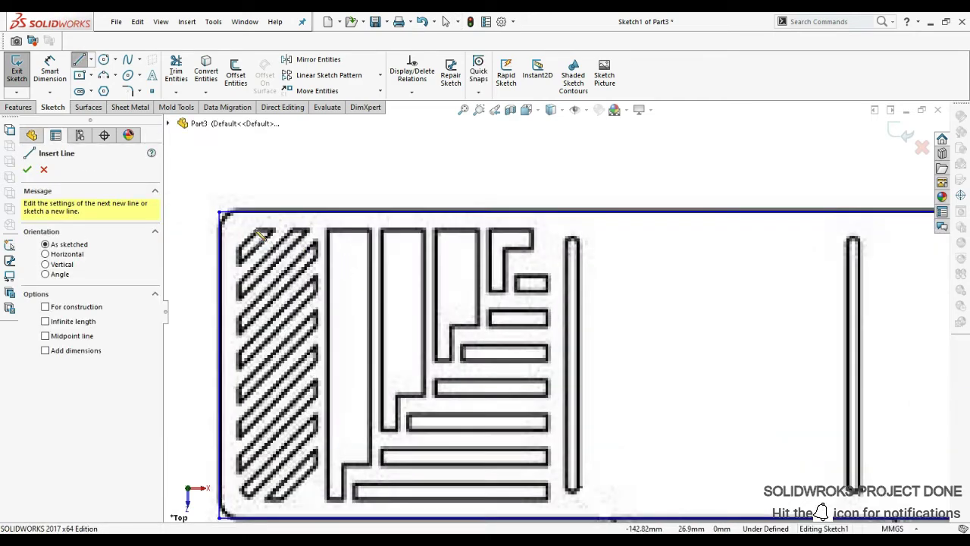
click(221, 259)
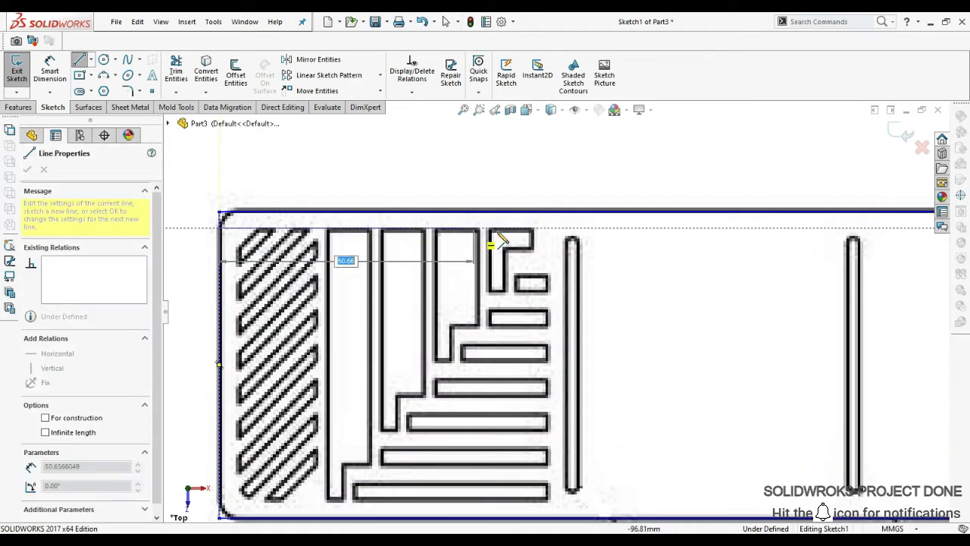
click(552, 232)
key(Escape)
key(l)
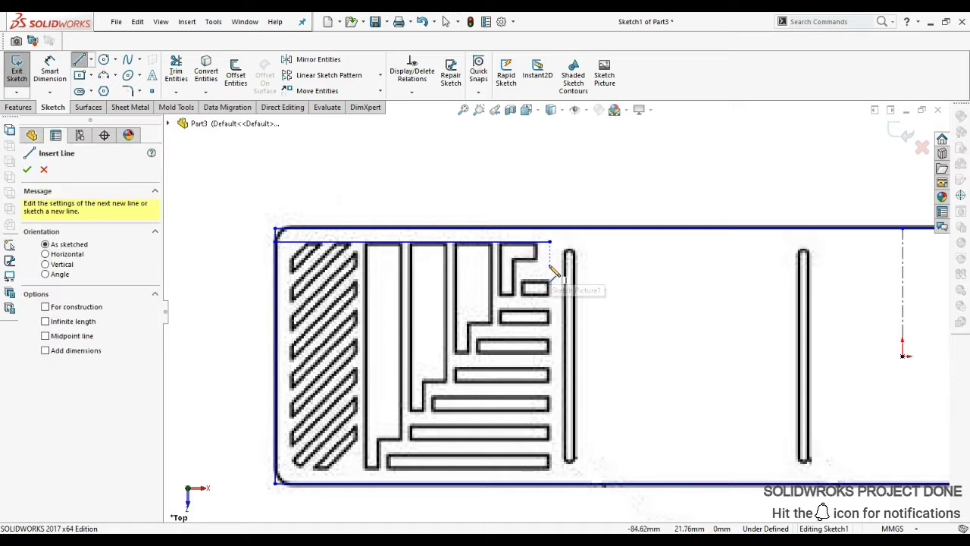
click(551, 242)
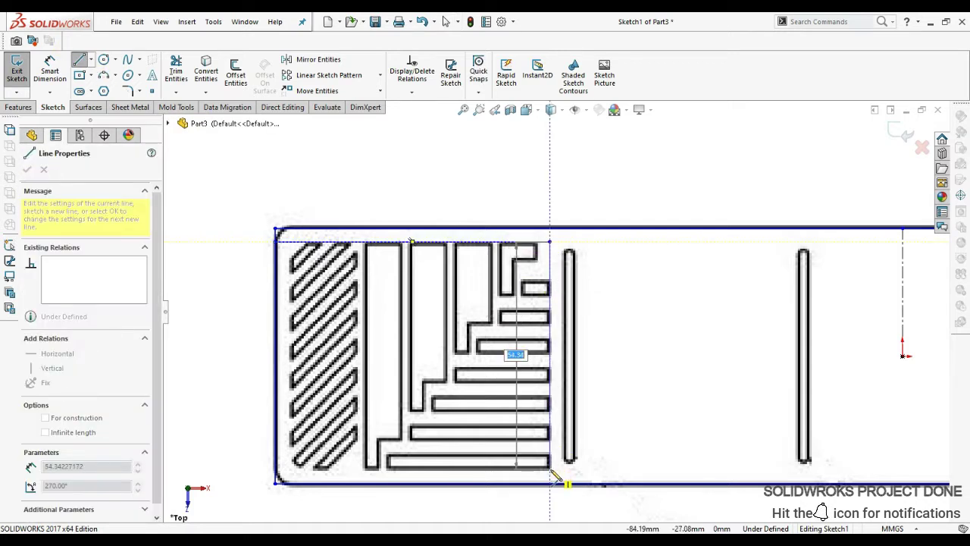
click(550, 469)
key(Escape)
Add a horizontal centerline at the plate's right side.
click(90, 59)
click(106, 88)
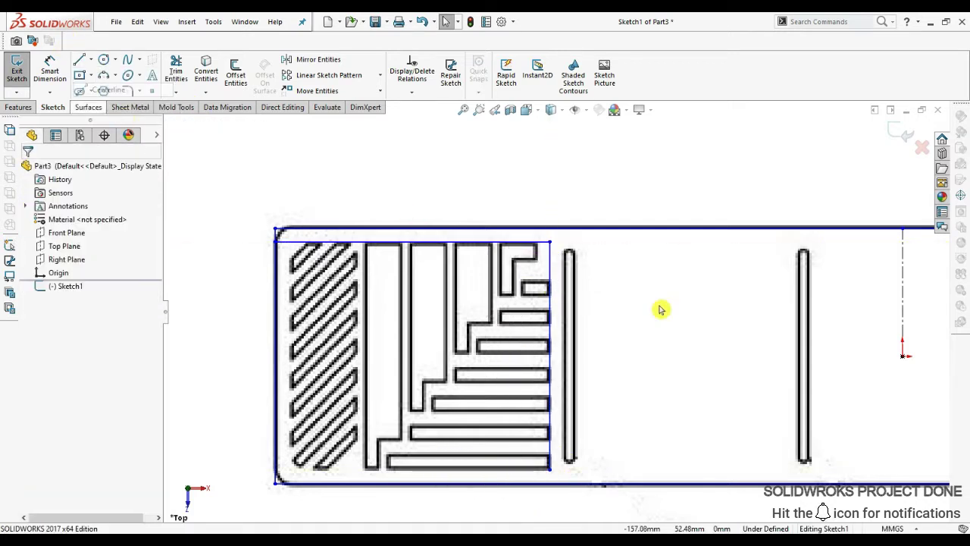
click(902, 355)
click(837, 355)
key(Escape)
Mirror the vertical boundary line about the horizontal centerline.
click(318, 60)
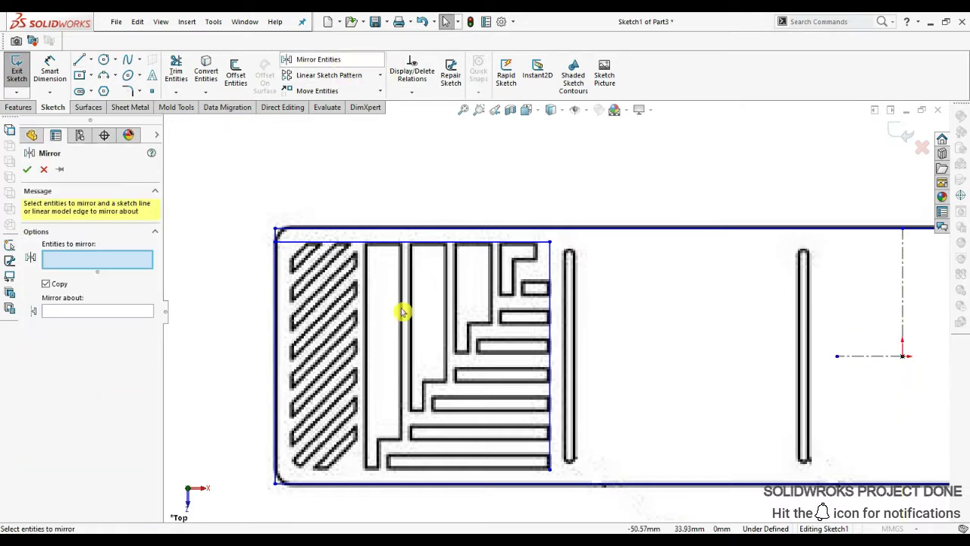
click(454, 243)
click(113, 304)
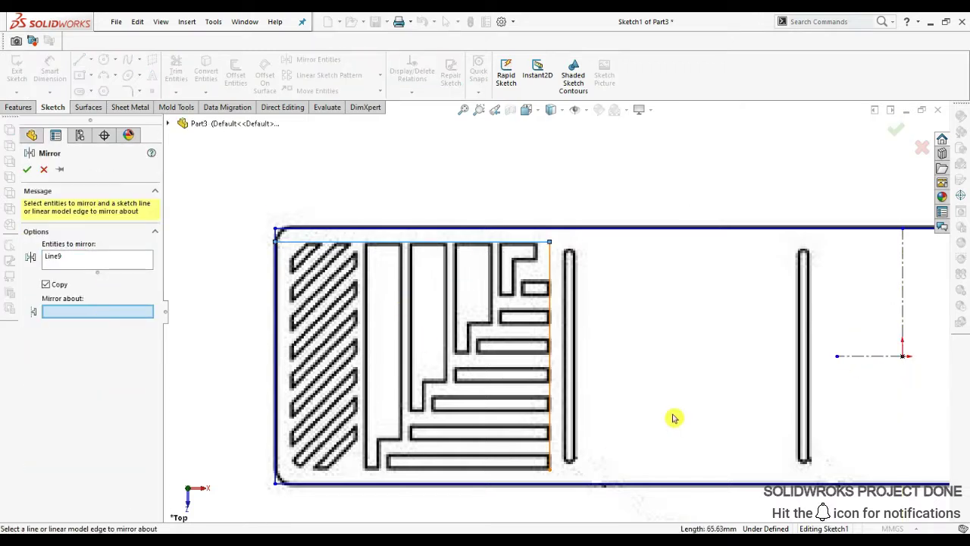
click(851, 361)
click(26, 170)
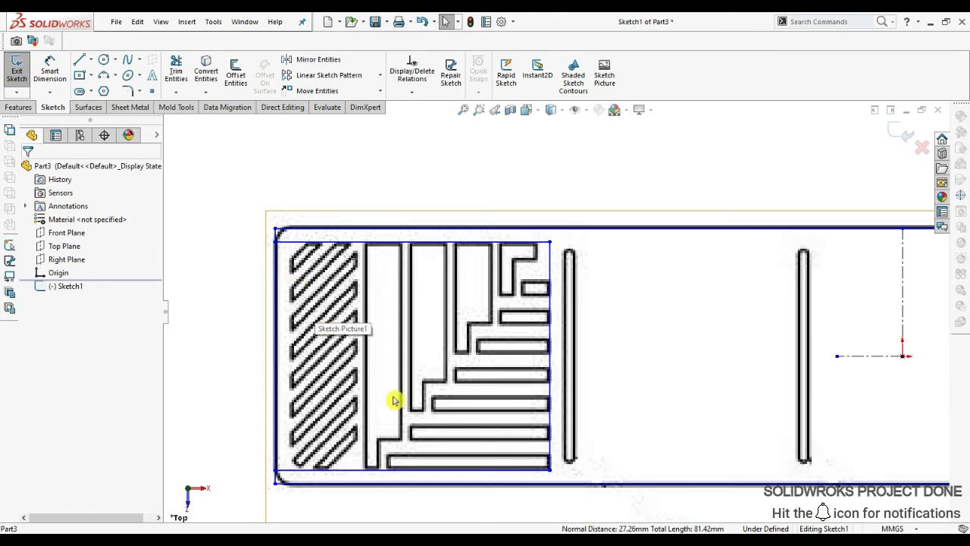
Begin a line and a mirror of the top boundary line, then cancel both.
click(90, 60)
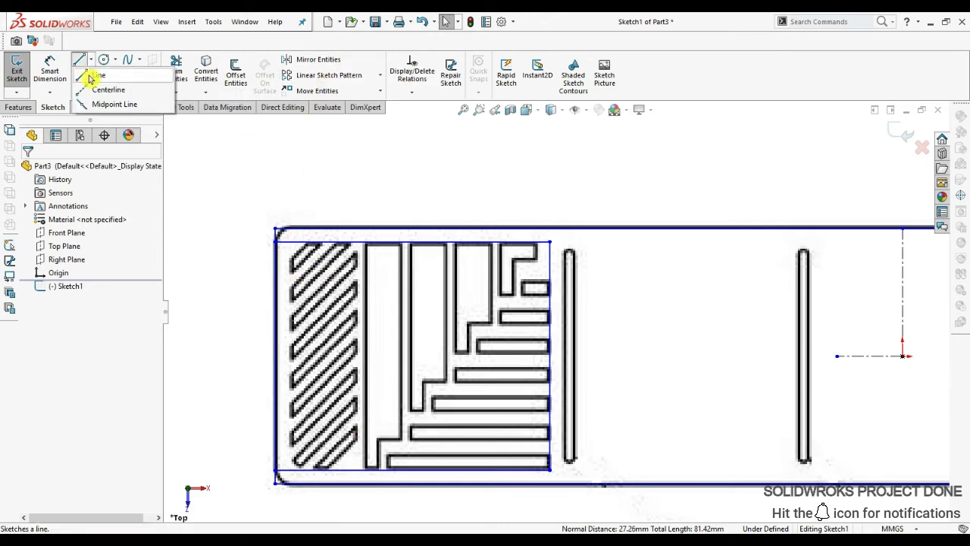
click(90, 76)
click(410, 241)
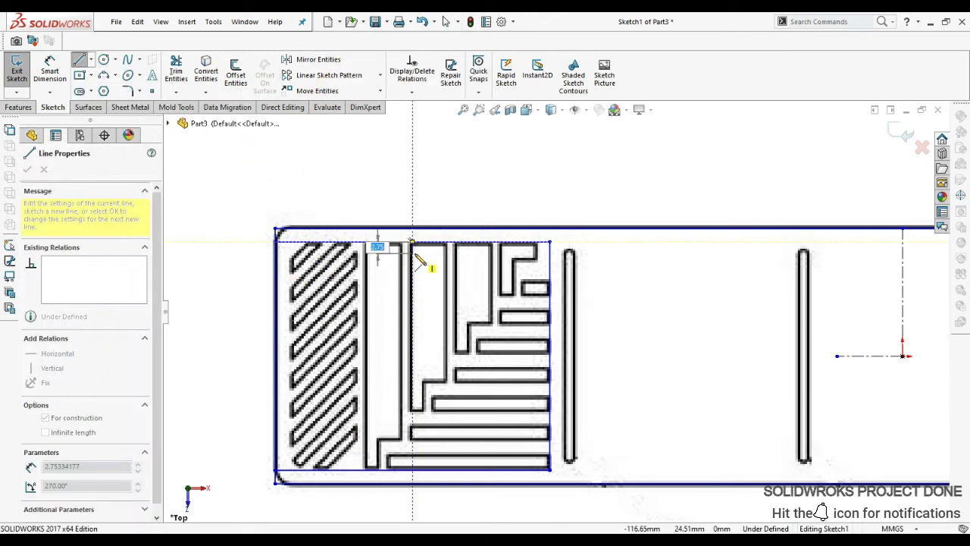
key(Escape)
click(316, 61)
click(551, 256)
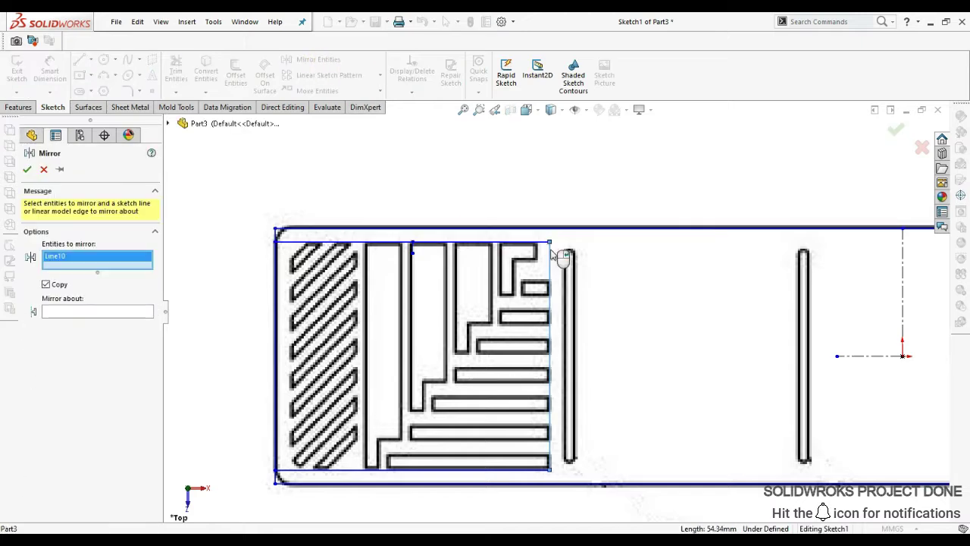
click(68, 312)
key(Escape)
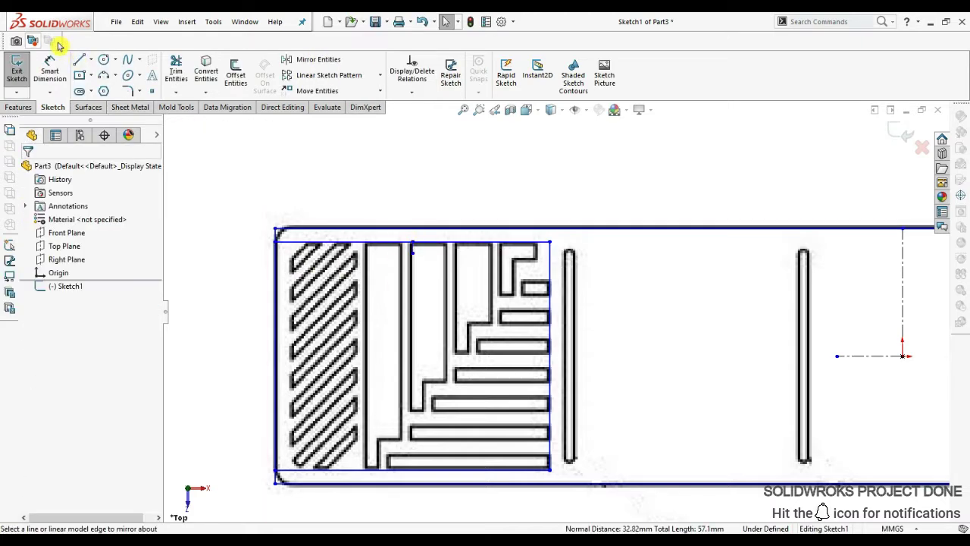
Draw a line along the top of the slot pattern and dimension it to 65.63.
key(l)
scroll(312, 165, up, 2)
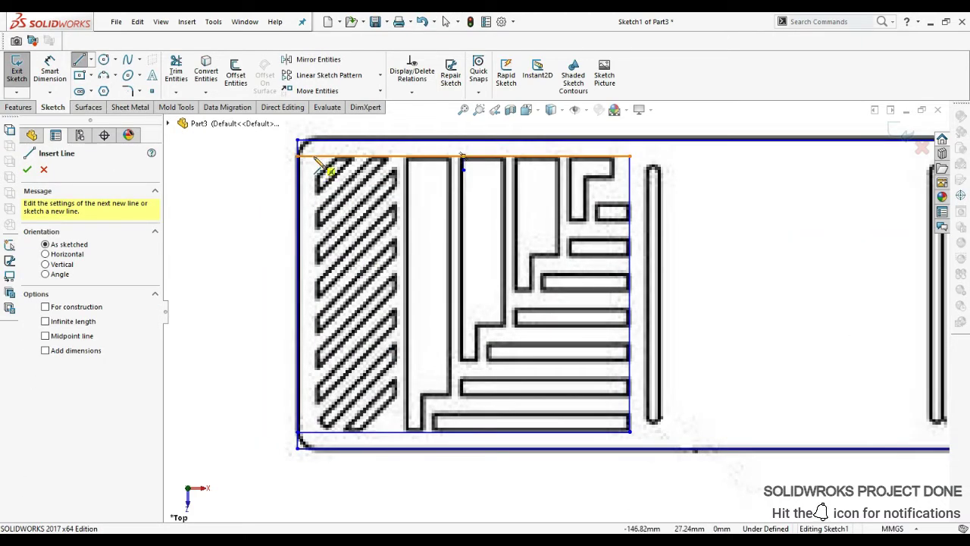
click(49, 70)
click(357, 157)
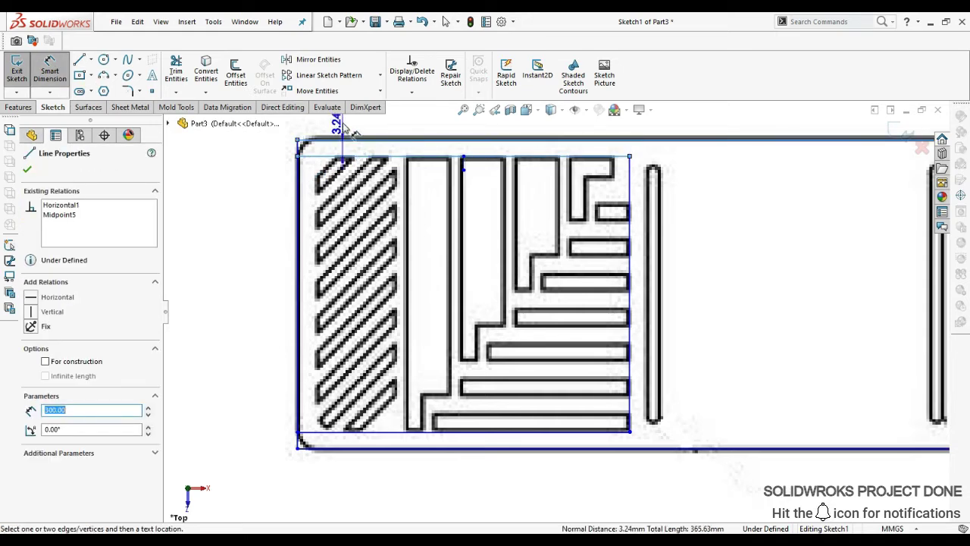
click(79, 59)
scroll(326, 301, down, 1)
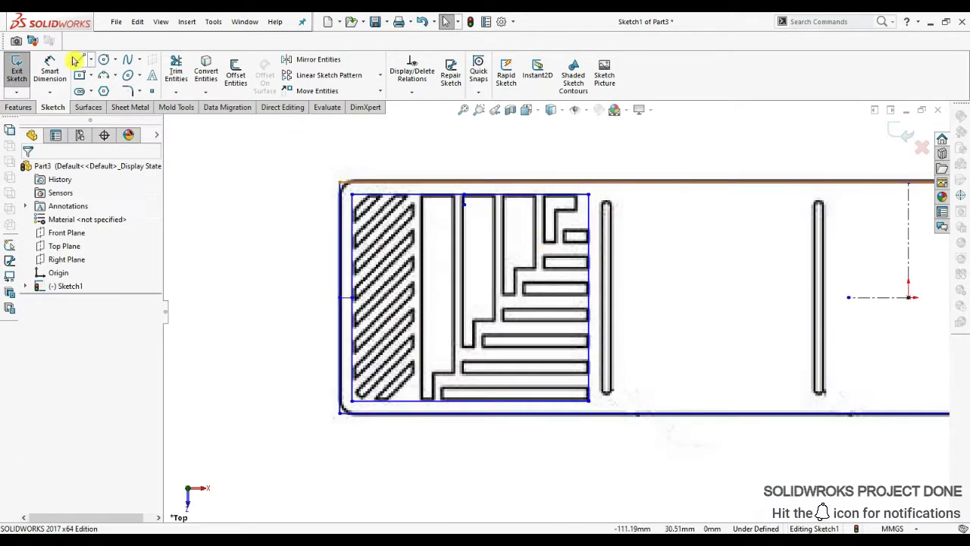
click(236, 75)
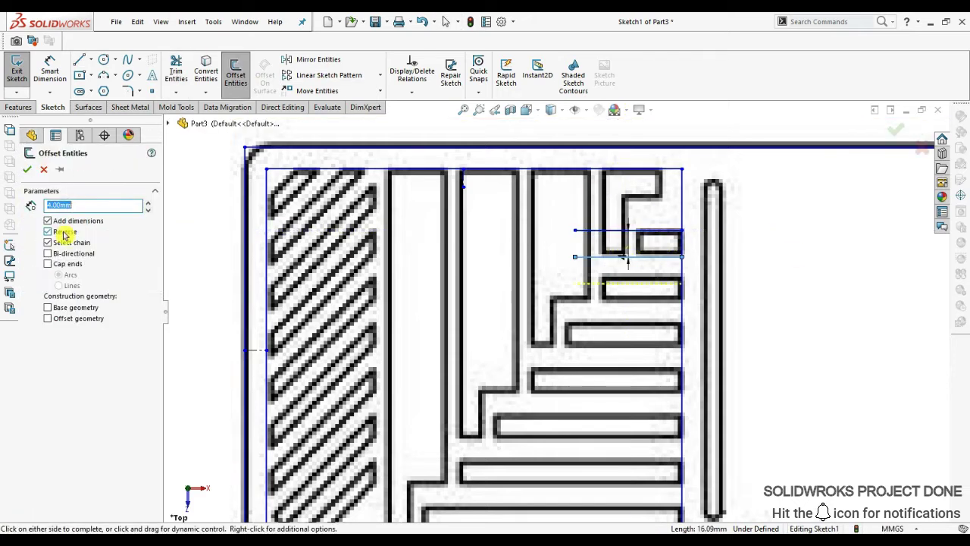
Offset the slot lines twice at 4 mm, stacking horizontal lines downward.
click(59, 204)
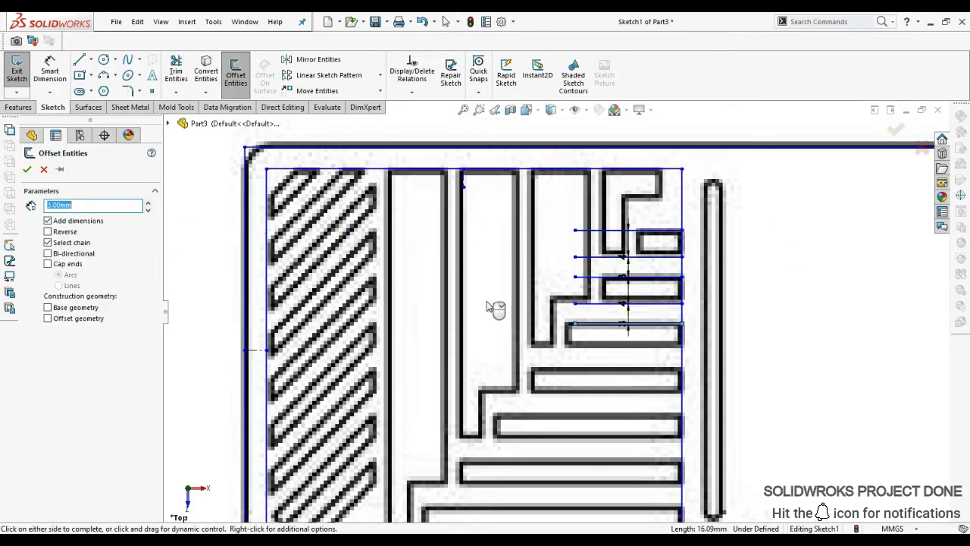
text(4)
key(Return)
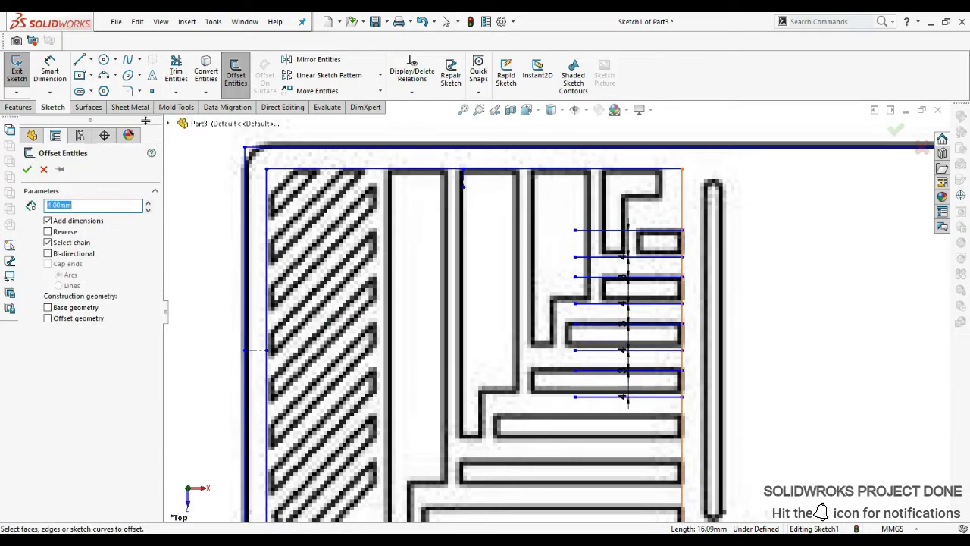
click(528, 319)
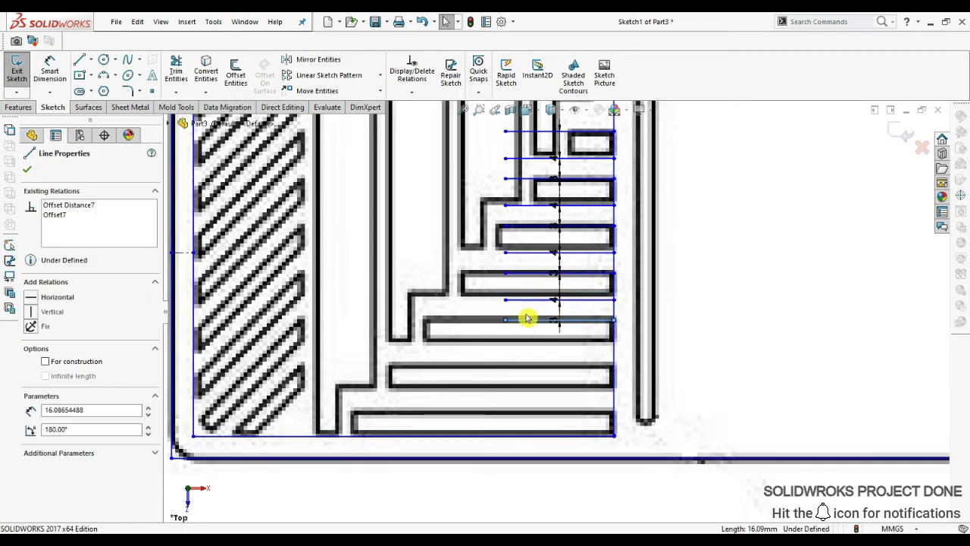
key(Return)
click(536, 343)
key(Return)
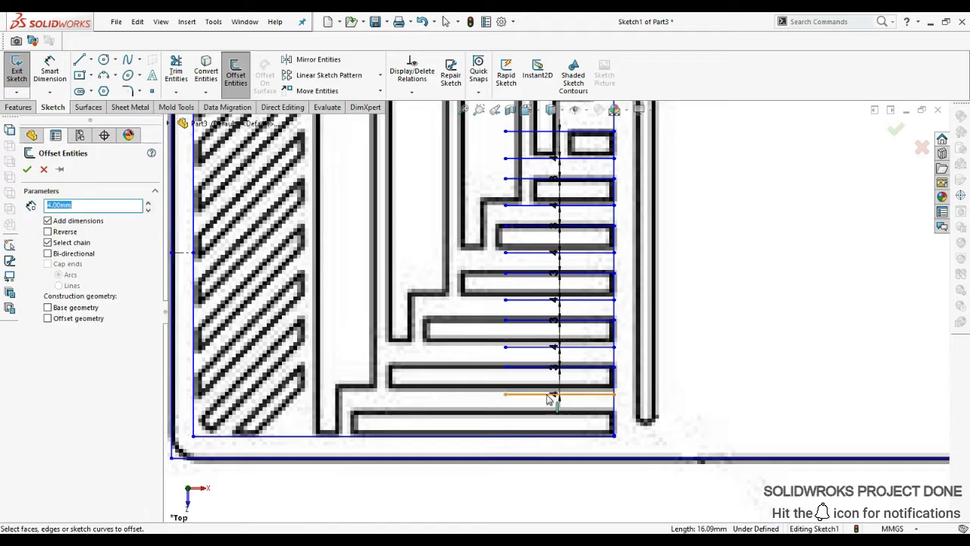
Draw a vertical line down from the top edge and offset it near the top slot.
key(l)
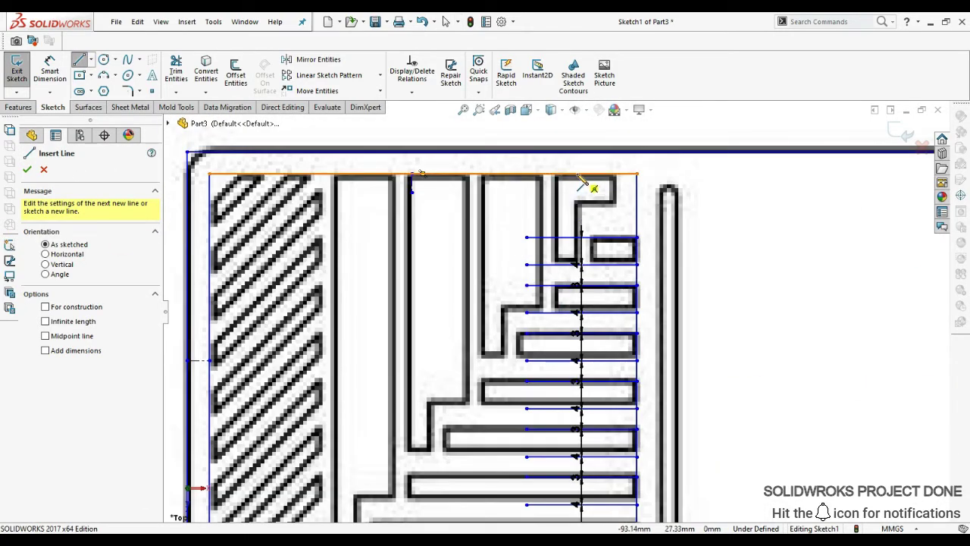
drag(578, 175, 576, 261)
key(o)
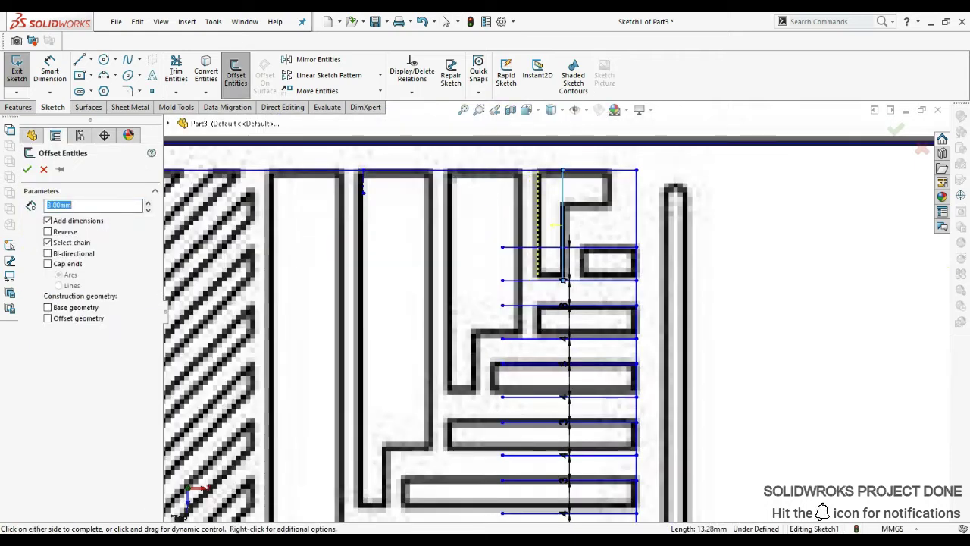
click(488, 222)
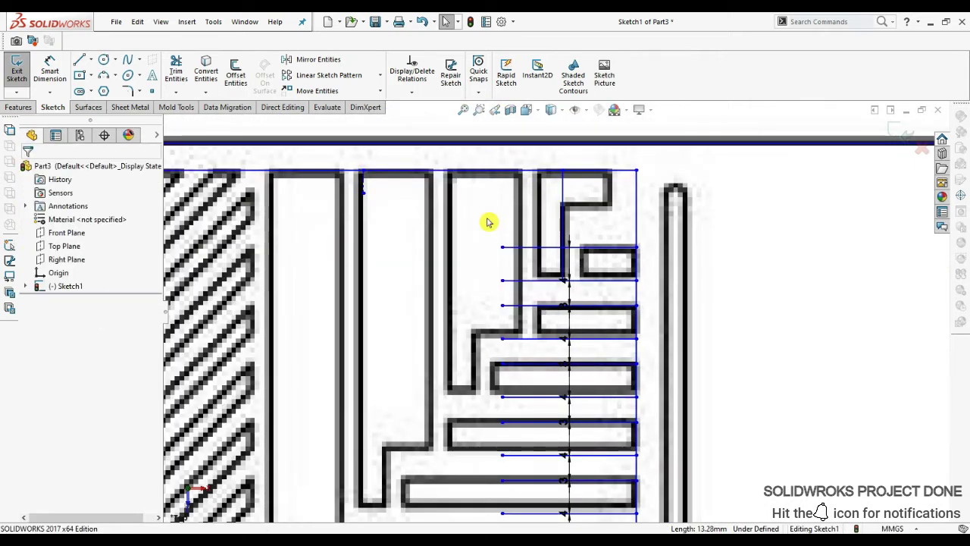
click(238, 78)
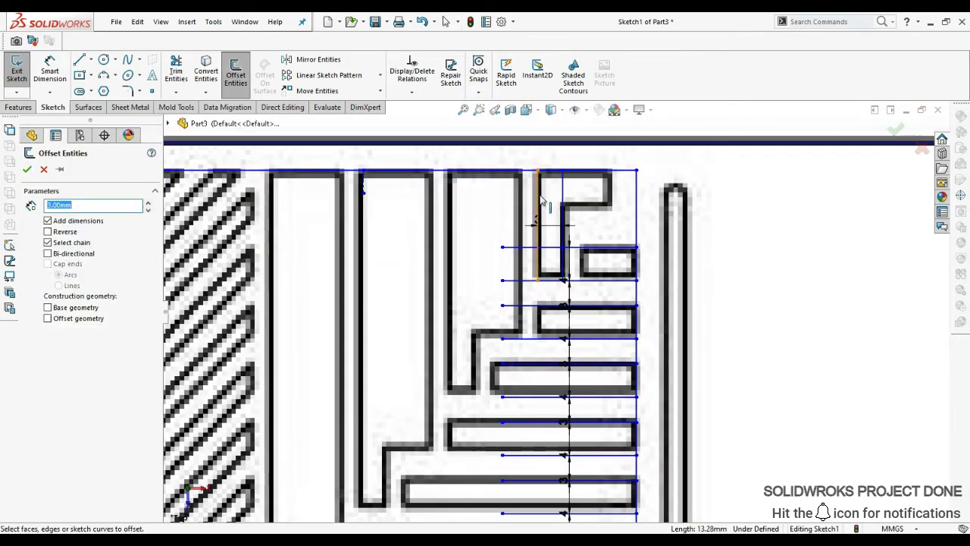
scroll(531, 212, down, 2)
key(t)
key(c)
key(o)
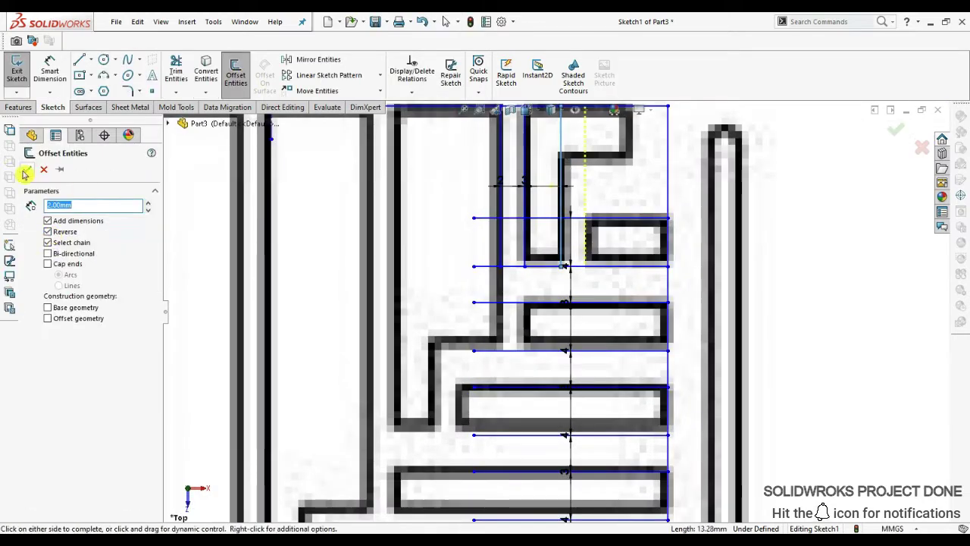
key(t)
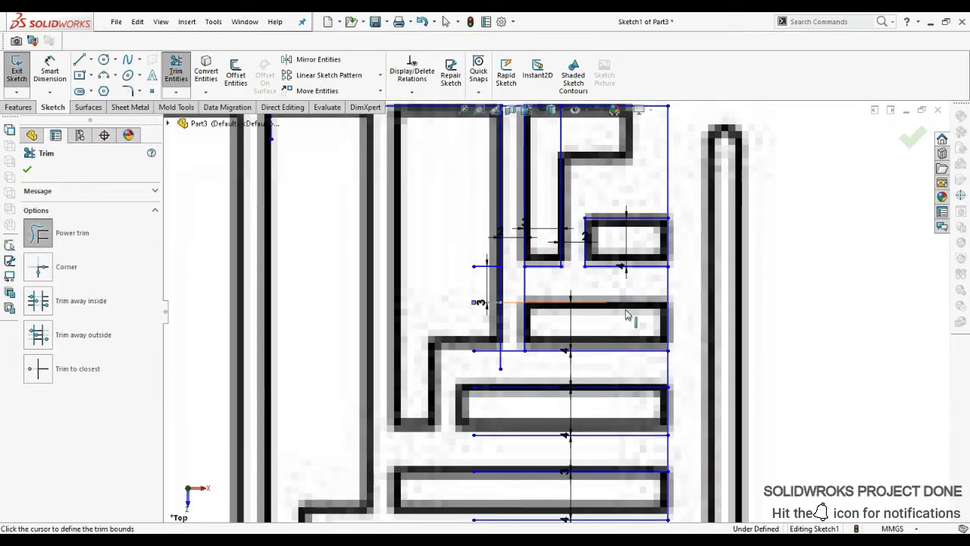
Trim excess offset lines and draw a short vertical line closing one slot end.
scroll(635, 294, up, 2)
scroll(435, 271, up, 2)
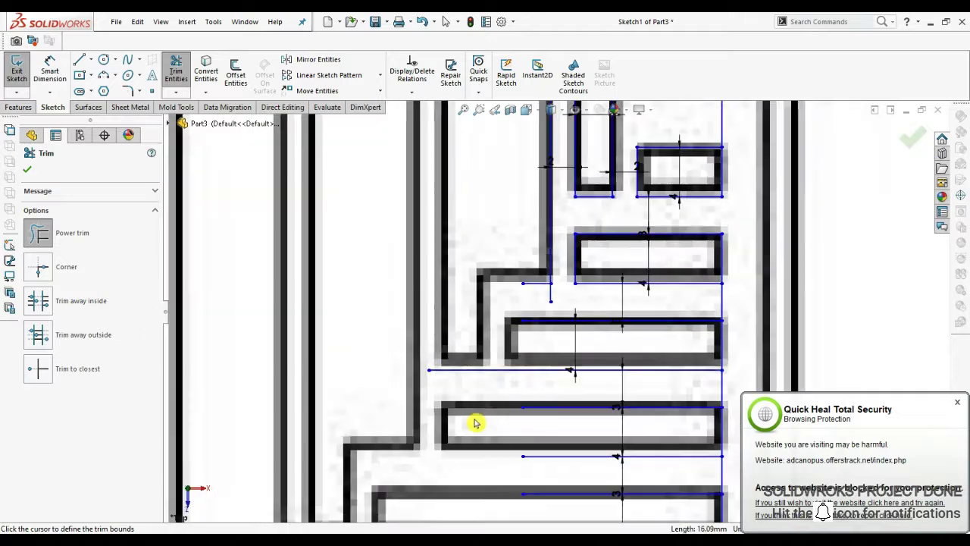
scroll(475, 422, up, 2)
scroll(474, 422, up, 1)
key(l)
scroll(530, 288, down, 2)
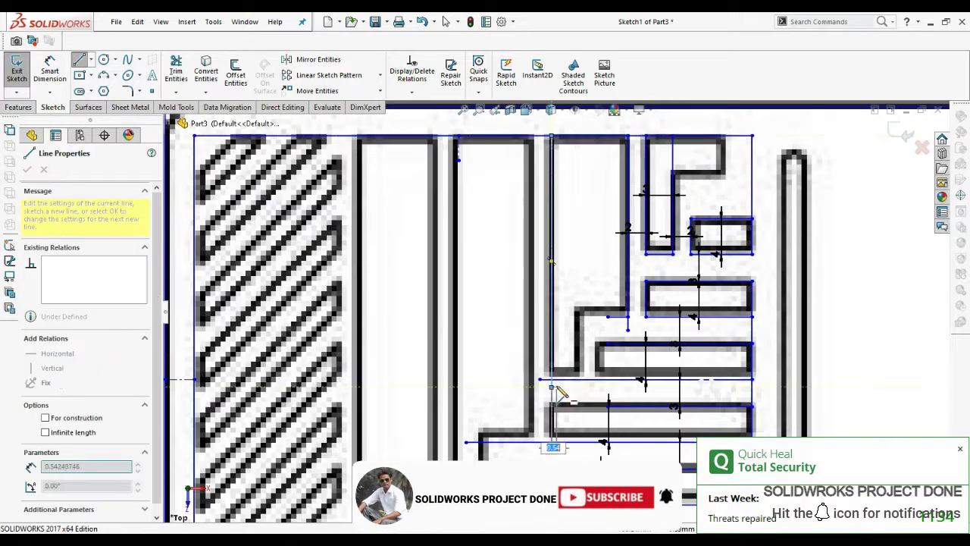
scroll(558, 317, down, 2)
key(t)
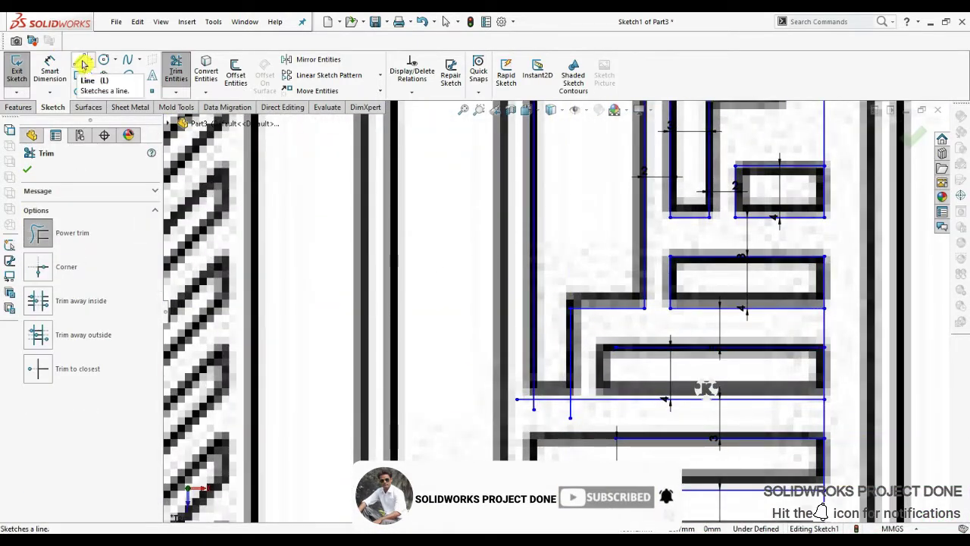
click(83, 64)
drag(596, 347, 596, 417)
key(t)
scroll(550, 410, up, 2)
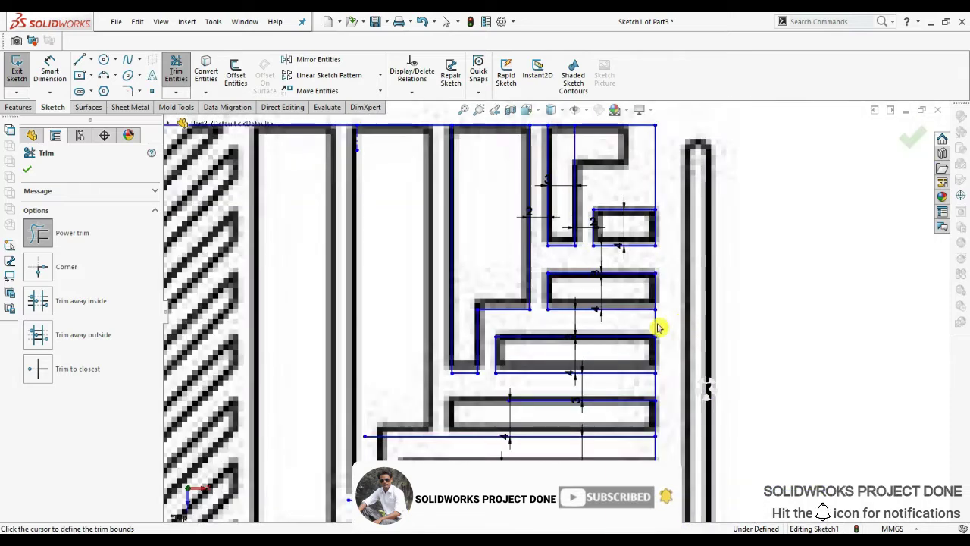
scroll(659, 325, up, 2)
scroll(645, 389, up, 2)
scroll(591, 440, up, 2)
scroll(350, 368, down, 3)
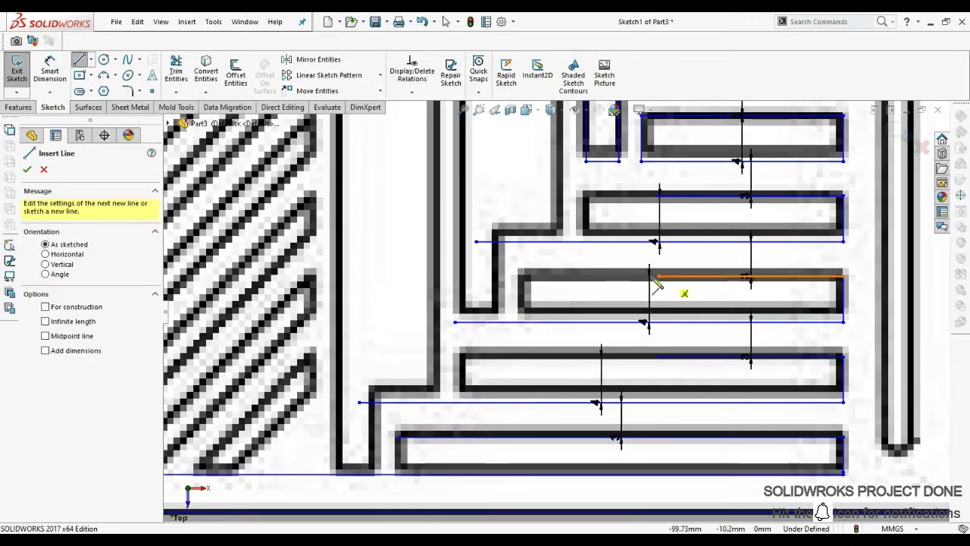
Add vertical lines closing further slot gaps and trim the overhanging segments.
key(l)
scroll(485, 439, up, 3)
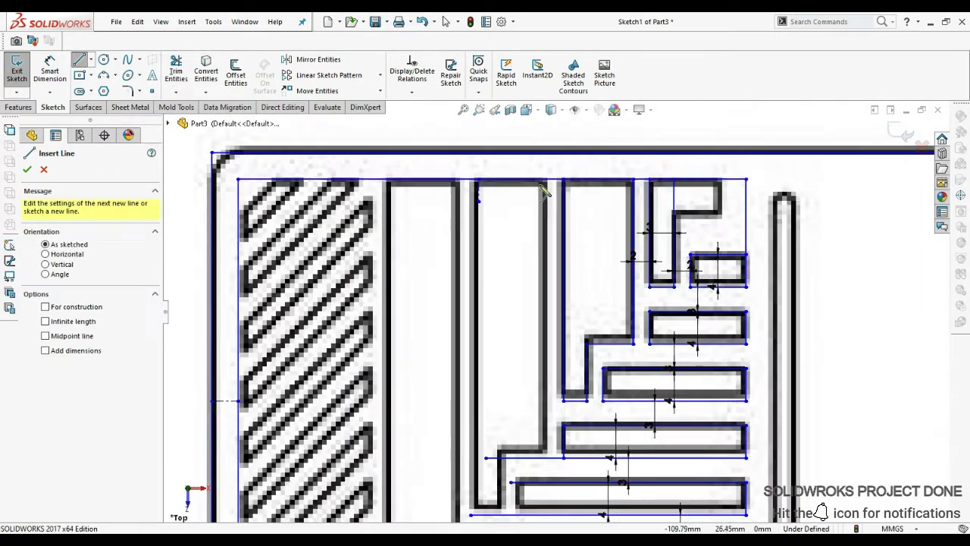
click(545, 444)
scroll(444, 353, down, 3)
key(t)
key(l)
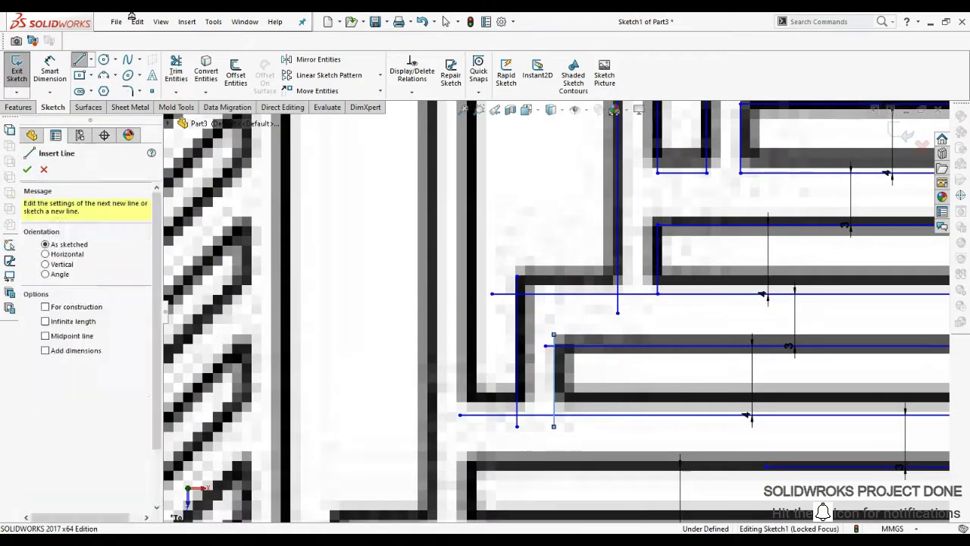
key(t)
scroll(493, 335, up, 3)
key(Escape)
click(79, 59)
scroll(544, 157, up, 3)
click(516, 347)
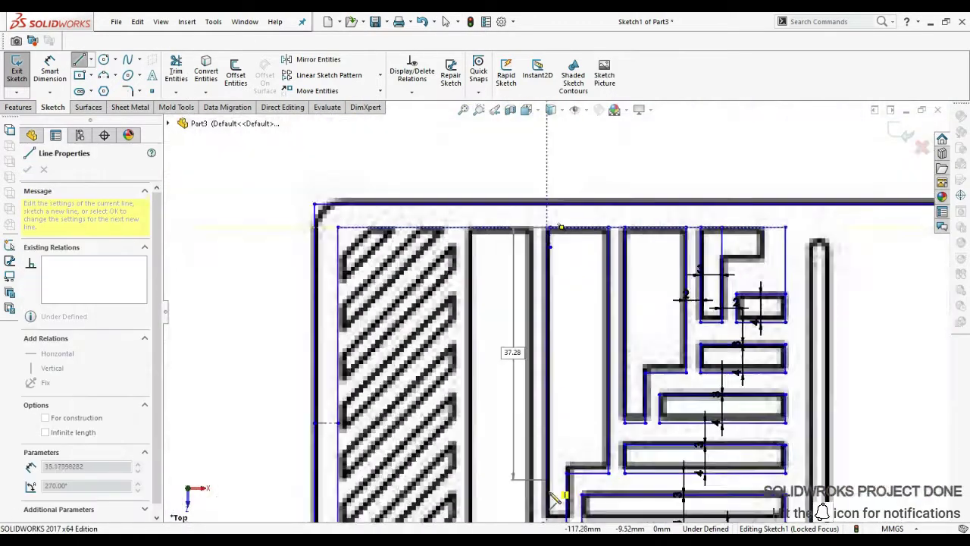
scroll(515, 347, down, 3)
key(t)
Close the remaining slot corners with short vertical segments and finish trimming.
key(l)
scroll(514, 446, up, 3)
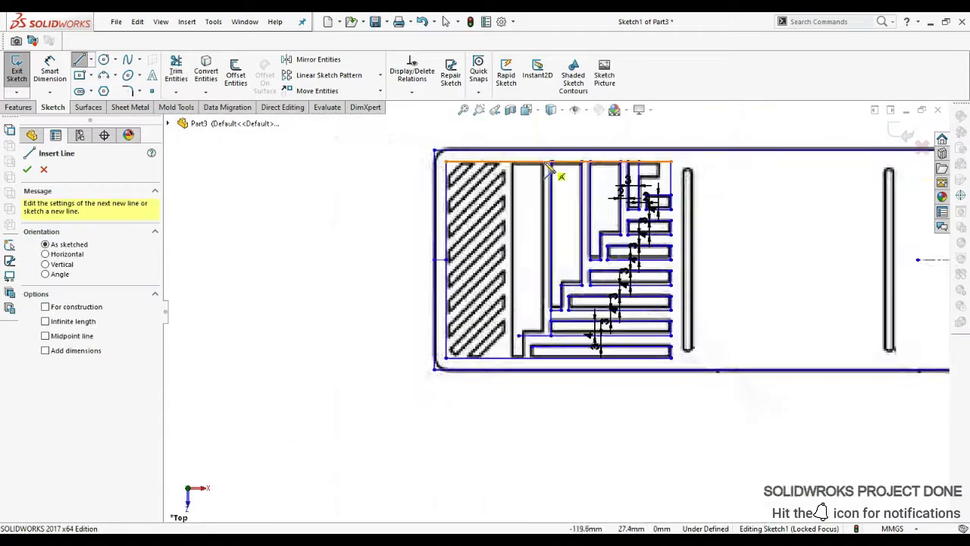
right_click(485, 396)
click(511, 303)
scroll(520, 402, down, 3)
key(t)
key(l)
scroll(519, 401, up, 3)
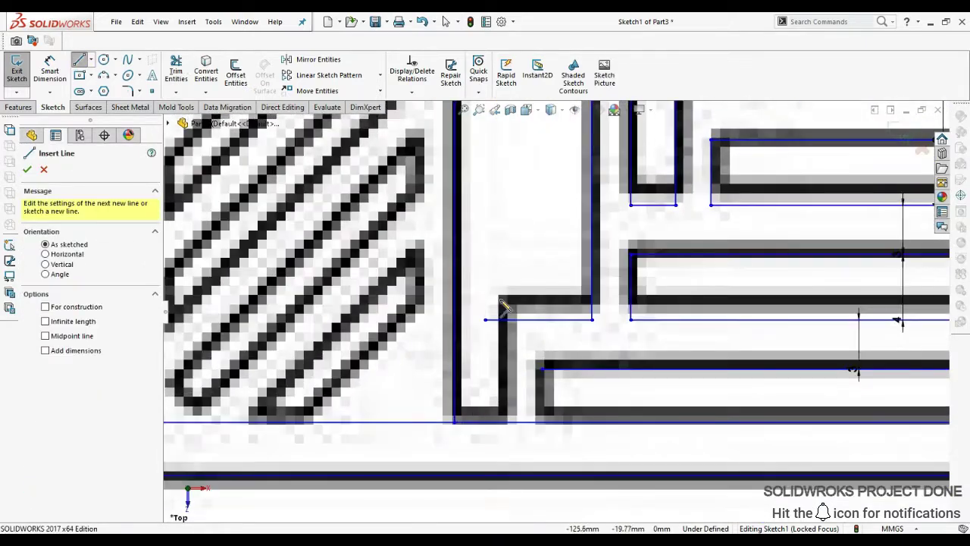
click(493, 340)
key(t)
scroll(493, 340, up, 3)
key(Escape)
key(t)
scroll(545, 455, up, 3)
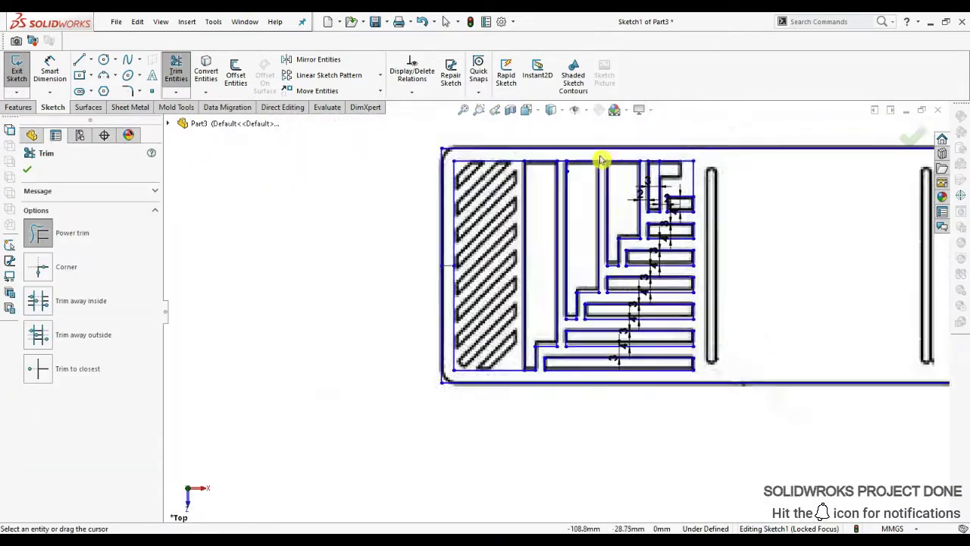
scroll(680, 167, down, 3)
key(l)
key(Escape)
key(t)
scroll(679, 170, up, 3)
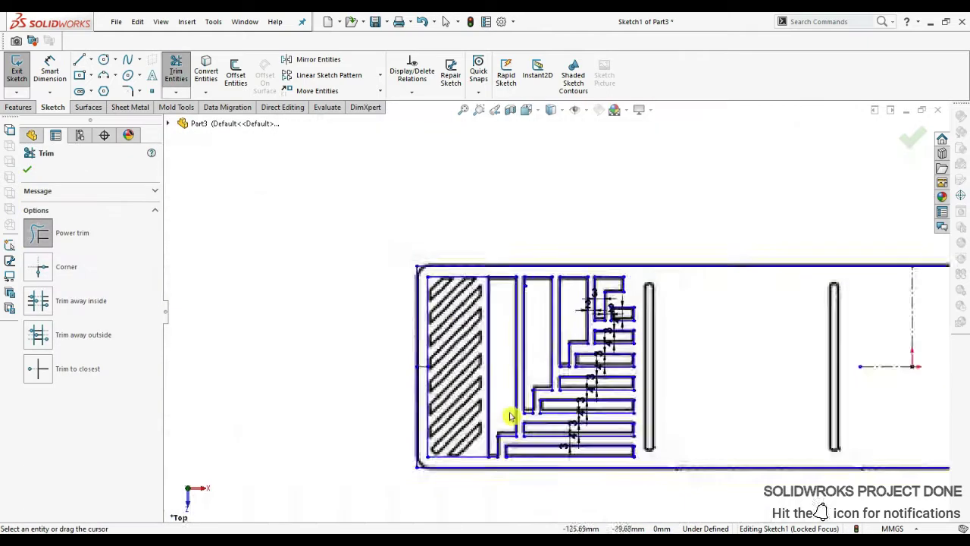
scroll(526, 402, down, 3)
key(Escape)
click(526, 333)
key(Escape)
Offset the hatched slot edges 2.50 mm, flipped to the opposite side.
click(235, 72)
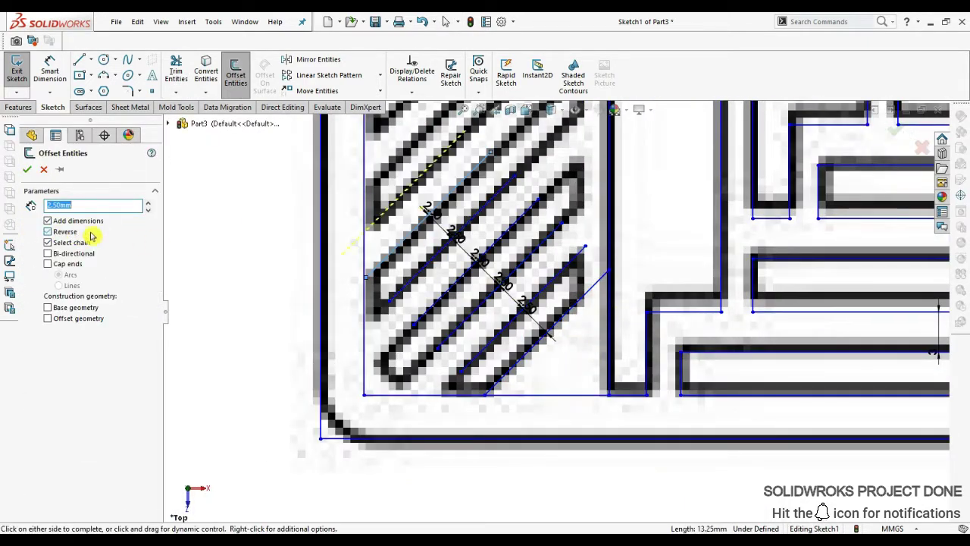
scroll(512, 388, up, 2)
click(512, 389)
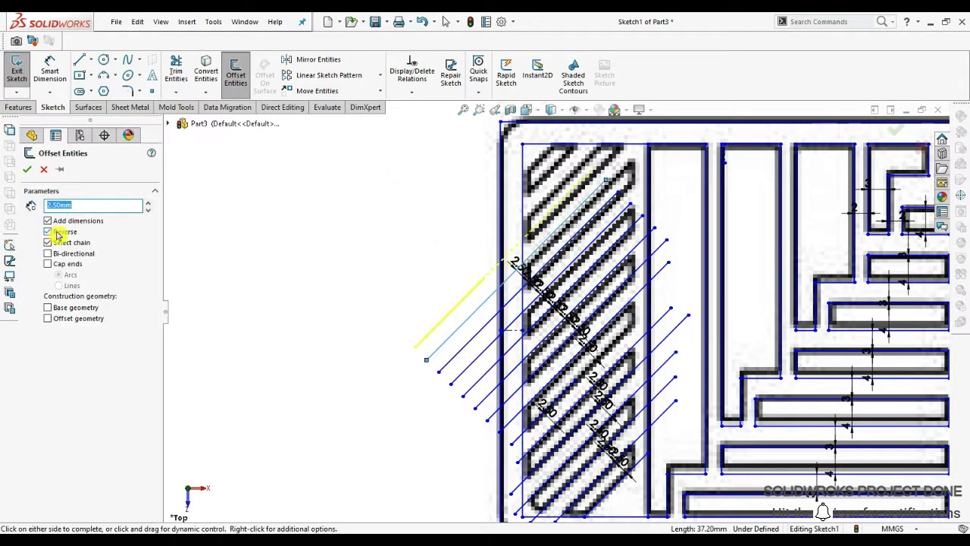
key(Return)
Power-trim the diagonal offset lines back to the strip's boxed boundary.
click(176, 70)
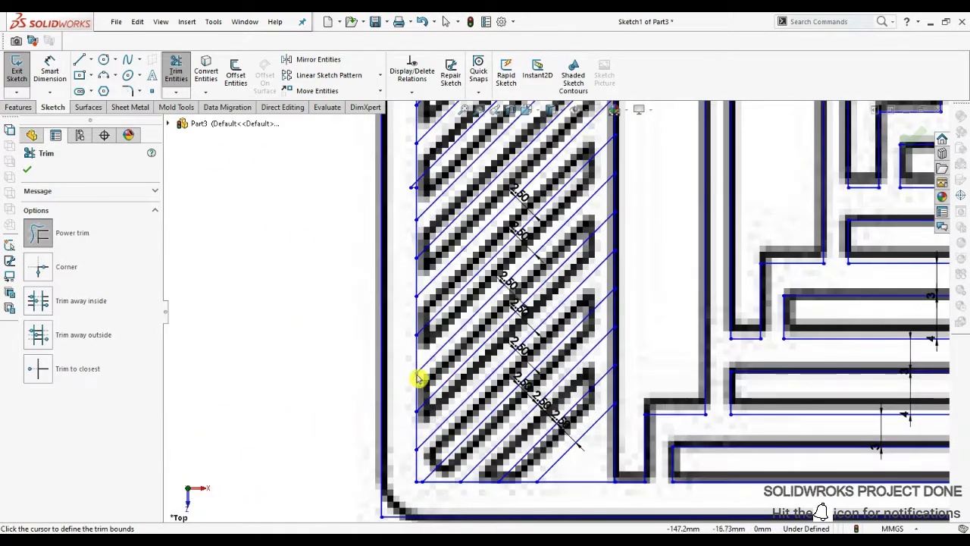
scroll(419, 378, down, 2)
scroll(617, 389, up, 3)
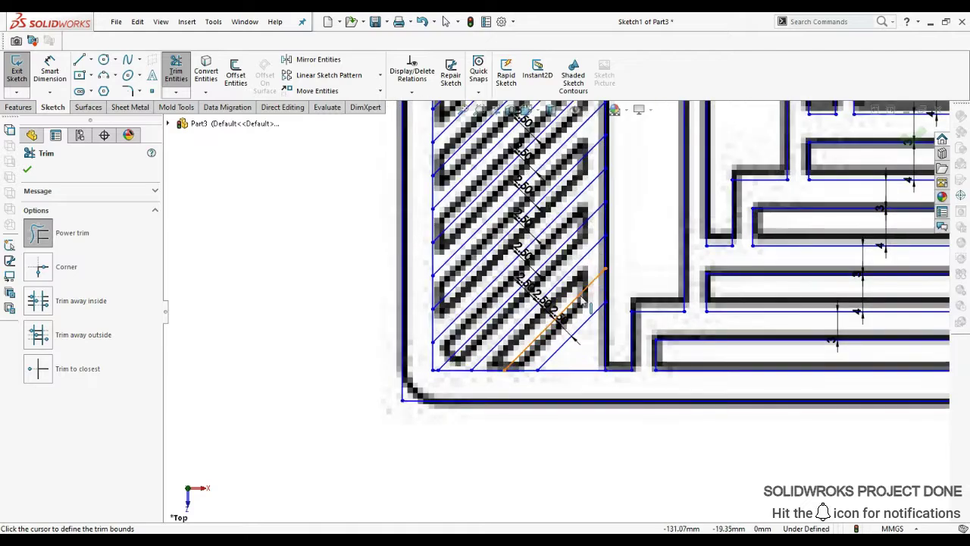
scroll(581, 302, up, 3)
key(l)
scroll(561, 205, down, 4)
Sketch an edge line across the top of the hatched strip.
click(569, 203)
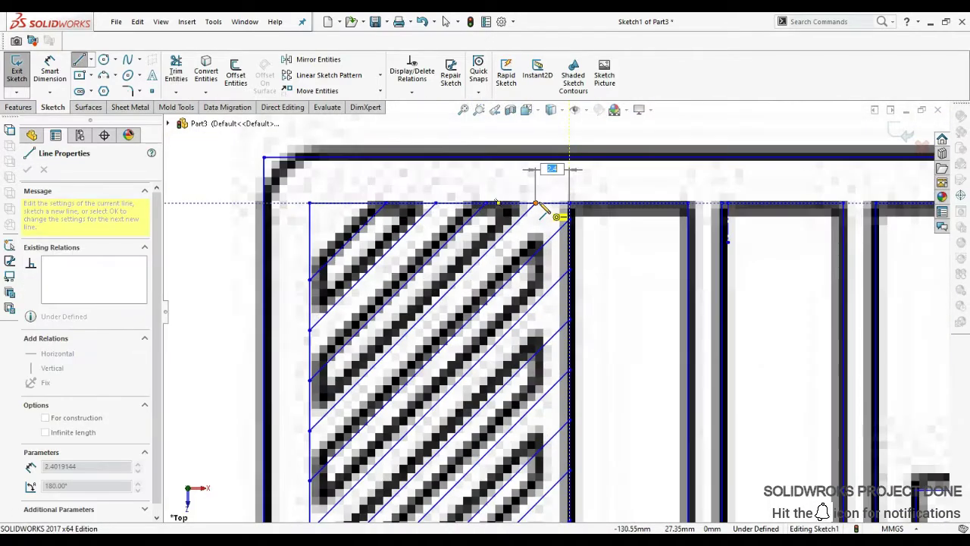
click(536, 203)
scroll(554, 220, up, 3)
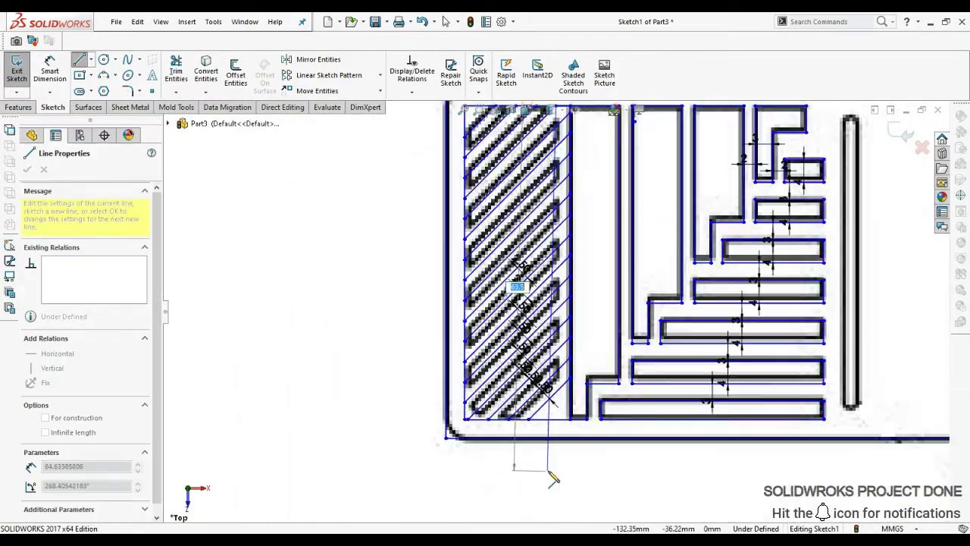
double_click(562, 424)
key(t)
Trim the hatch line ends overshooting the new top edge.
scroll(584, 303, down, 3)
scroll(581, 422, down, 3)
scroll(558, 210, down, 3)
key(d)
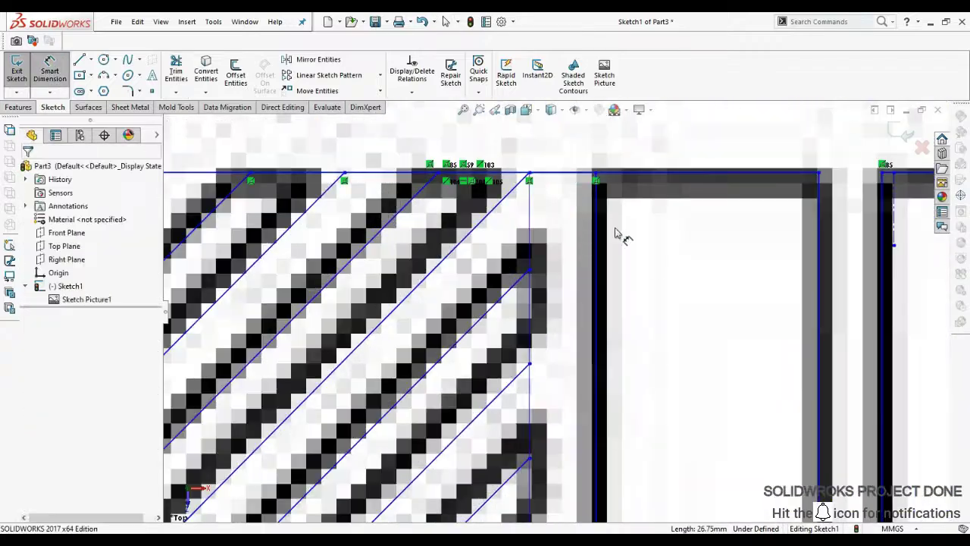
scroll(563, 206, up, 5)
key(t)
scroll(493, 369, down, 4)
scroll(628, 200, down, 2)
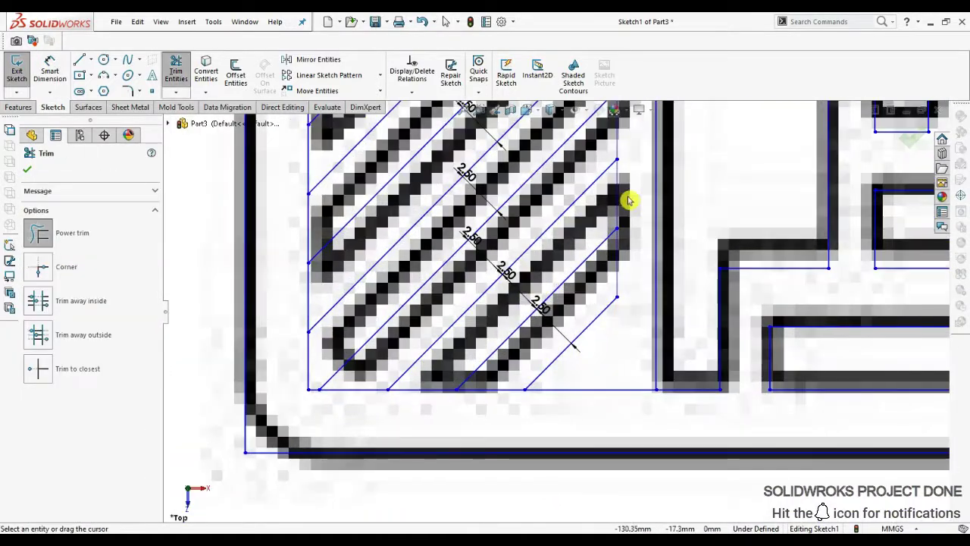
scroll(316, 397, up, 3)
scroll(535, 177, down, 3)
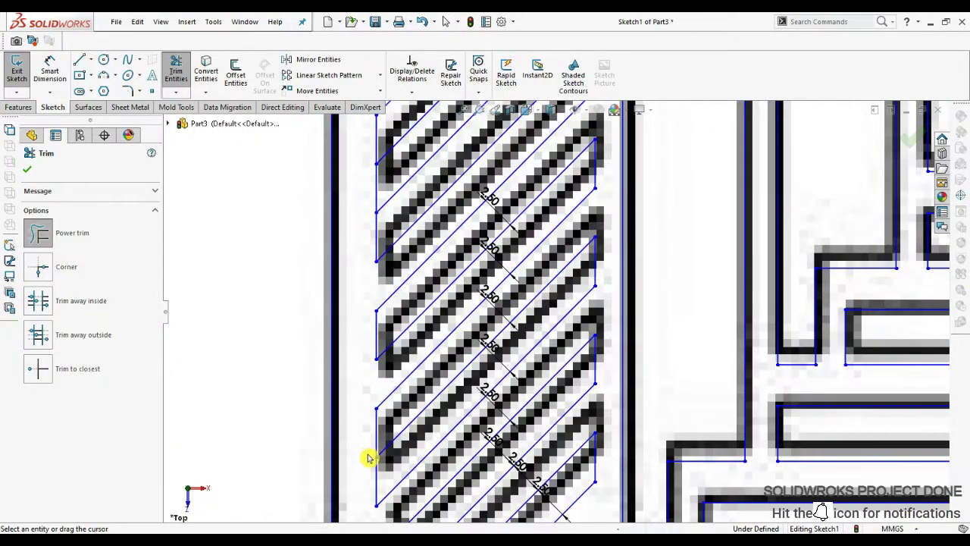
key(Escape)
Convert the strip's side model edge into a sketch line.
key(c)
scroll(441, 437, up, 1)
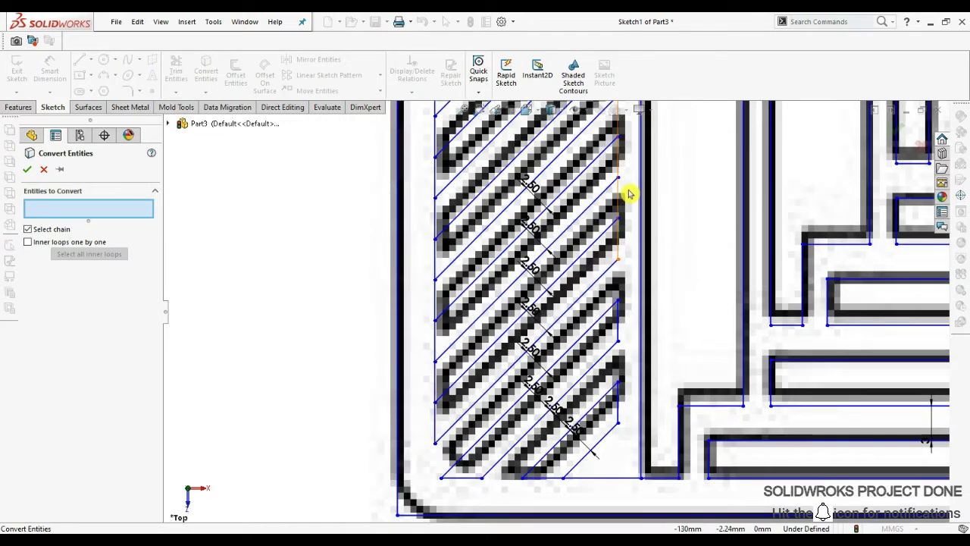
click(406, 325)
Power-trim the left-edge segments between diagonal lines to form closed diagonal slots.
key(t)
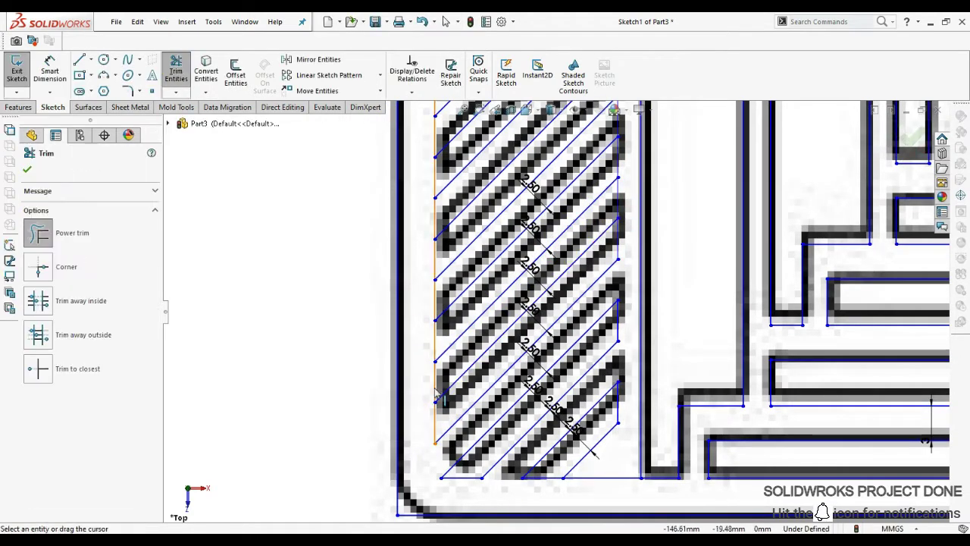
ctrl+middle_drag(630, 186, 664, 239)
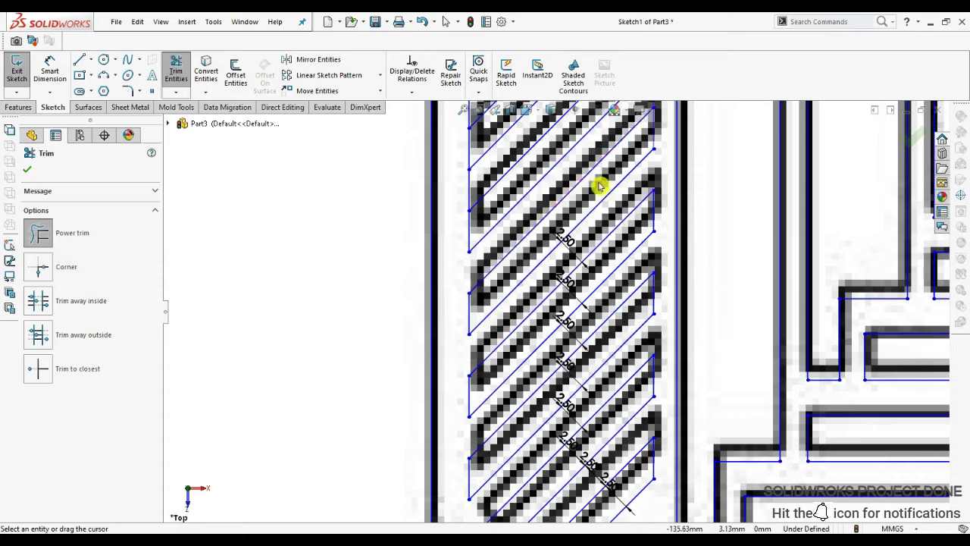
ctrl+middle_drag(598, 186, 576, 257)
scroll(432, 318, up, 3)
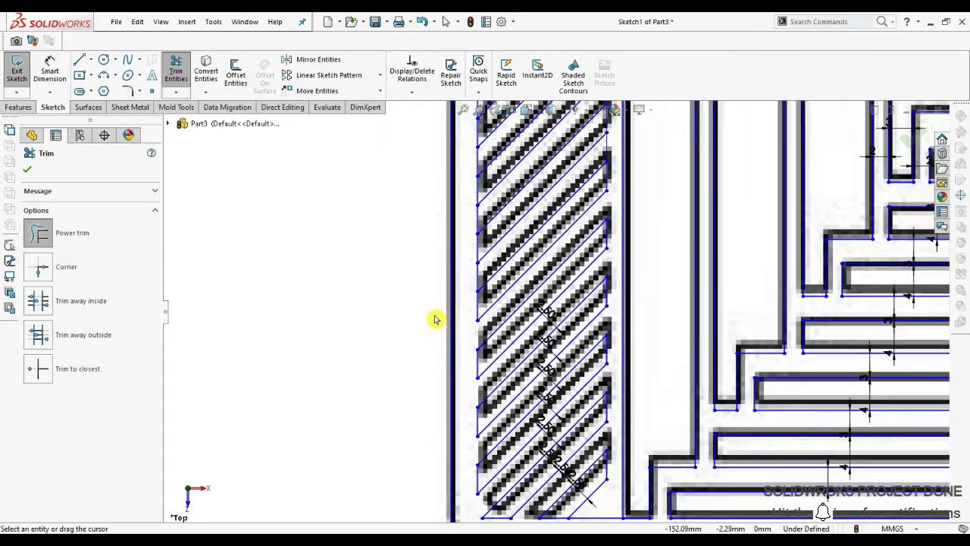
scroll(574, 169, down, 3)
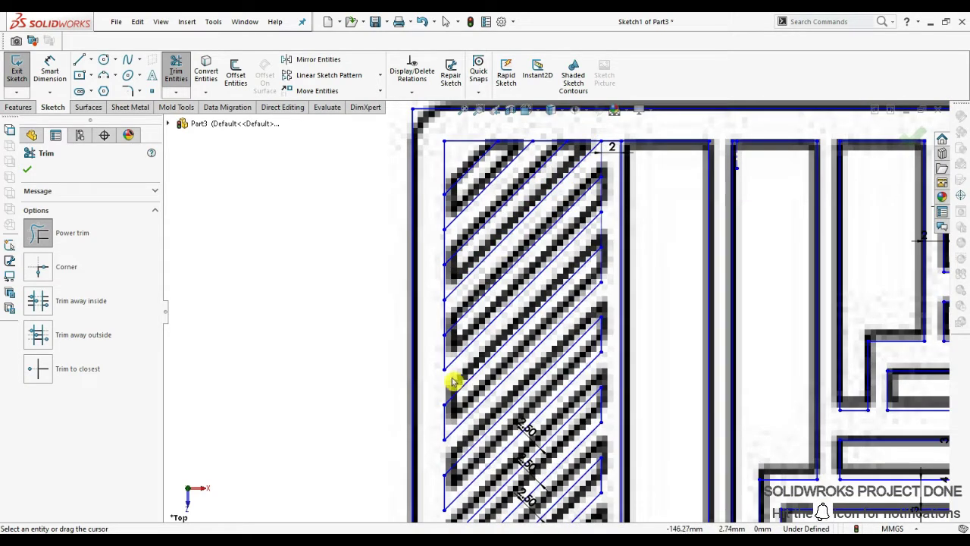
key(Escape)
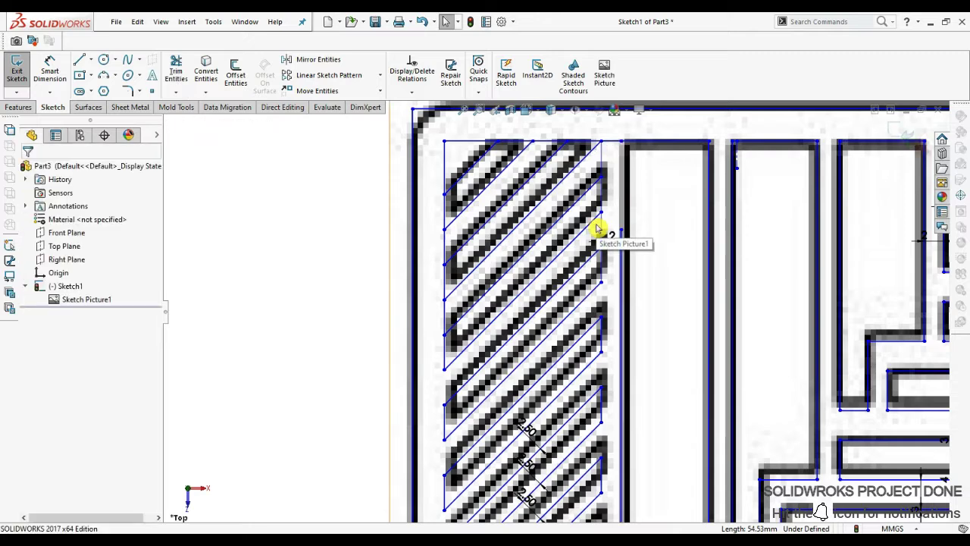
click(175, 70)
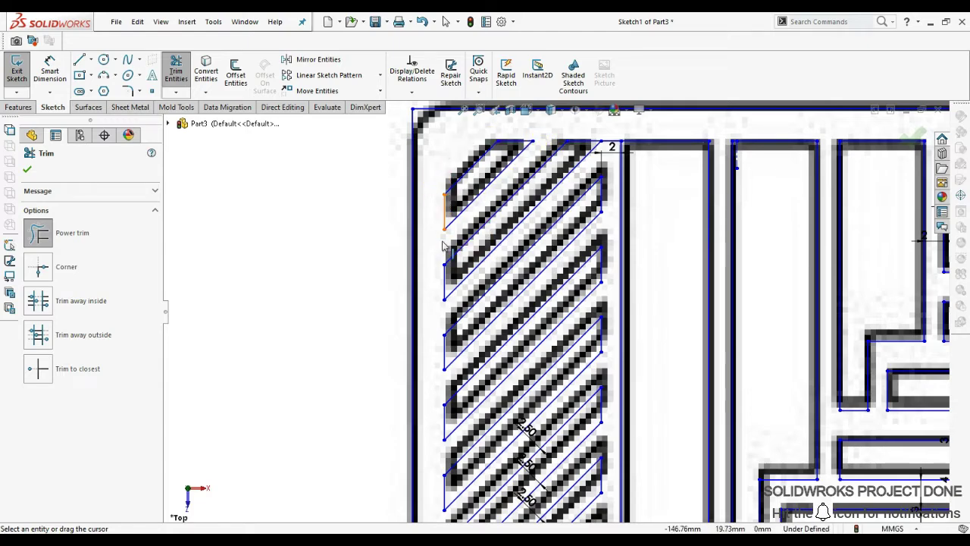
scroll(580, 411, up, 5)
scroll(568, 422, down, 2)
scroll(562, 441, down, 3)
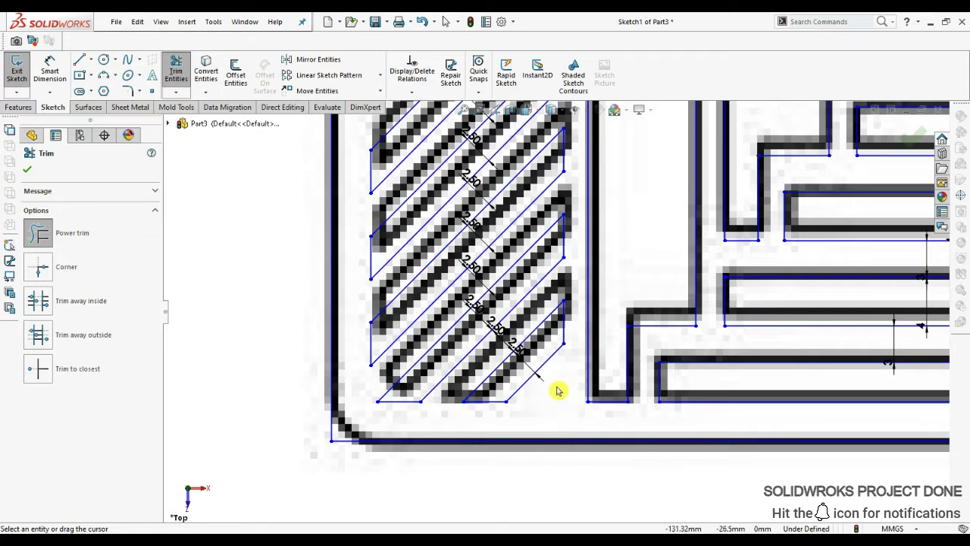
scroll(557, 390, up, 3)
scroll(535, 210, up, 2)
click(128, 91)
scroll(424, 151, down, 2)
Fillet the plate's top-left and bottom-left corners at 5 mm.
scroll(407, 134, down, 3)
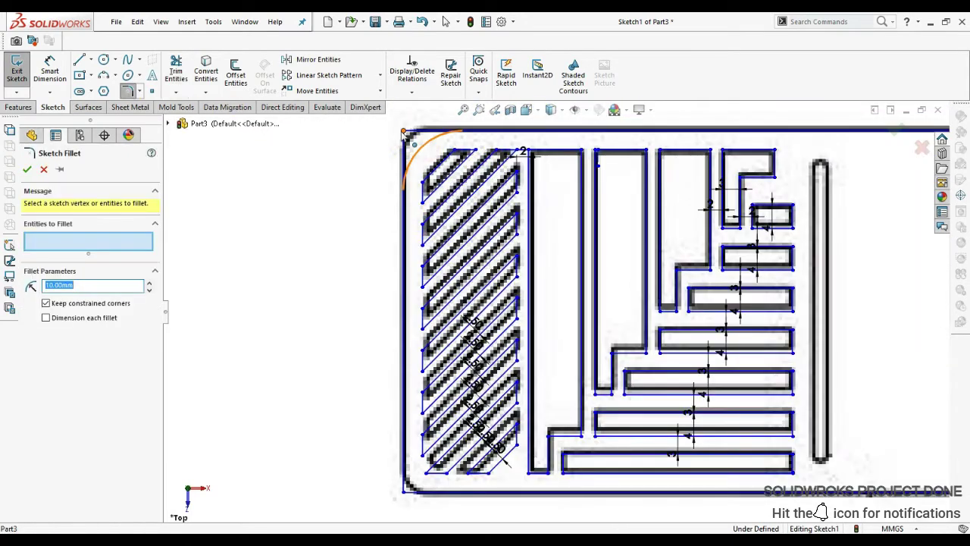
click(403, 134)
click(513, 285)
click(404, 491)
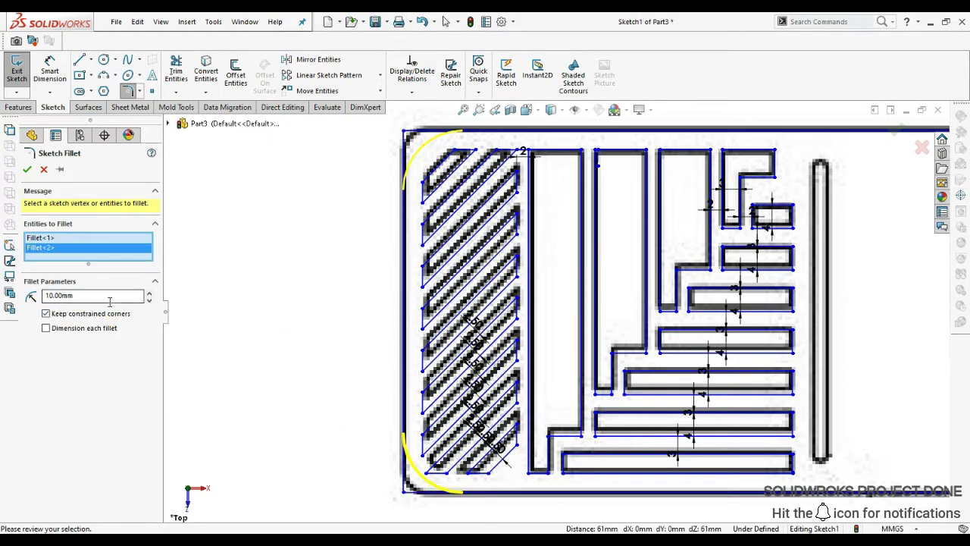
scroll(854, 250, up, 3)
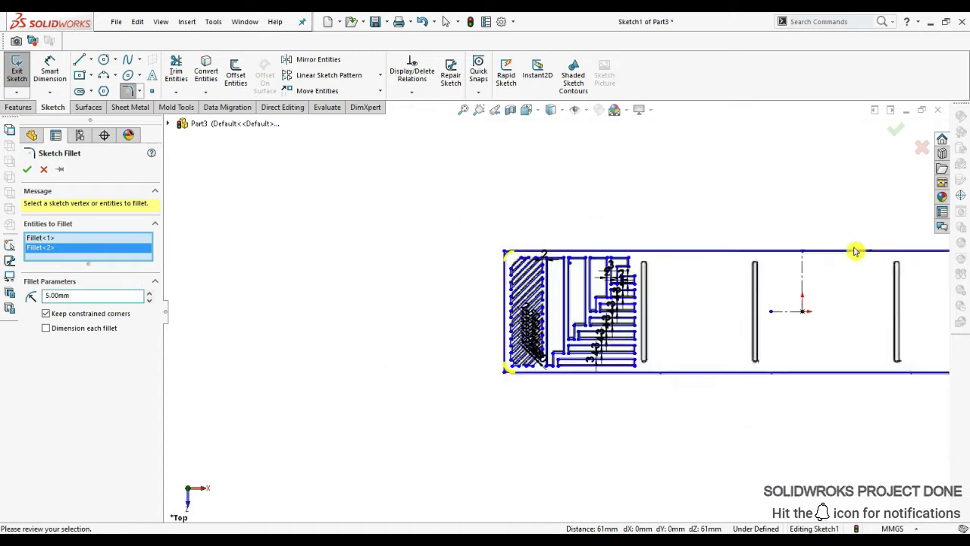
scroll(844, 303, up, 2)
scroll(504, 364, down, 2)
scroll(391, 366, up, 2)
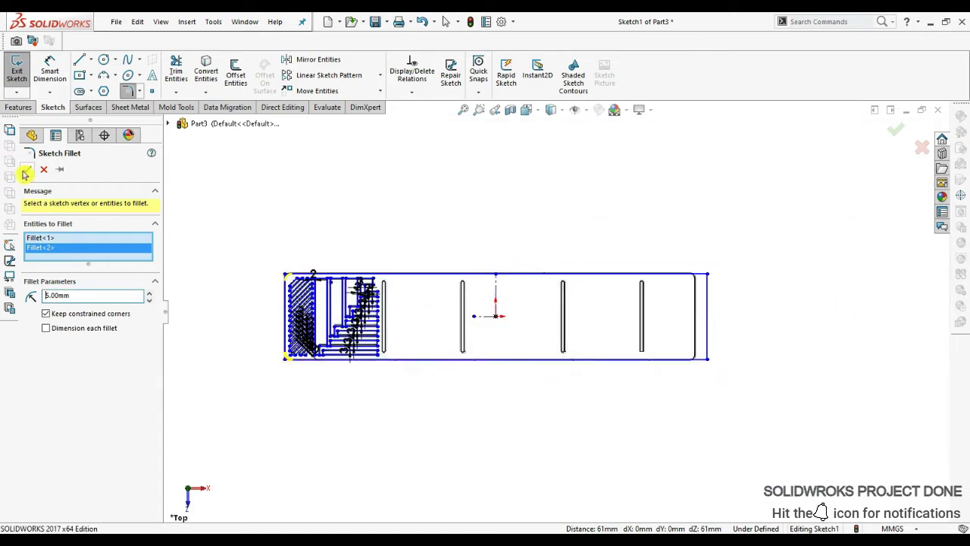
key(Return)
scroll(338, 361, down, 1)
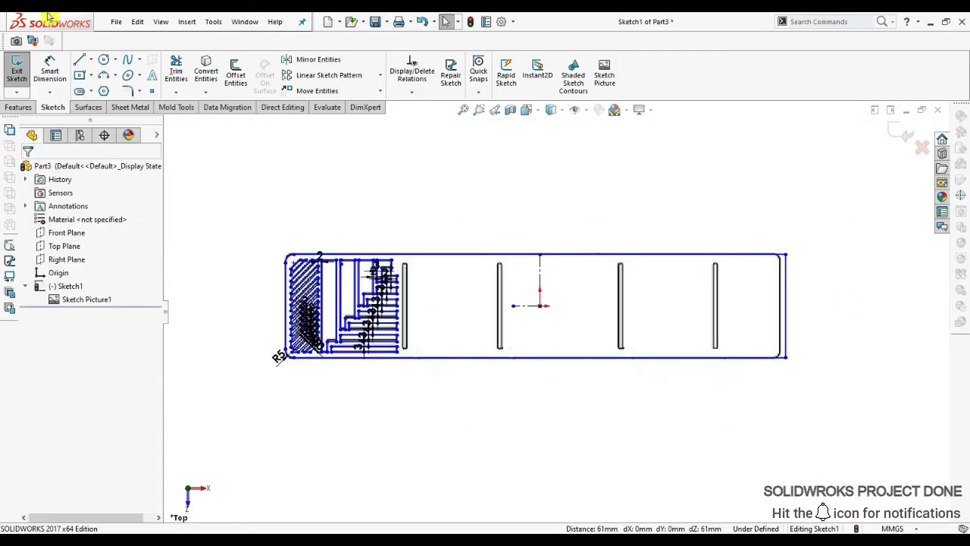
Start a line down the plate's right edge from the top-right corner.
click(50, 72)
scroll(742, 284, down, 2)
key(Escape)
scroll(553, 312, up, 2)
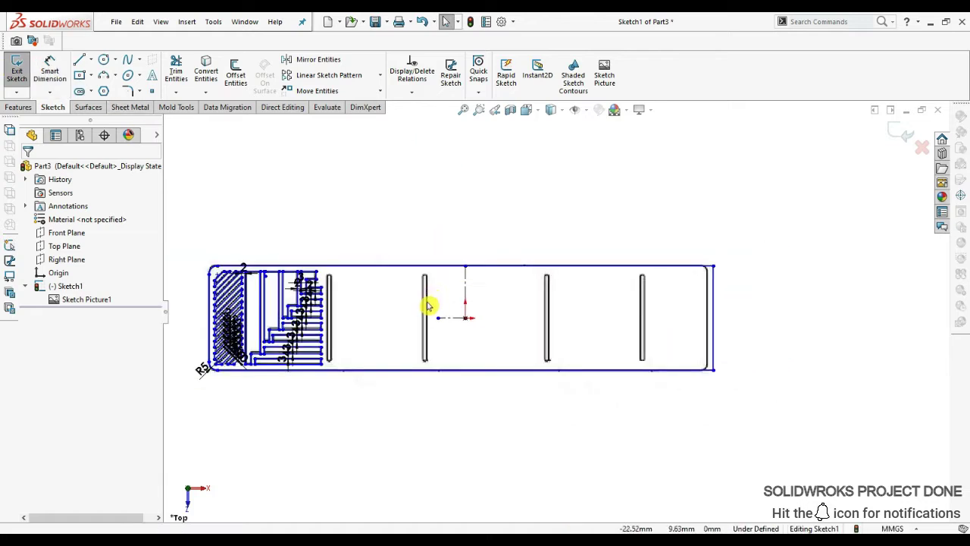
click(78, 59)
scroll(732, 292, down, 4)
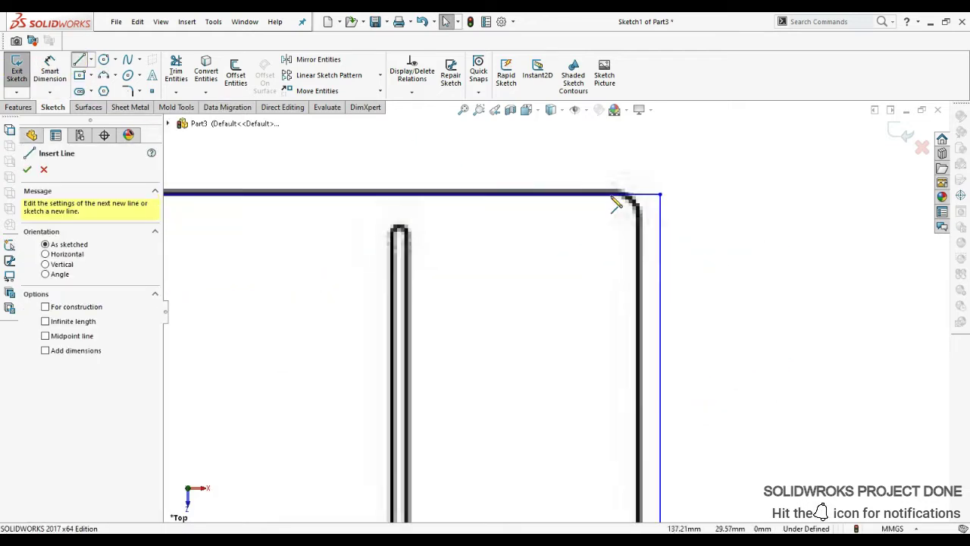
click(640, 198)
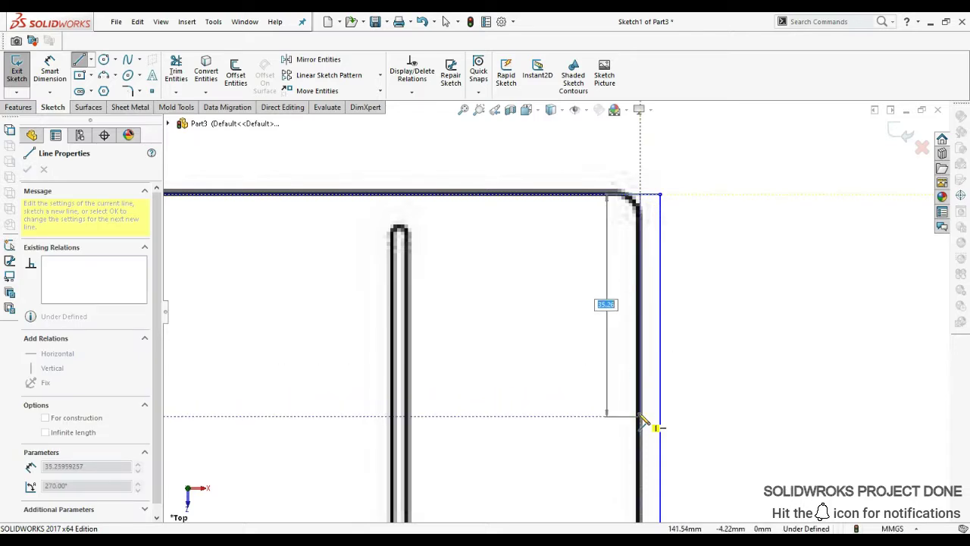
Finish the vertical right-edge line at the plate's bottom-right corner.
scroll(643, 422, up, 3)
click(616, 507)
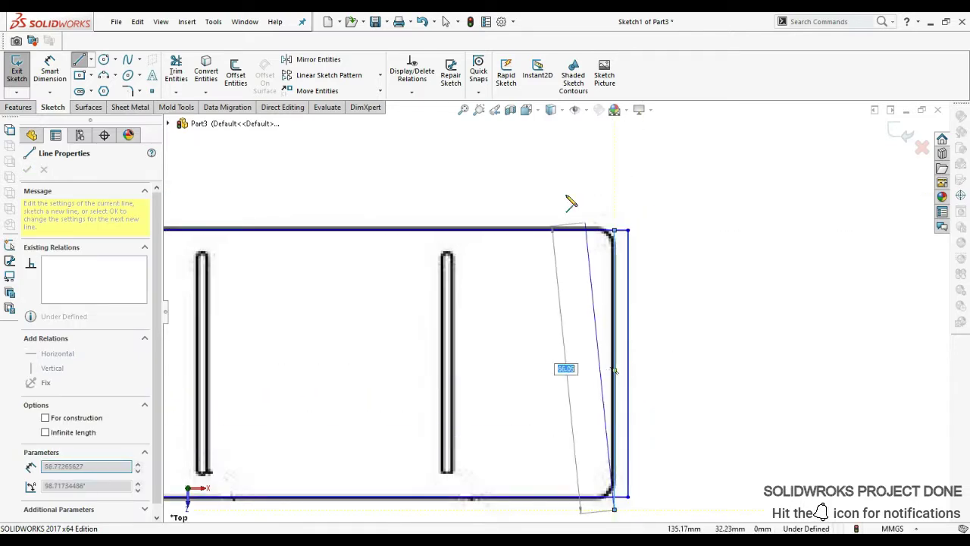
key(Escape)
Trim the right-edge line's overshooting ends flush with the top and bottom edges.
click(175, 68)
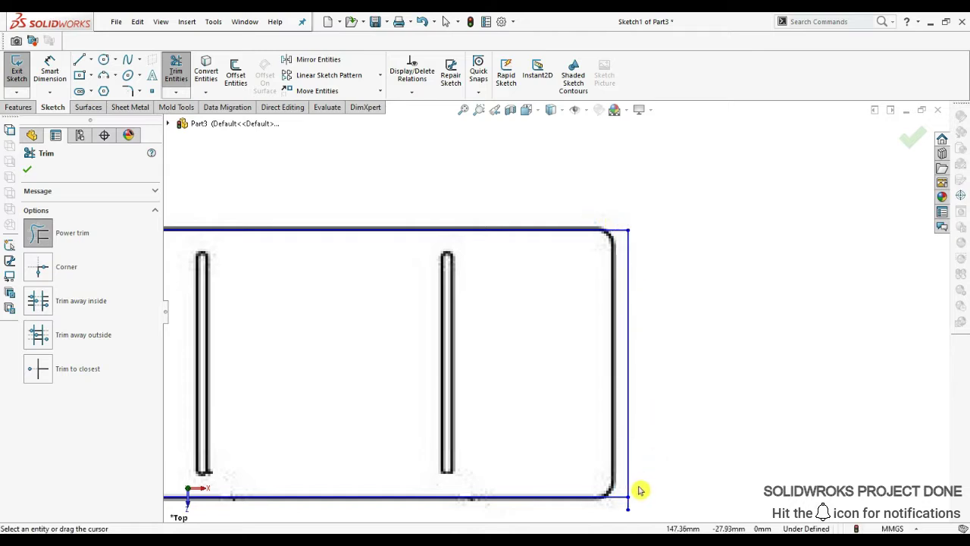
key(Escape)
click(174, 67)
drag(708, 264, 625, 274)
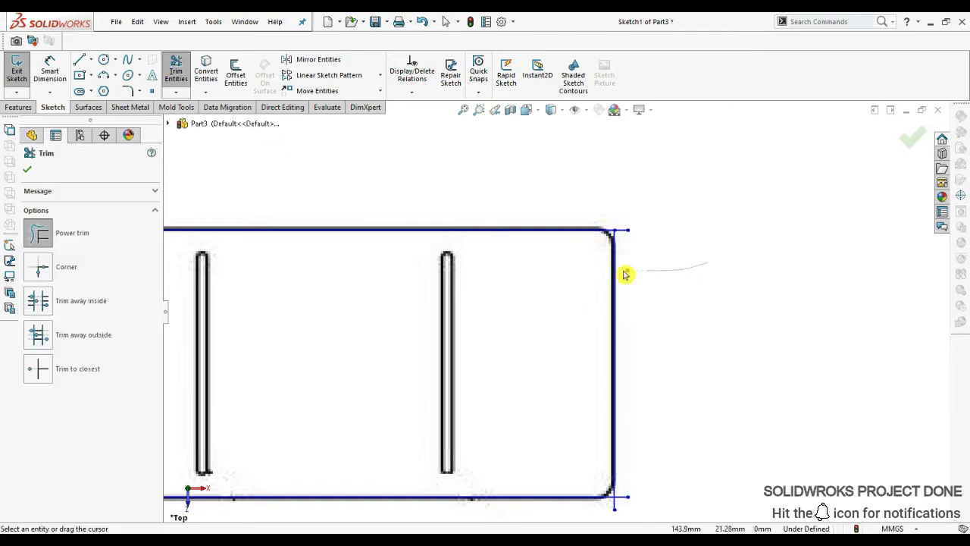
key(Escape)
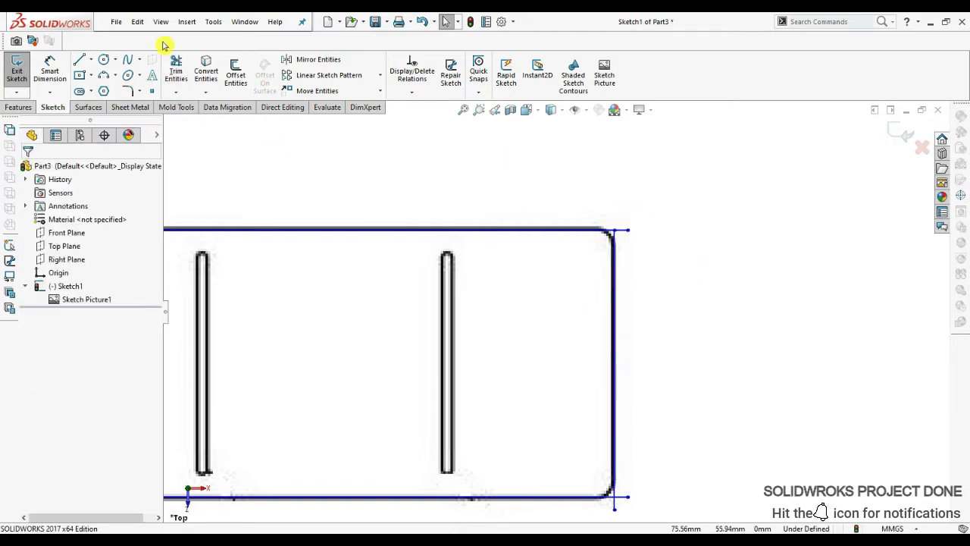
click(175, 68)
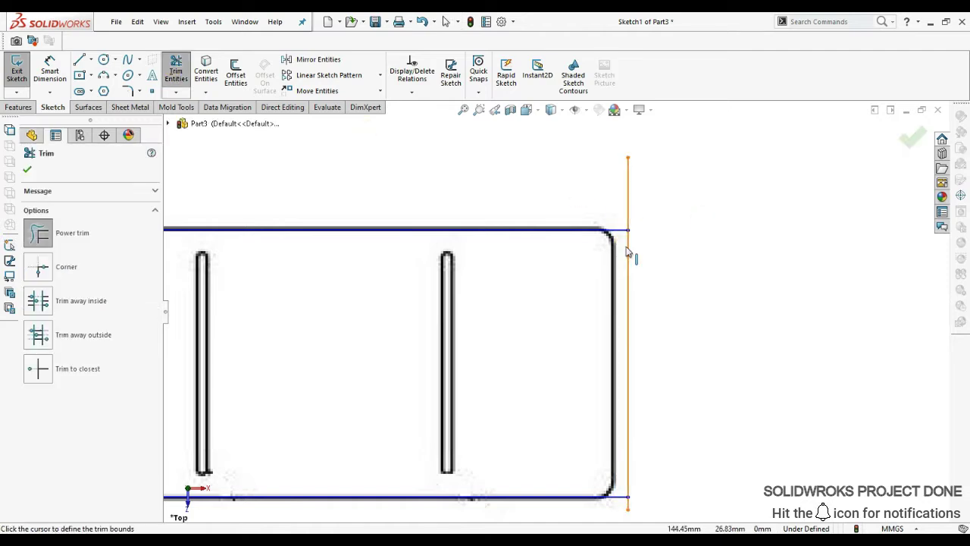
key(Escape)
key(f)
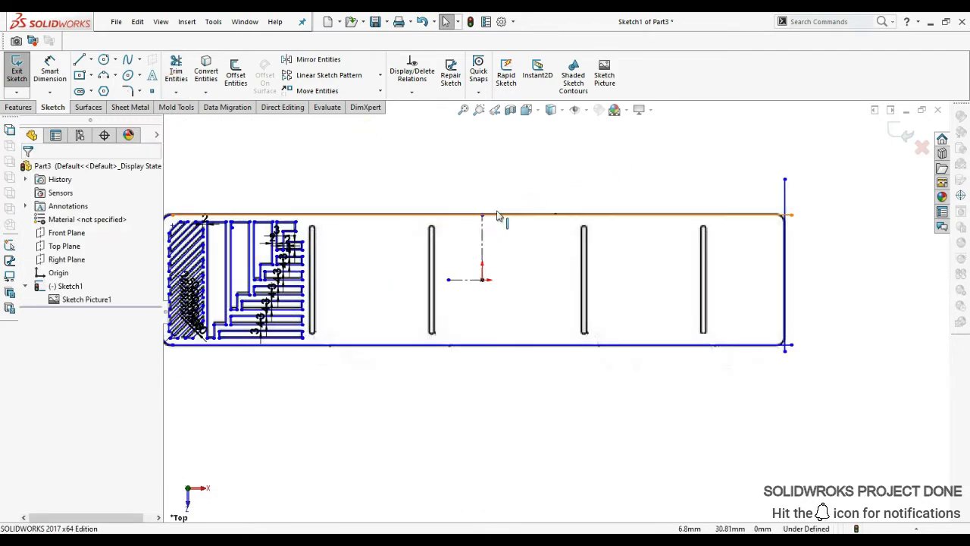
click(515, 271)
click(175, 68)
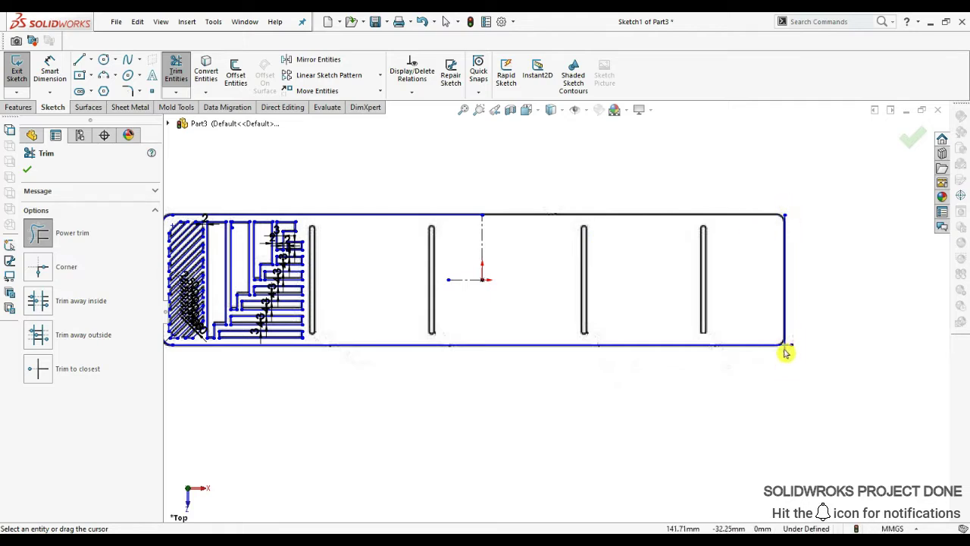
click(80, 60)
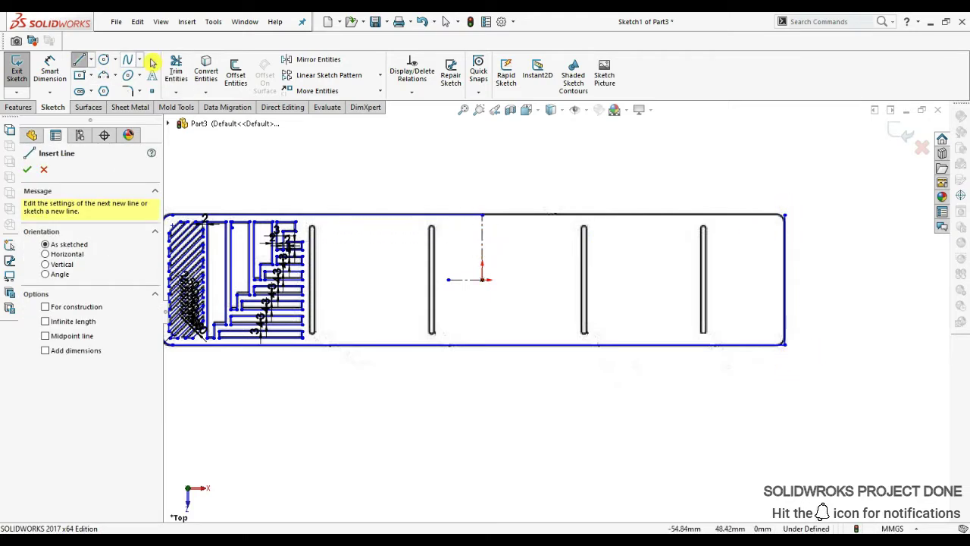
Fillet the plate's top-right and bottom-right corners at R5.
click(176, 70)
click(130, 92)
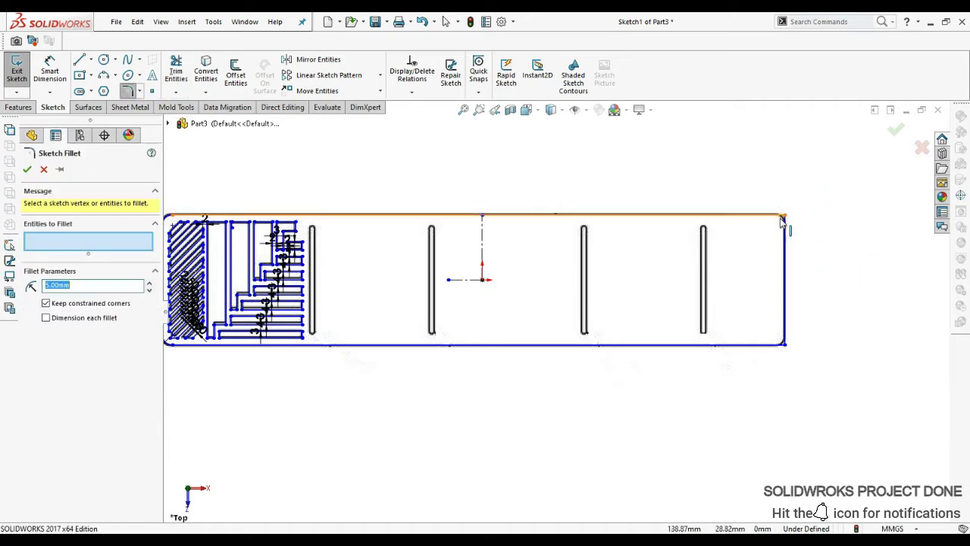
click(785, 216)
click(785, 344)
click(27, 169)
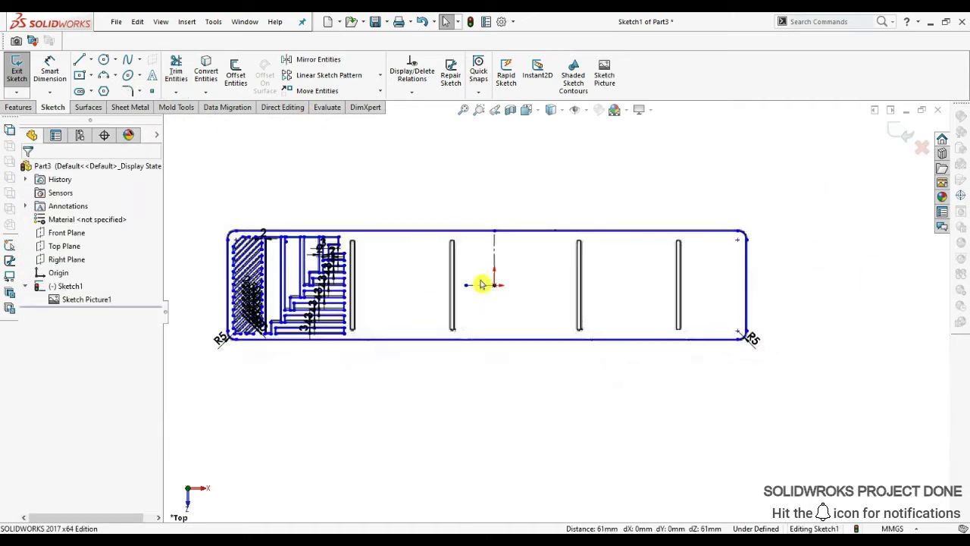
Dimension the plate outline to 291.83 wide and 61 high.
click(49, 69)
click(827, 292)
click(522, 231)
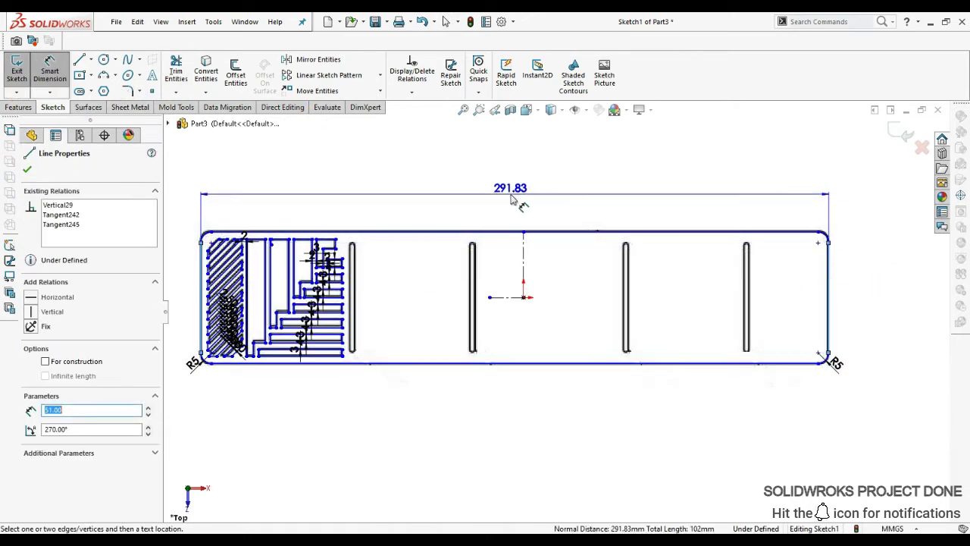
click(480, 189)
key(Return)
click(561, 337)
click(682, 232)
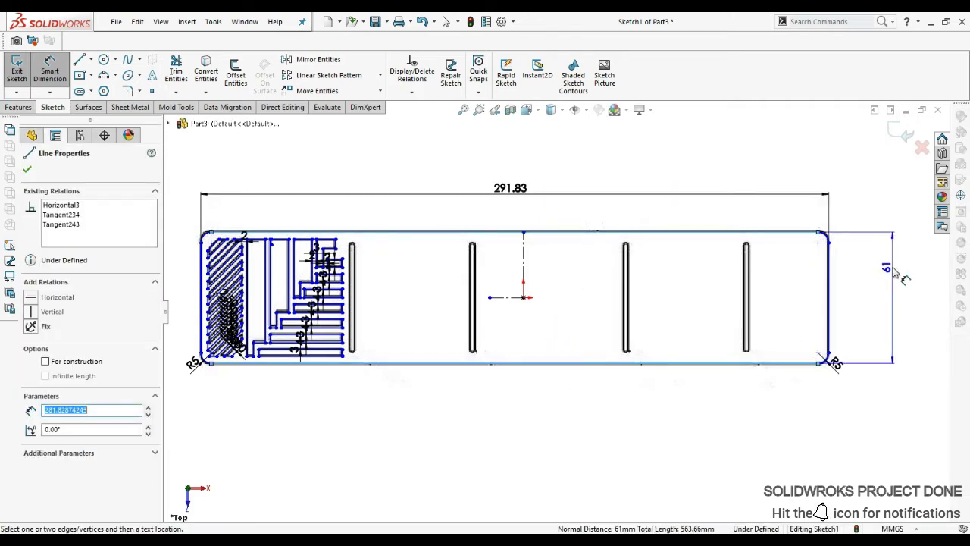
click(886, 294)
key(Return)
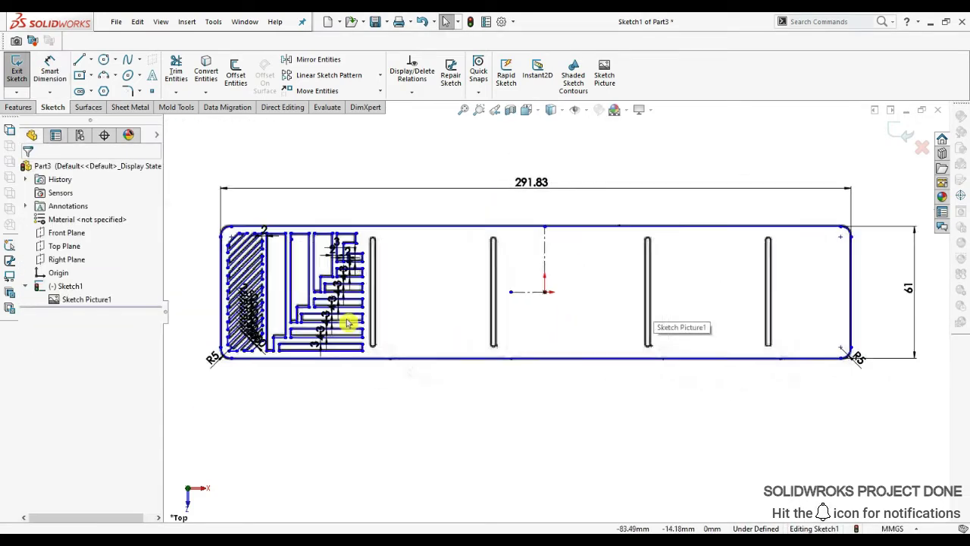
scroll(319, 300, down, 5)
click(79, 59)
Draw the slot's vertical edge line and offset it 2.50 mm.
scroll(429, 177, down, 2)
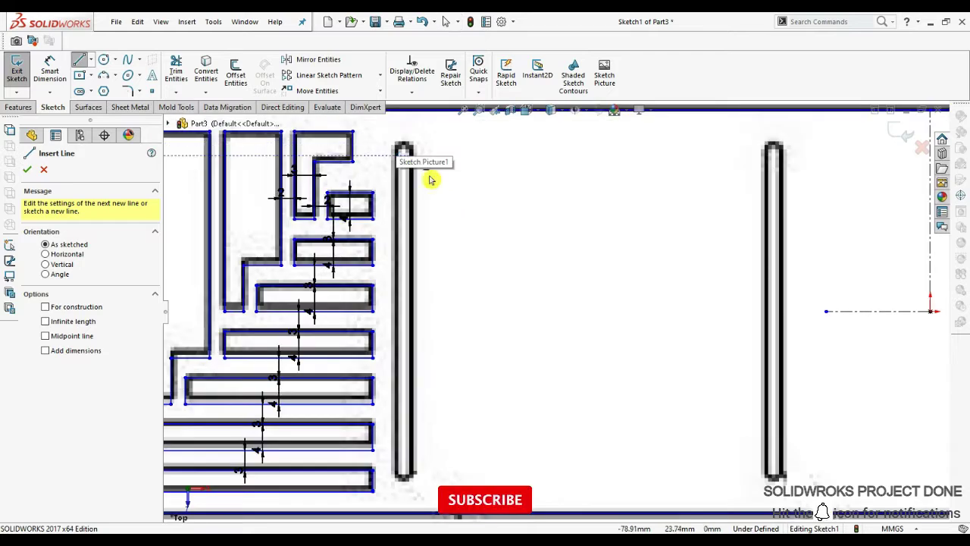
scroll(429, 178, up, 2)
click(424, 173)
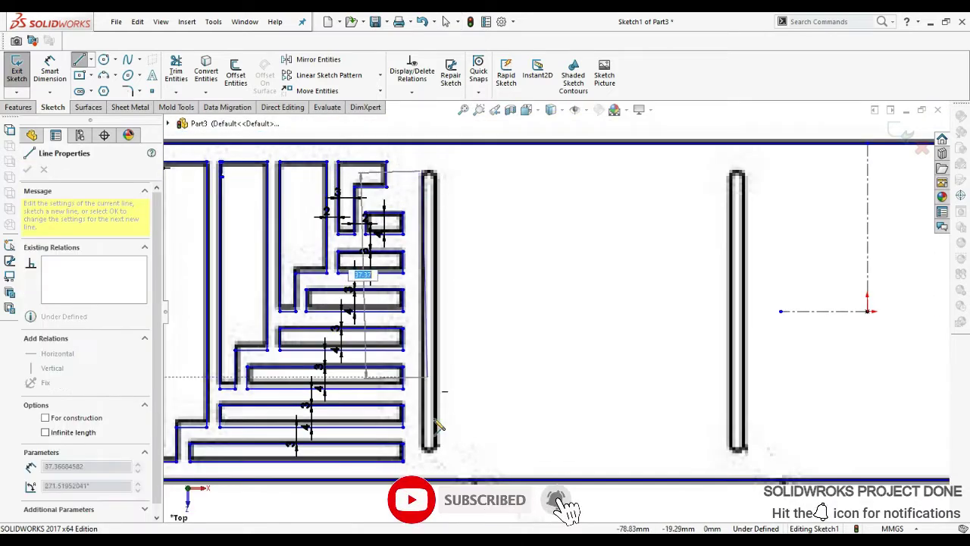
click(422, 472)
key(Escape)
click(235, 72)
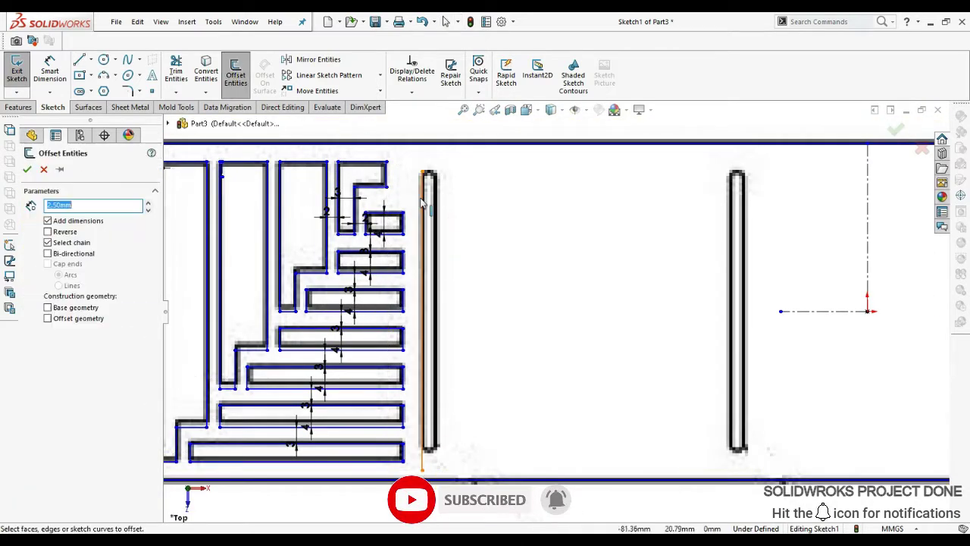
key(Return)
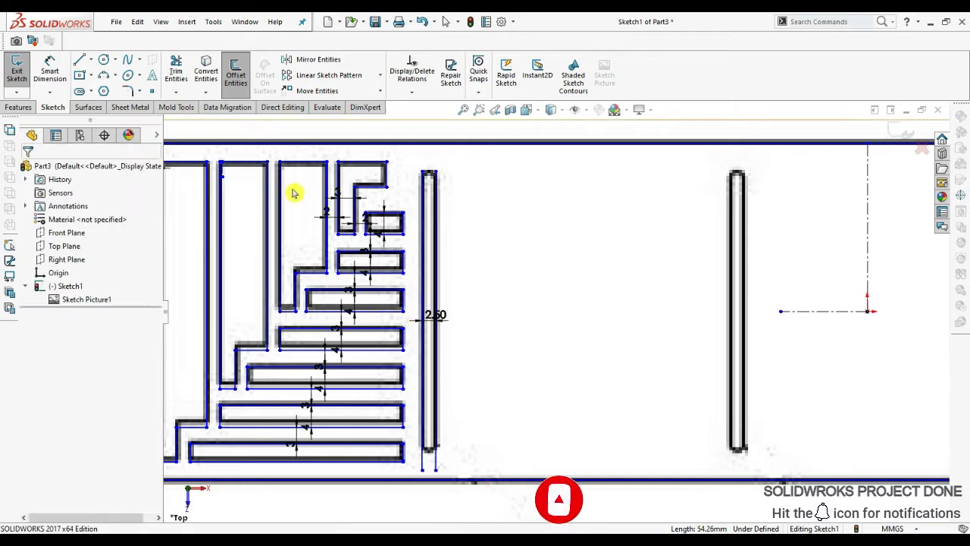
Cap the top of the slot with a line across both edges.
click(79, 59)
scroll(448, 190, down, 2)
scroll(450, 206, down, 2)
click(439, 183)
click(474, 184)
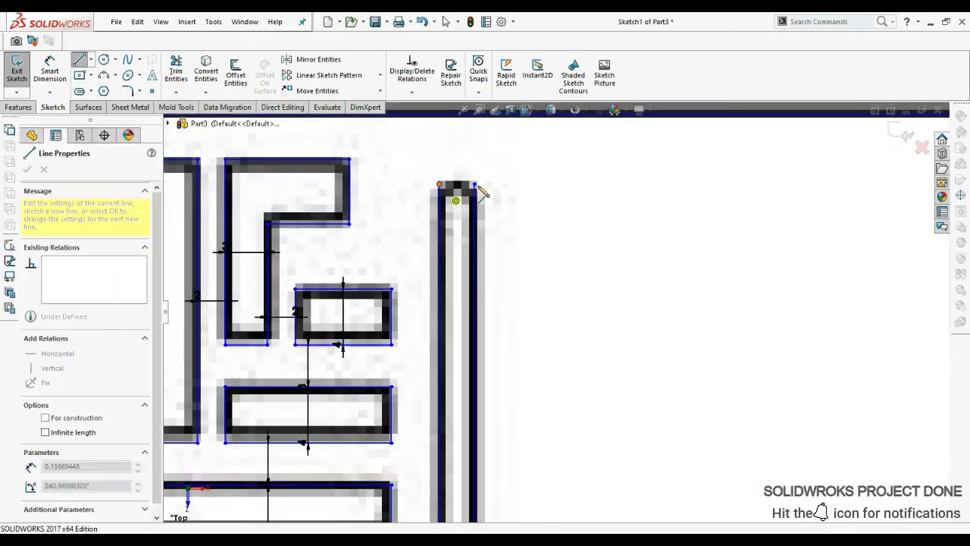
scroll(444, 383, up, 2)
right_click(445, 334)
click(467, 381)
Add a horizontal centerline from the origin to the slot, trimming its excess.
click(91, 59)
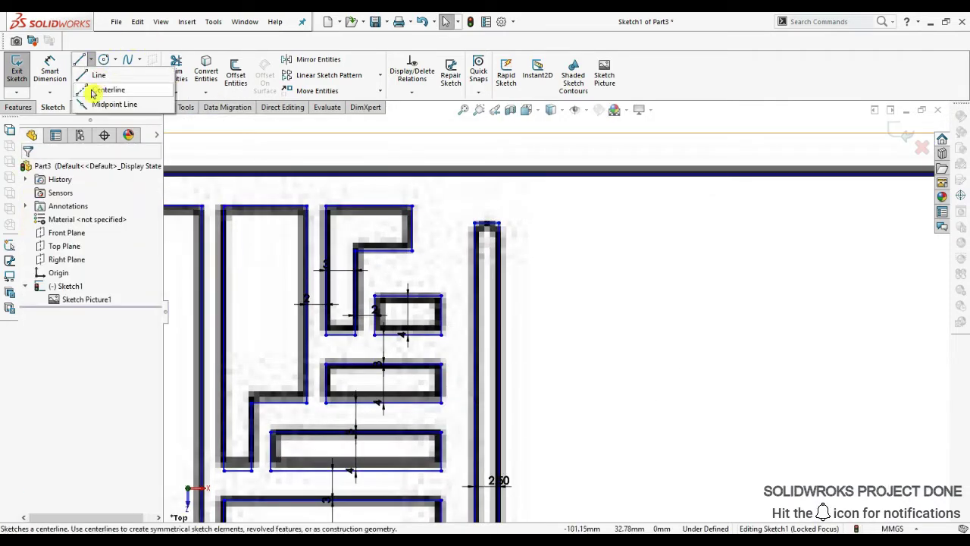
click(82, 87)
scroll(482, 419, up, 2)
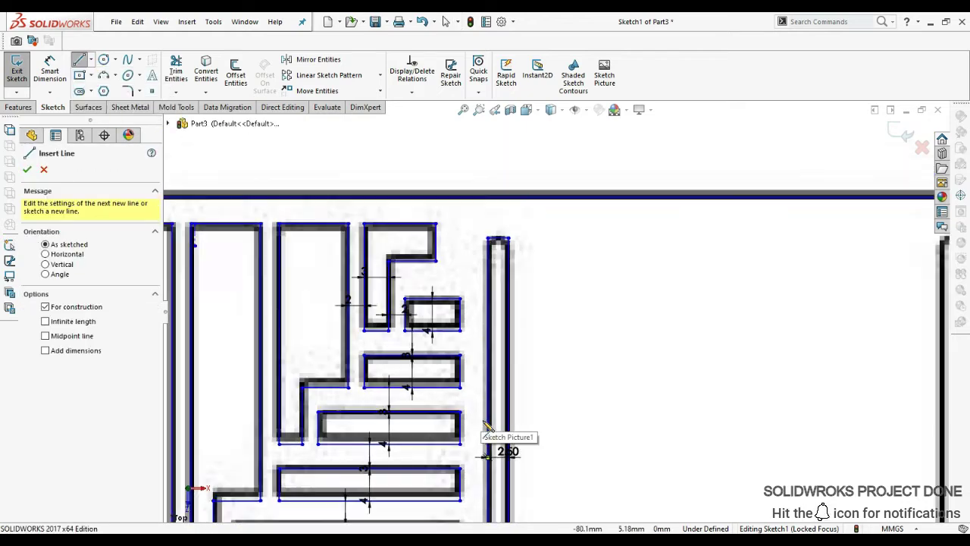
scroll(485, 422, up, 1)
scroll(493, 425, up, 2)
click(907, 369)
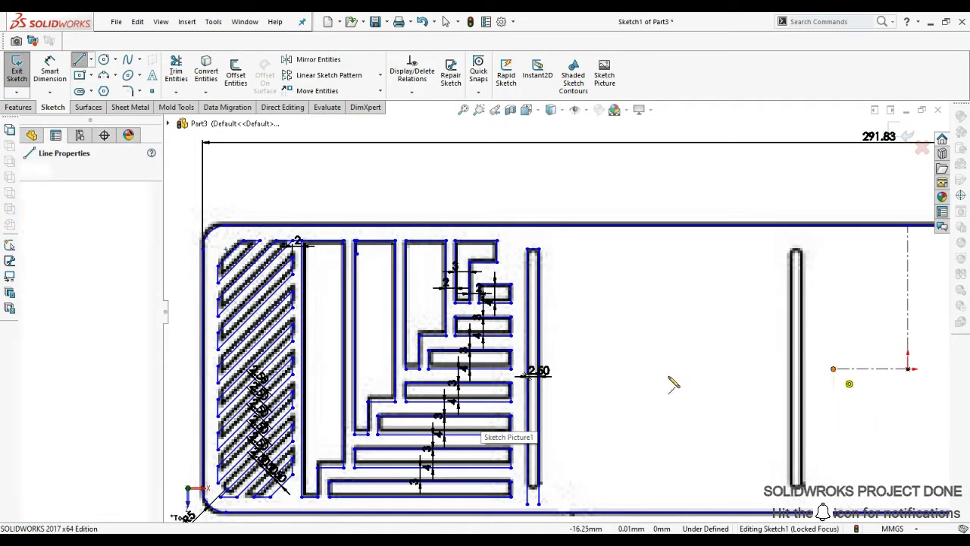
click(523, 370)
click(175, 71)
scroll(553, 352, down, 5)
drag(553, 352, 517, 284)
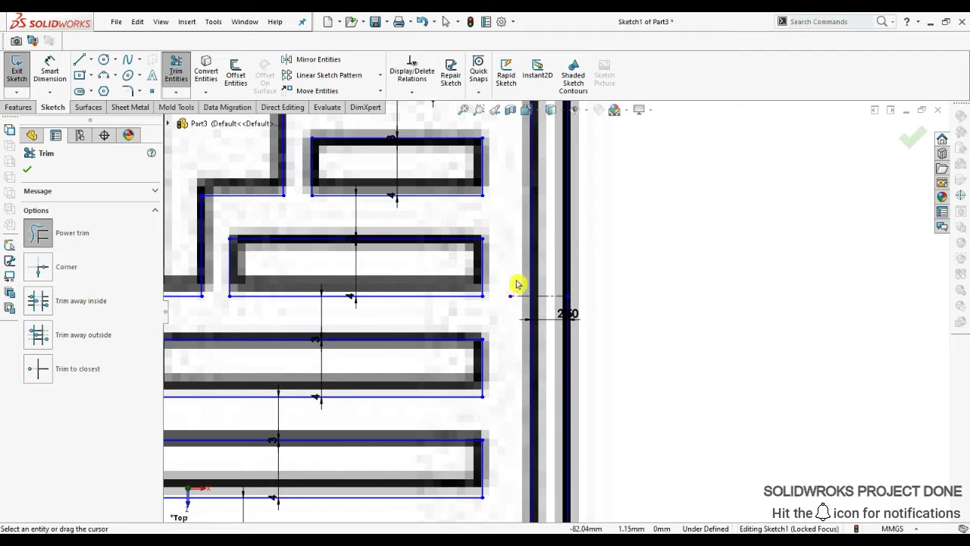
click(90, 59)
scroll(562, 304, up, 3)
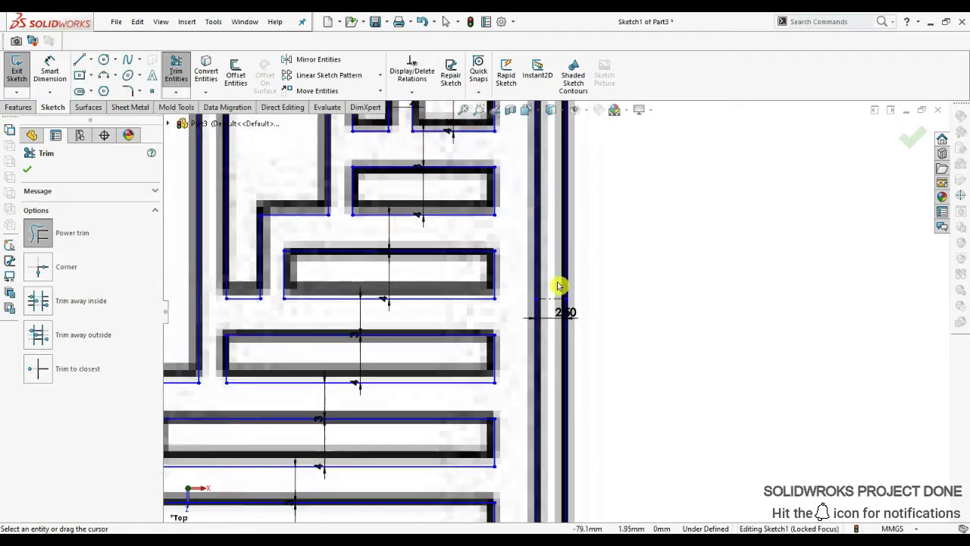
key(Escape)
Mirror the slot's top cap about the centerline to close the bottom.
scroll(558, 309, down, 2)
click(311, 59)
scroll(545, 341, up, 3)
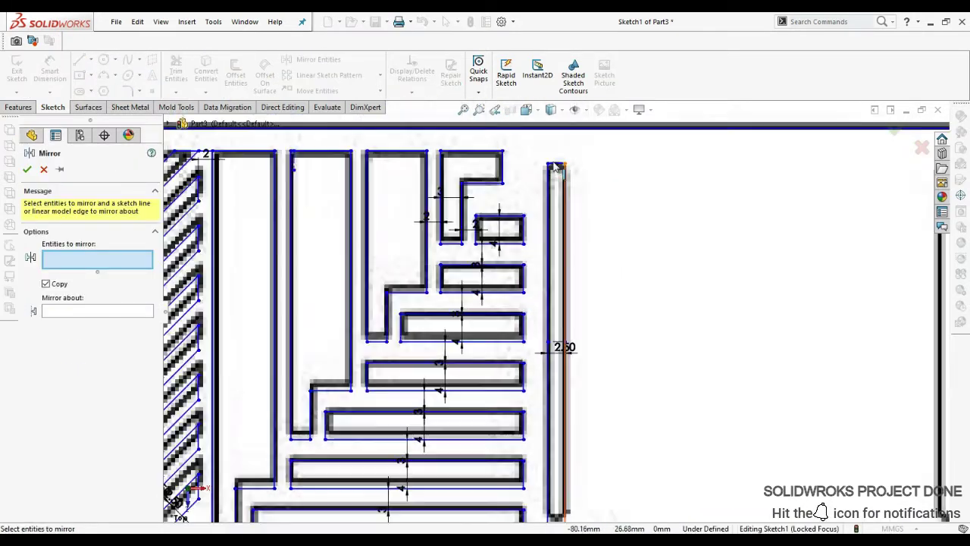
scroll(545, 341, down, 2)
click(557, 173)
click(557, 391)
scroll(571, 459, up, 2)
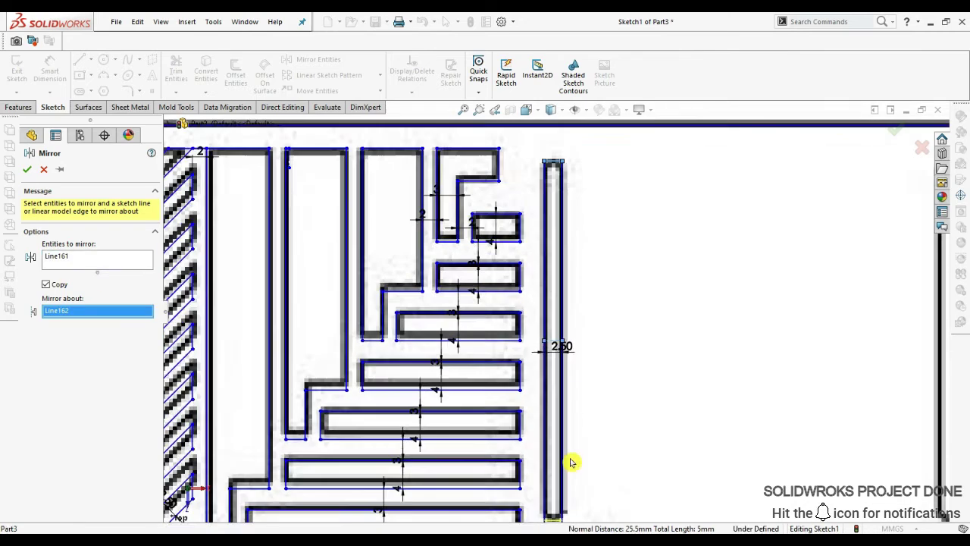
scroll(438, 381, down, 2)
click(27, 168)
Round the slot's bottom and top corners with sketch fillets.
click(175, 71)
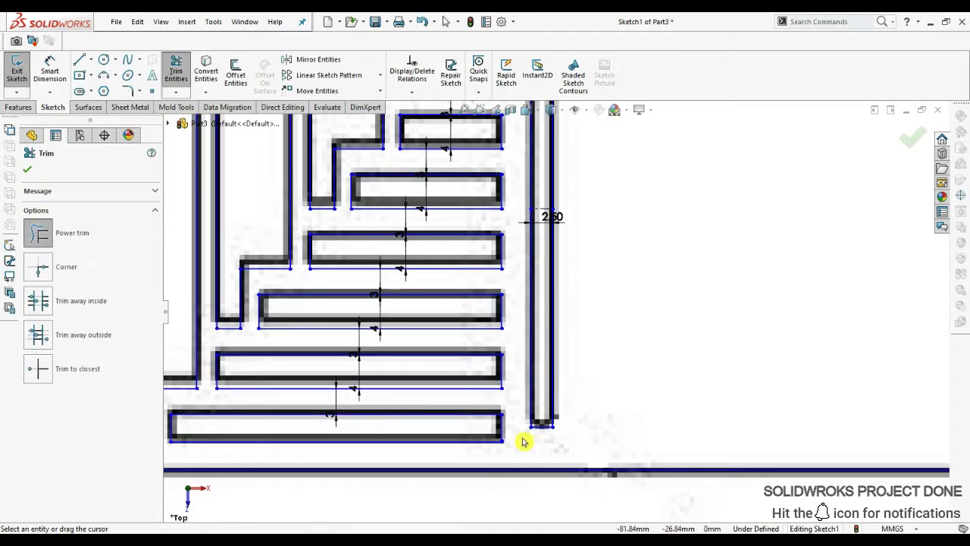
click(130, 96)
scroll(556, 409, down, 4)
click(561, 379)
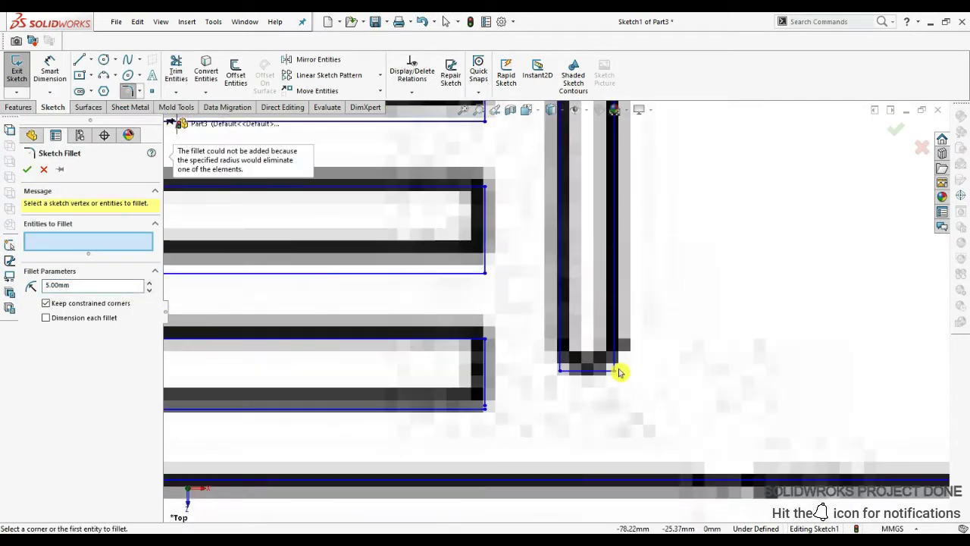
text(.5)
click(561, 368)
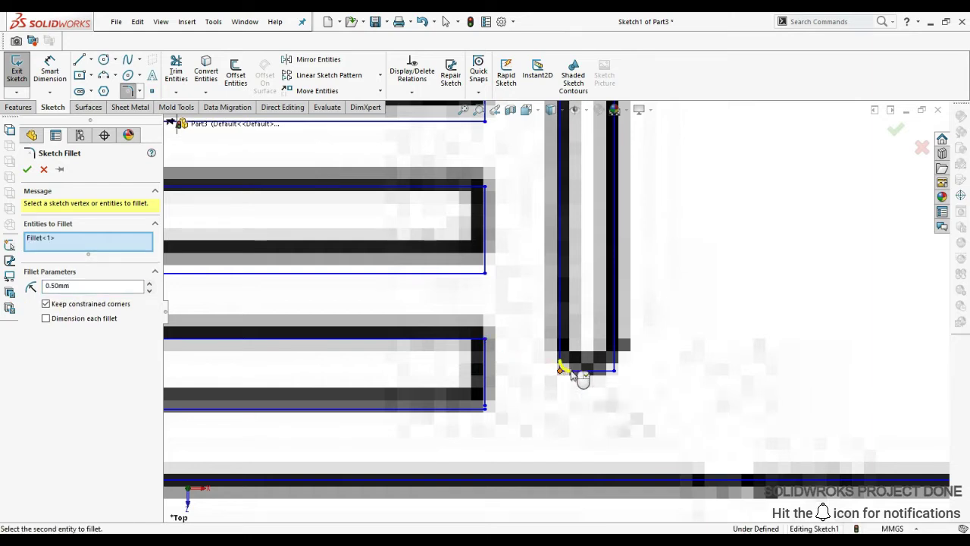
click(612, 370)
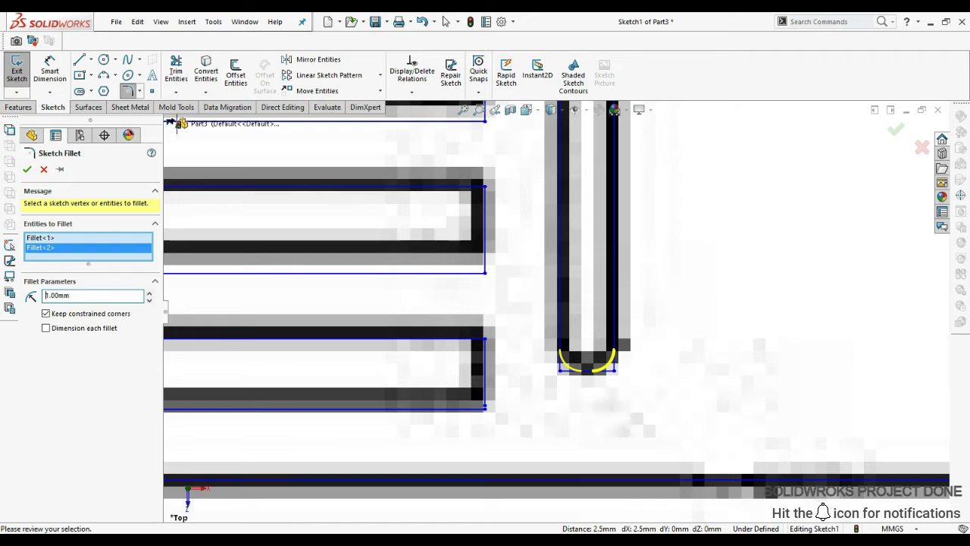
scroll(526, 152, up, 5)
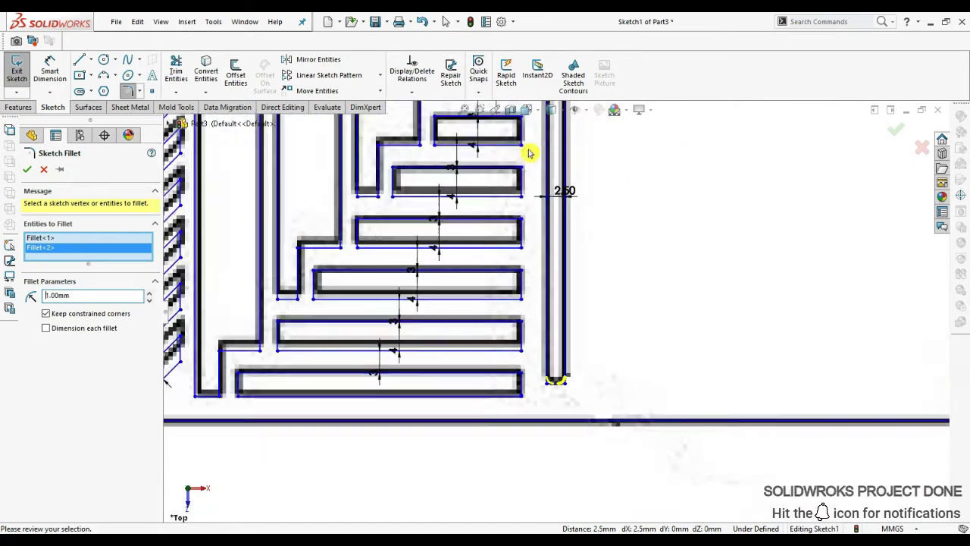
scroll(567, 169, down, 2)
click(553, 168)
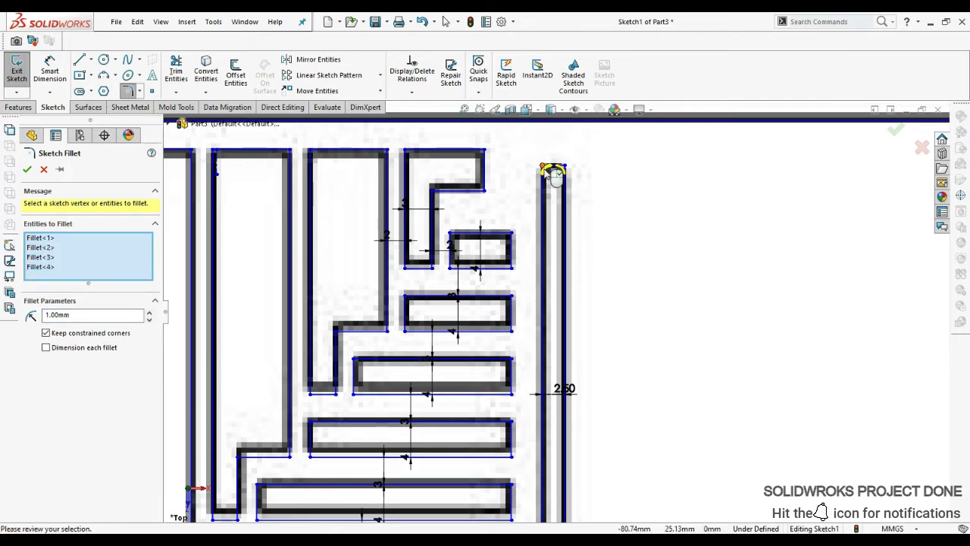
key(Return)
scroll(561, 303, up, 3)
scroll(580, 432, down, 1)
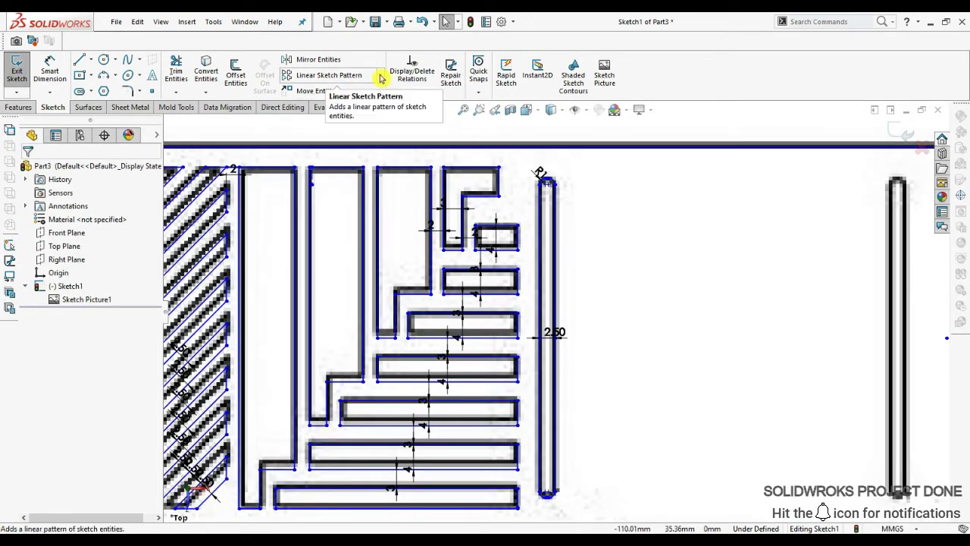
Copy the narrow rounded slot from its midpoint to a new position further right on the plate.
click(380, 76)
click(381, 90)
click(364, 124)
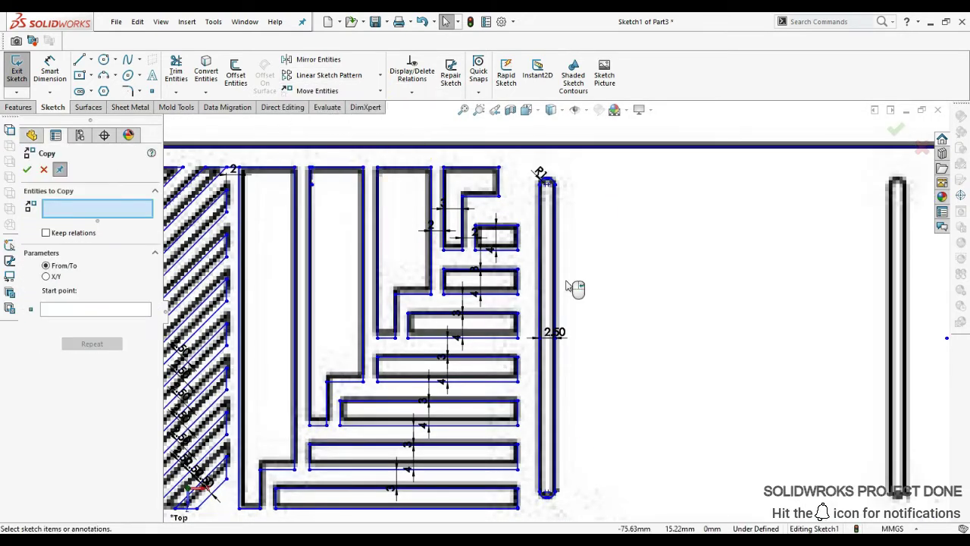
drag(532, 511, 529, 506)
click(80, 396)
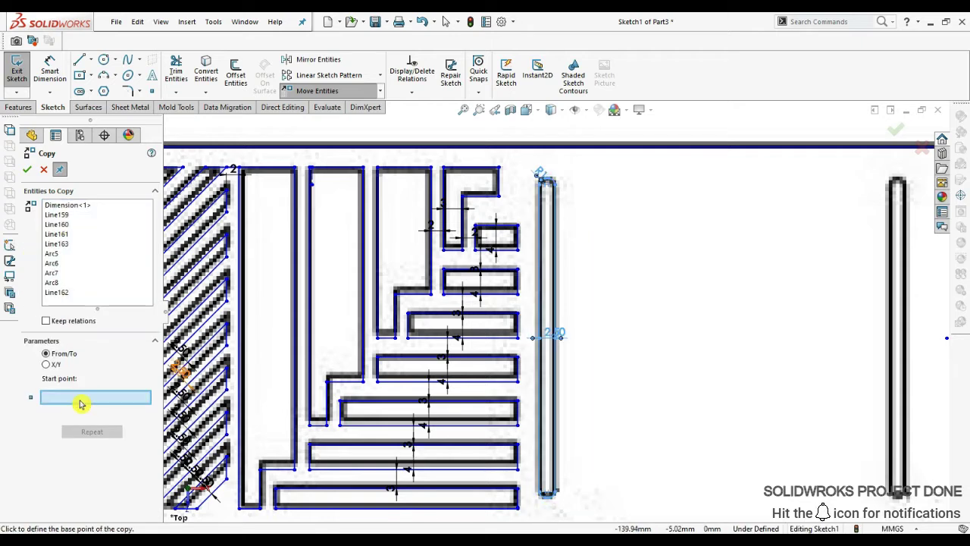
click(549, 339)
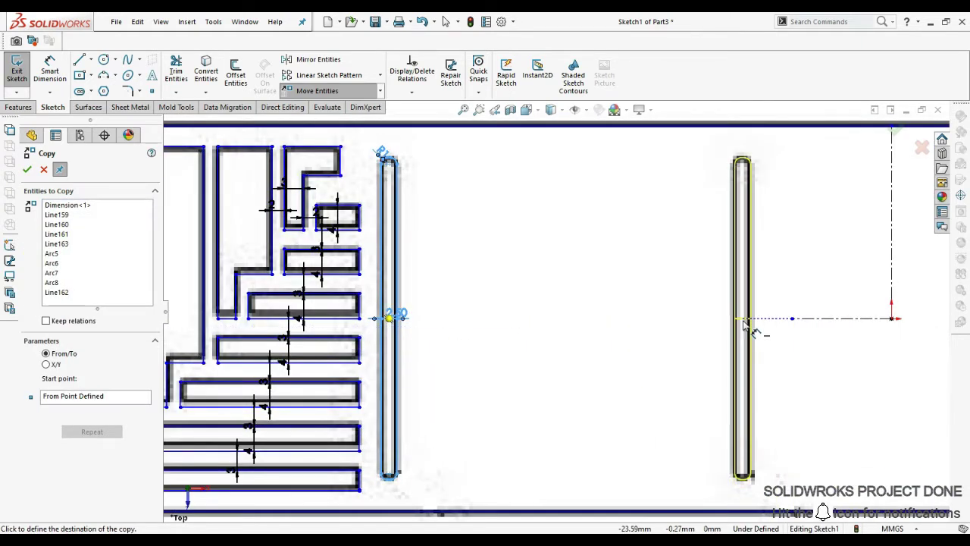
click(745, 322)
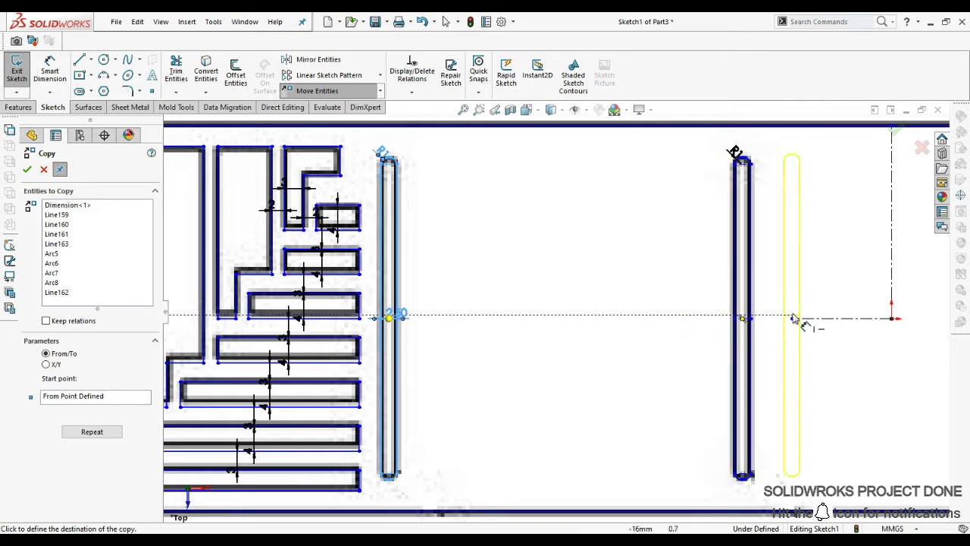
scroll(791, 322, up, 3)
scroll(799, 327, down, 2)
scroll(771, 325, down, 2)
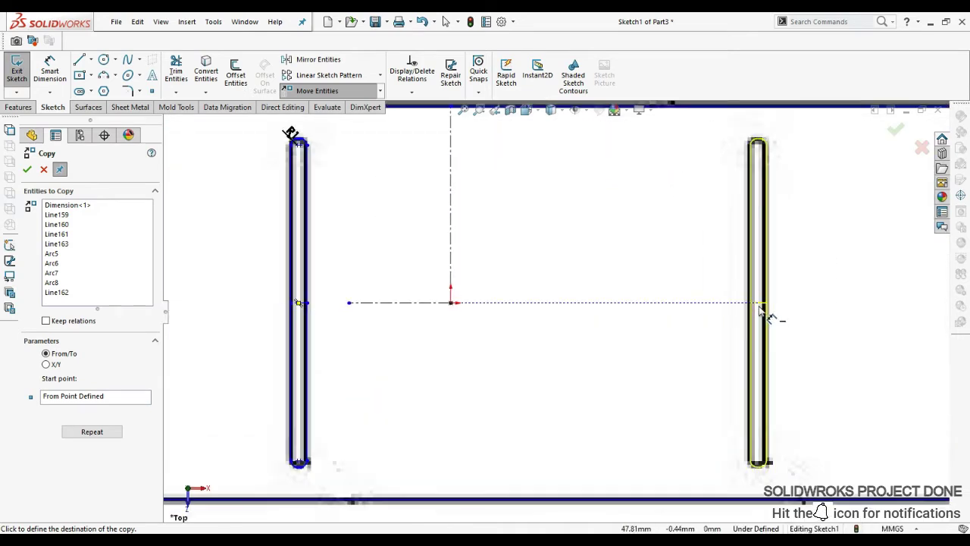
scroll(762, 317, up, 2)
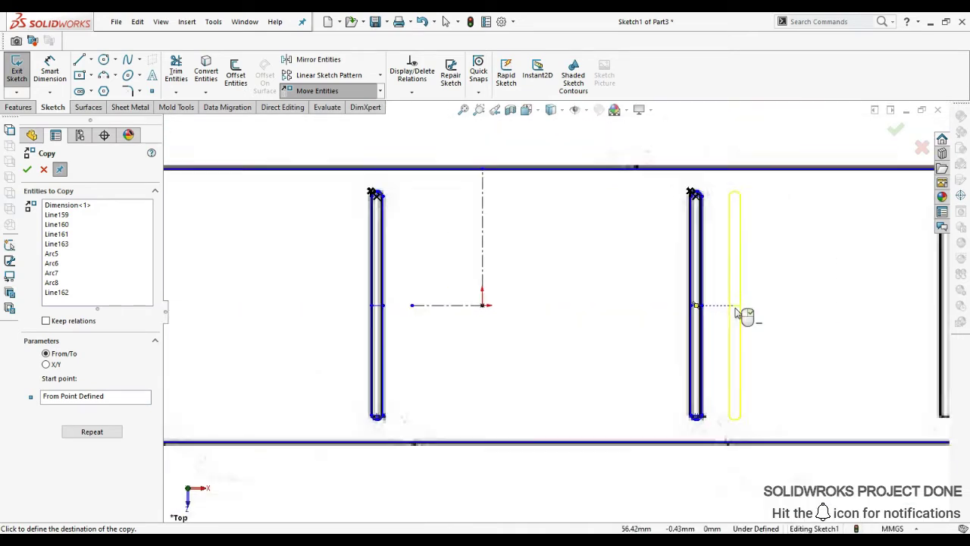
scroll(747, 317, up, 2)
scroll(746, 313, down, 3)
scroll(758, 315, down, 1)
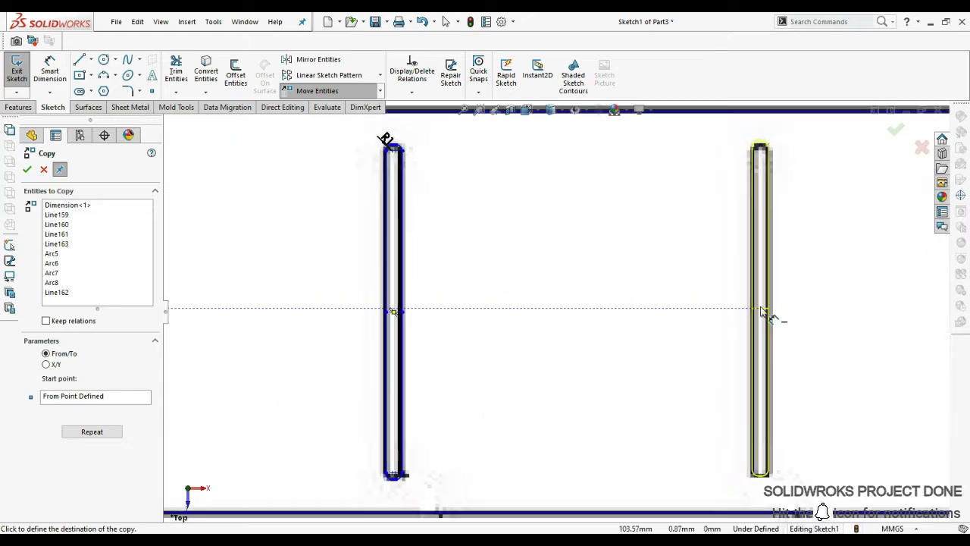
scroll(762, 318, up, 2)
Place the last slot copy, leaving three identical rounded slots across the plate.
click(651, 310)
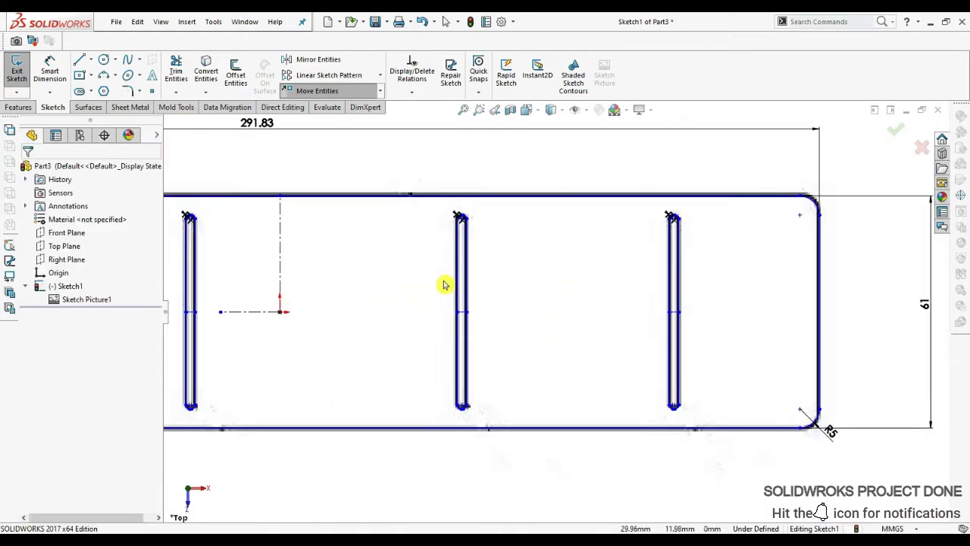
scroll(394, 299, up, 1)
scroll(333, 313, down, 1)
scroll(455, 318, up, 4)
scroll(629, 280, down, 1)
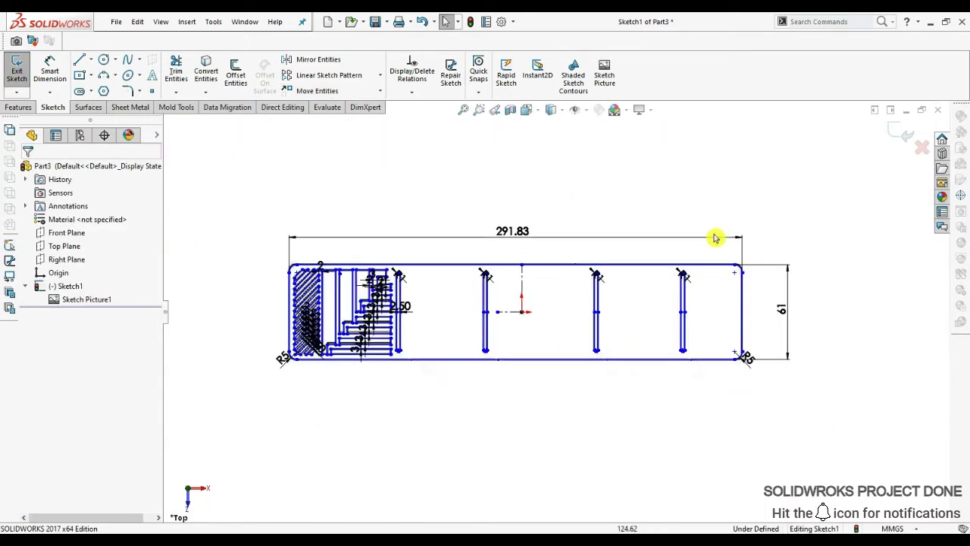
Drag the reference picture up so it sits clear above the sketch outline.
click(731, 379)
drag(731, 379, 740, 221)
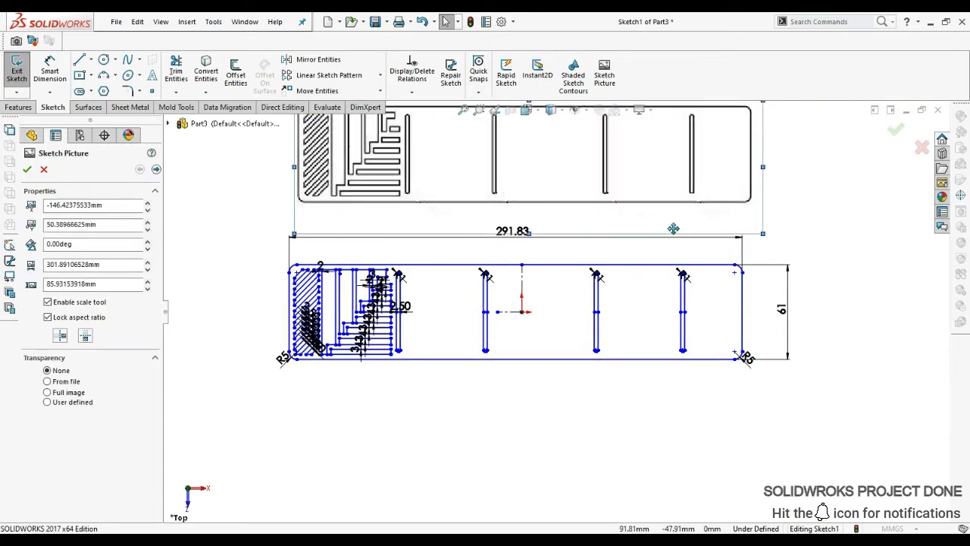
click(29, 168)
scroll(331, 326, down, 2)
scroll(273, 335, down, 2)
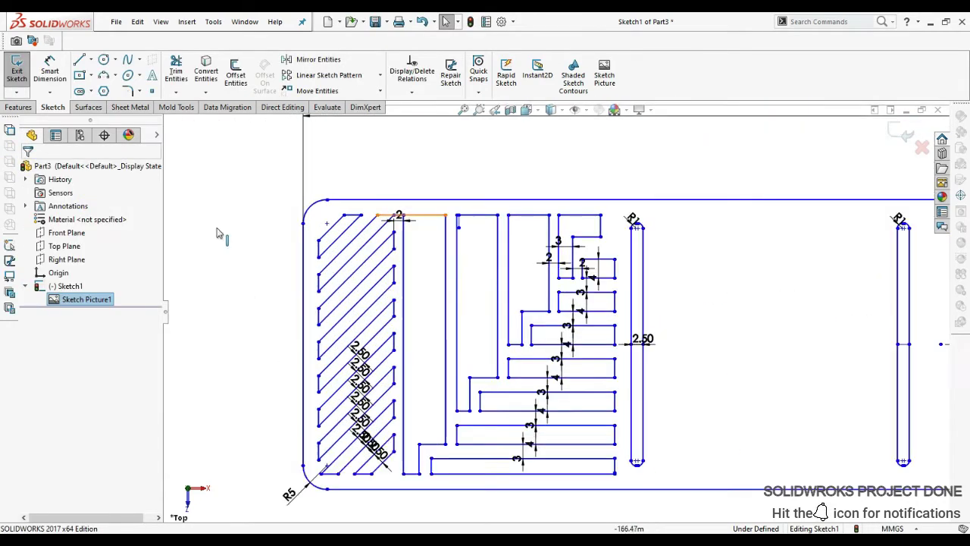
Leave Trim mode and exit the sketch, accepting the contour warning.
click(175, 75)
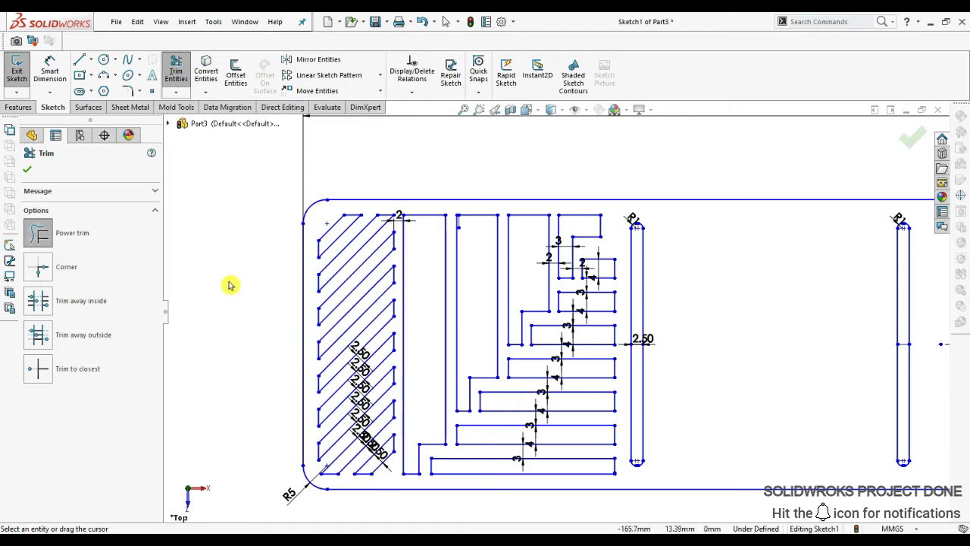
scroll(229, 285, up, 2)
scroll(816, 303, up, 2)
scroll(773, 310, up, 2)
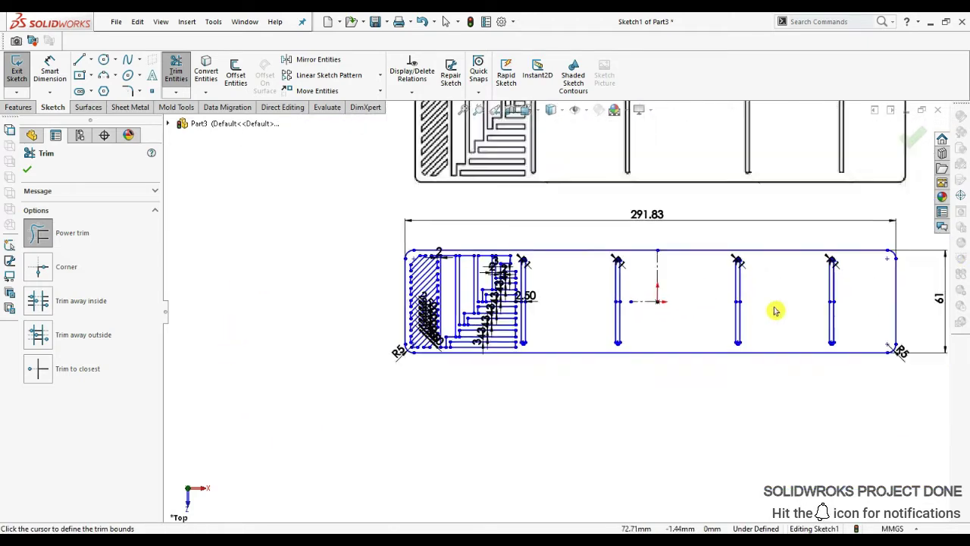
scroll(709, 318, up, 2)
key(Escape)
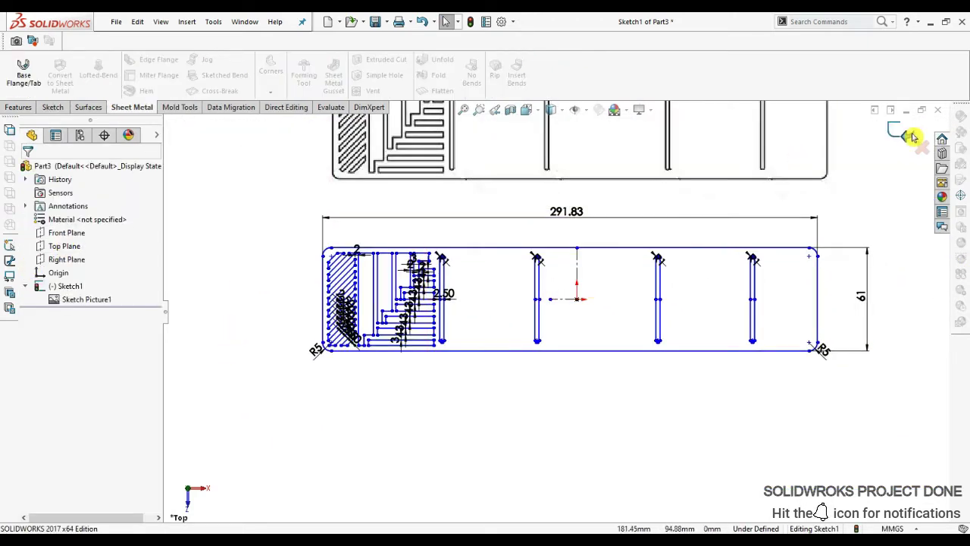
click(557, 275)
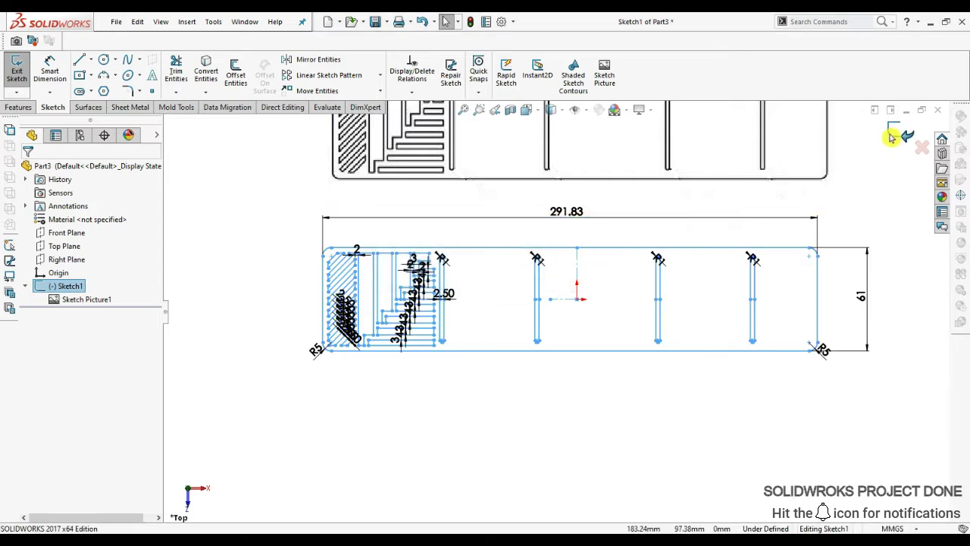
Start a Top Plane sketch and convert Sketch1's rectangular outline into it.
click(67, 247)
click(121, 237)
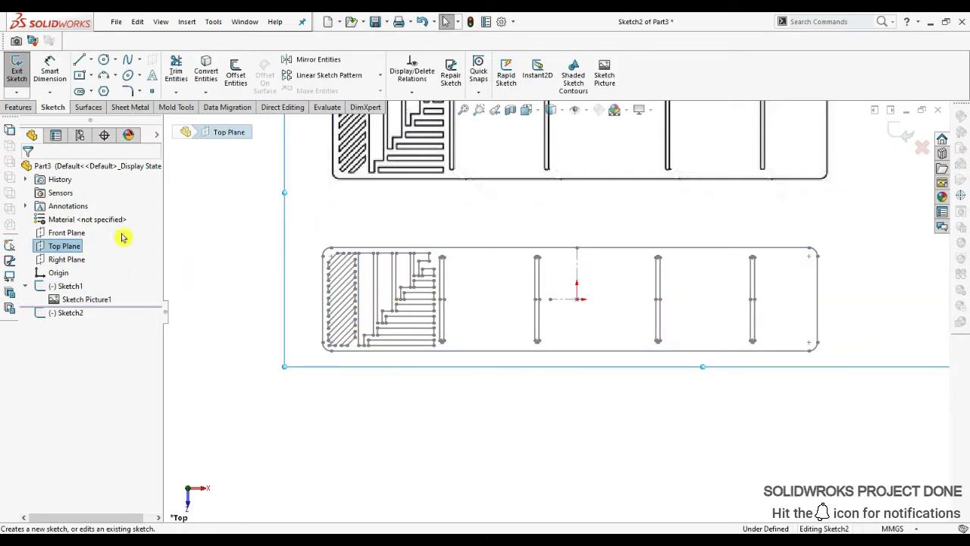
click(381, 248)
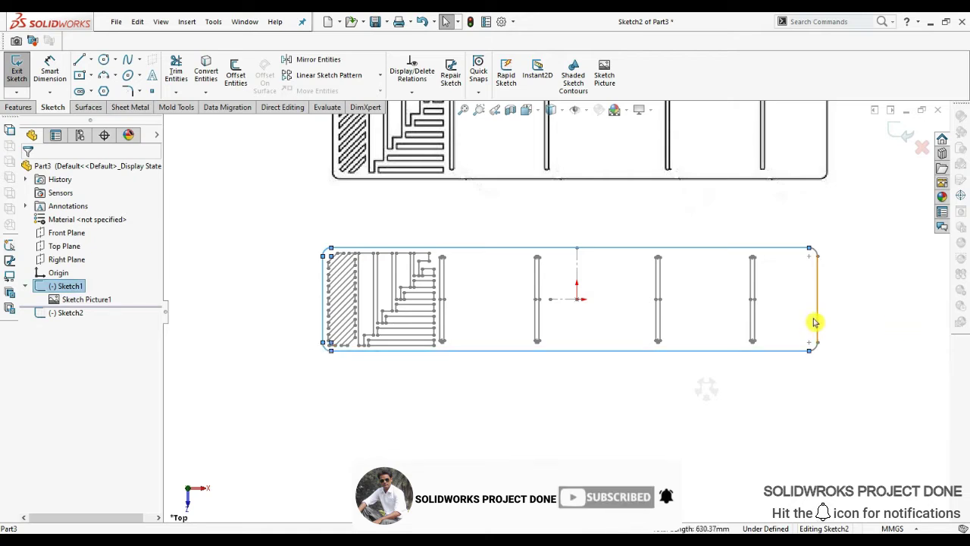
click(235, 74)
click(206, 72)
Create a 1.00 mm thick sheet-metal Base Flange from the converted outline.
click(129, 107)
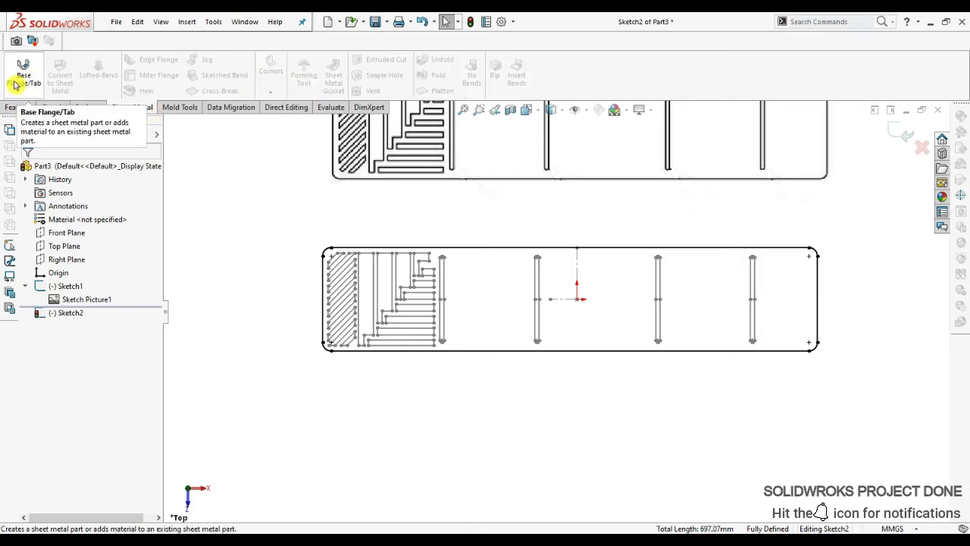
click(24, 74)
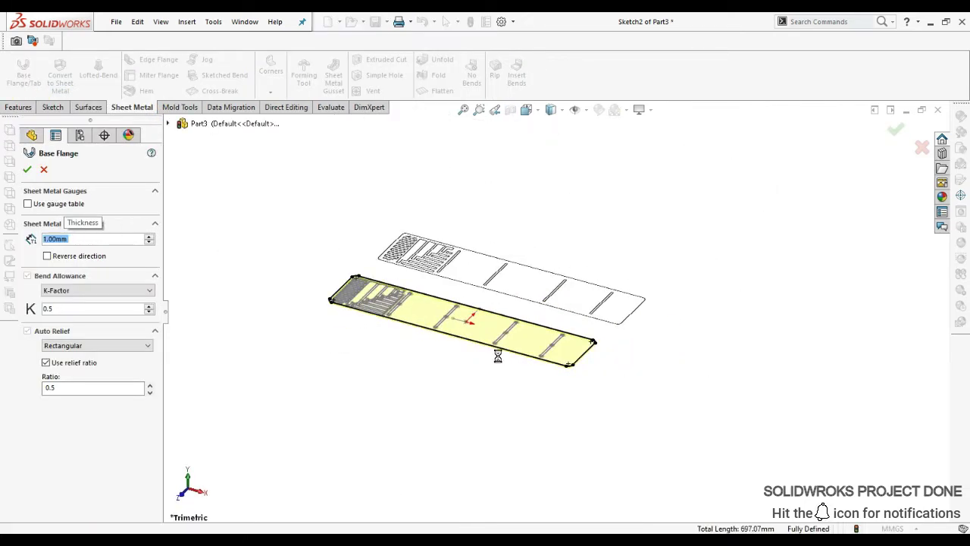
key(Return)
click(485, 266)
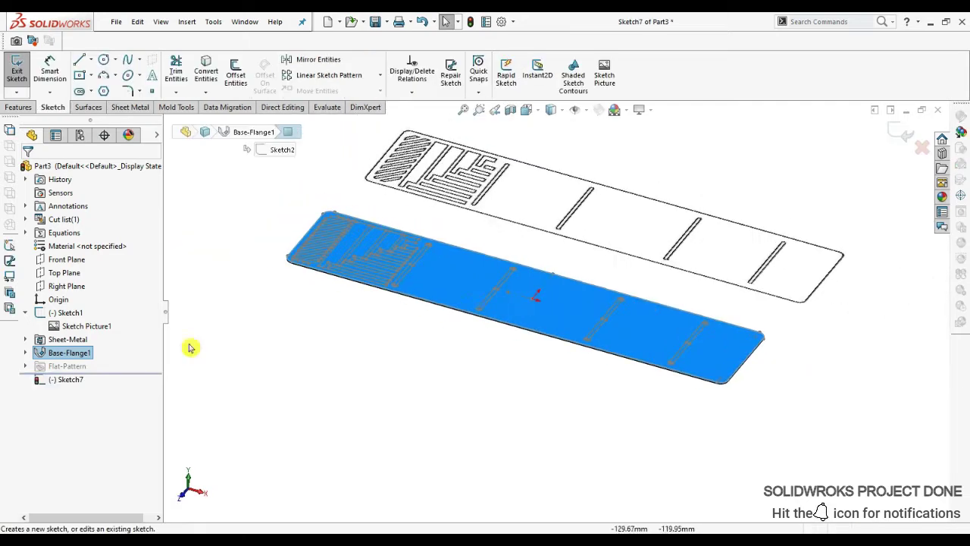
Convert Sketch1's slot pattern onto the plate face and trim away the outer outline edges.
click(65, 313)
click(203, 64)
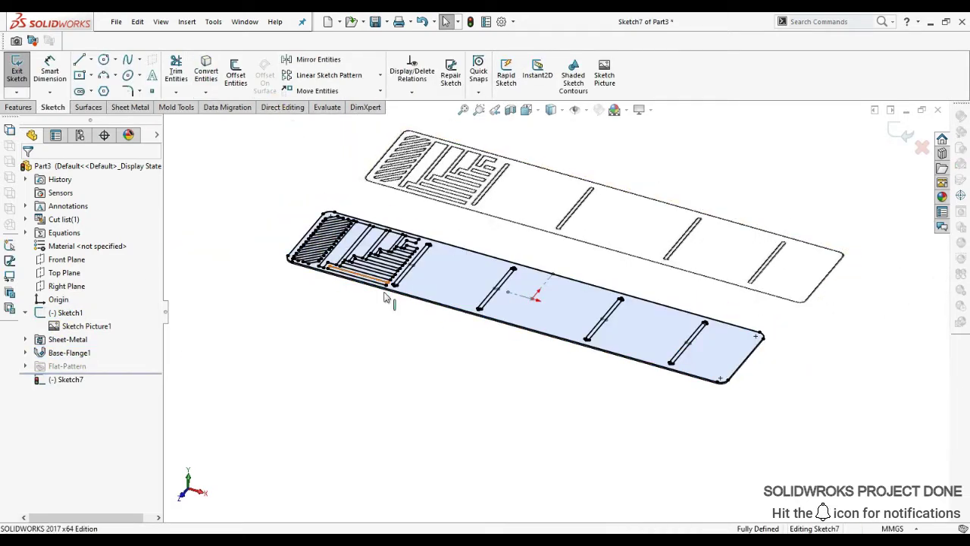
scroll(335, 156, down, 3)
key(t)
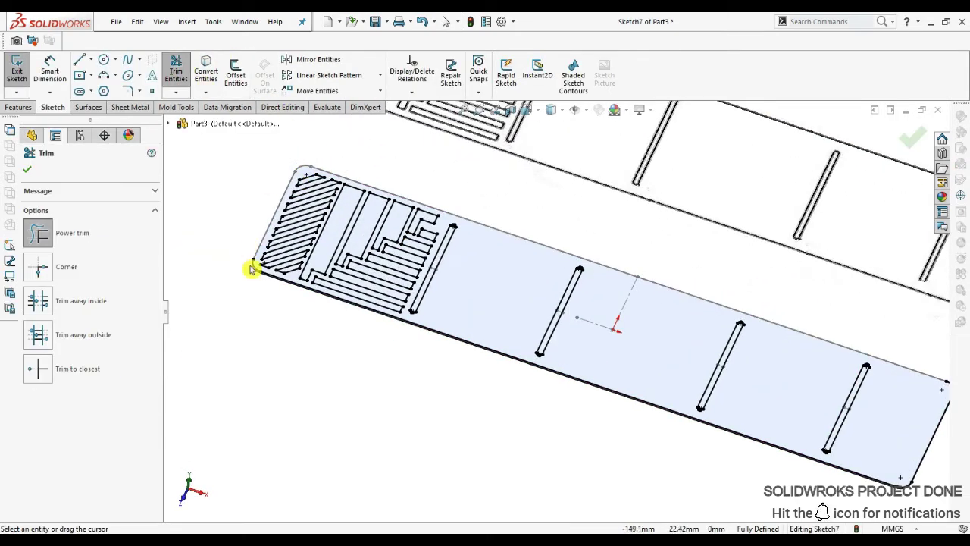
drag(369, 322, 599, 364)
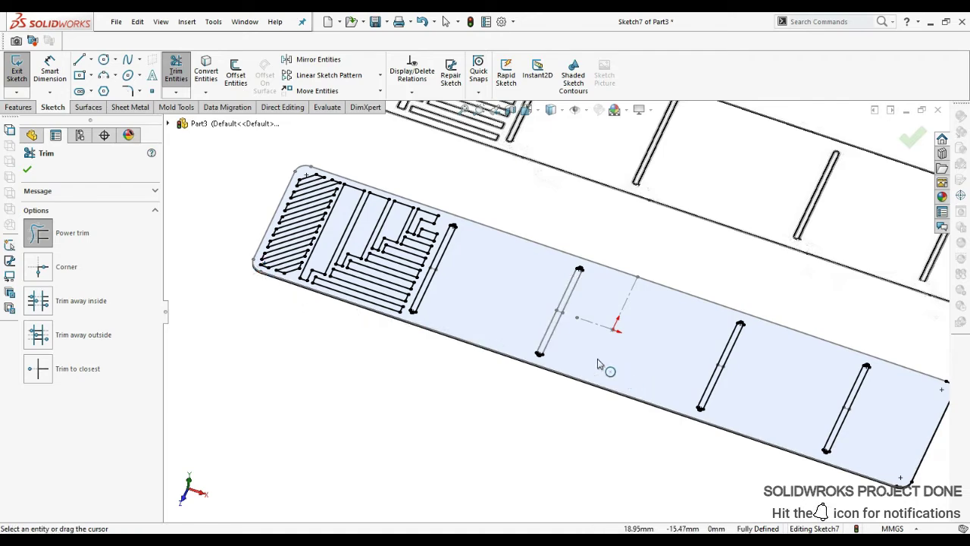
click(176, 72)
click(176, 72)
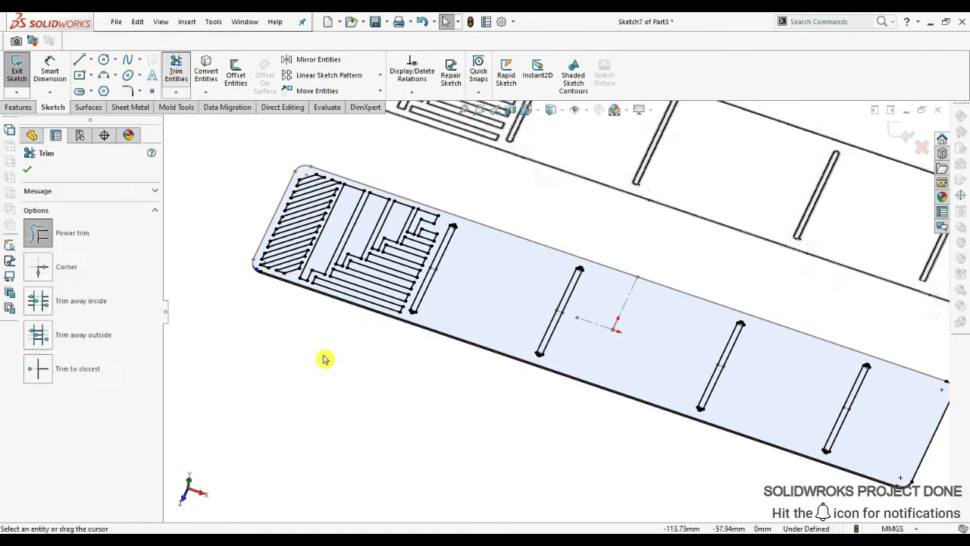
Cut the slot sketch through the plate with a sheet-metal Extruded Cut.
scroll(357, 289, down, 3)
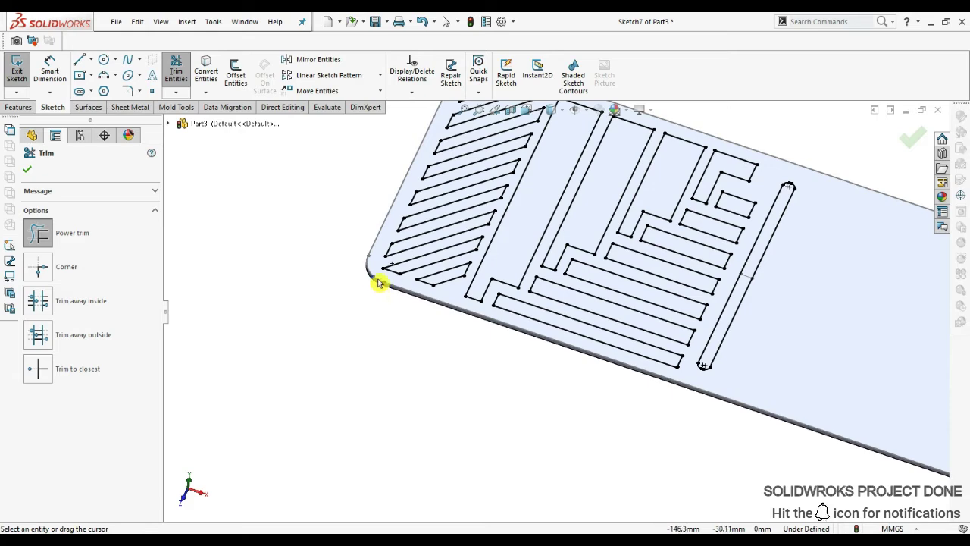
scroll(379, 283, up, 3)
scroll(727, 332, down, 3)
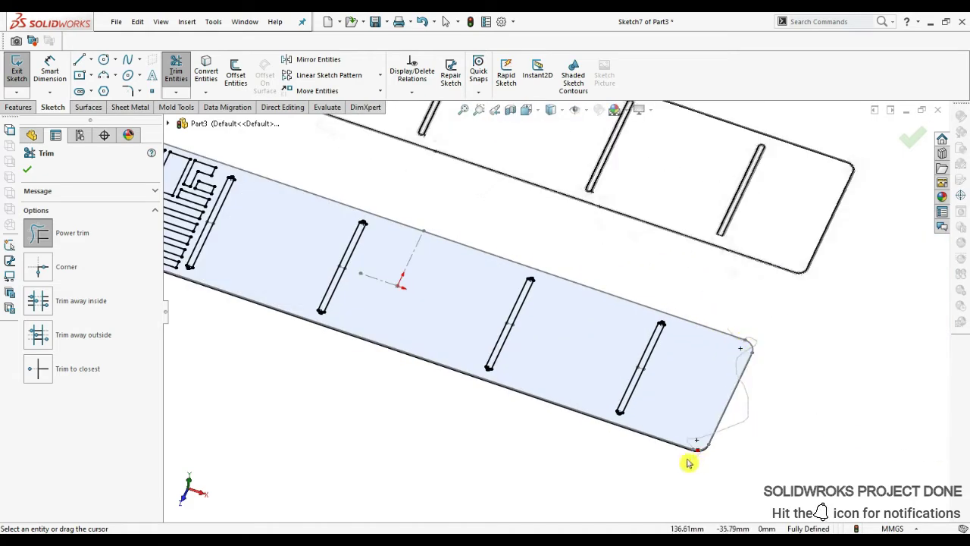
scroll(461, 378, up, 2)
scroll(472, 338, up, 2)
scroll(368, 219, down, 3)
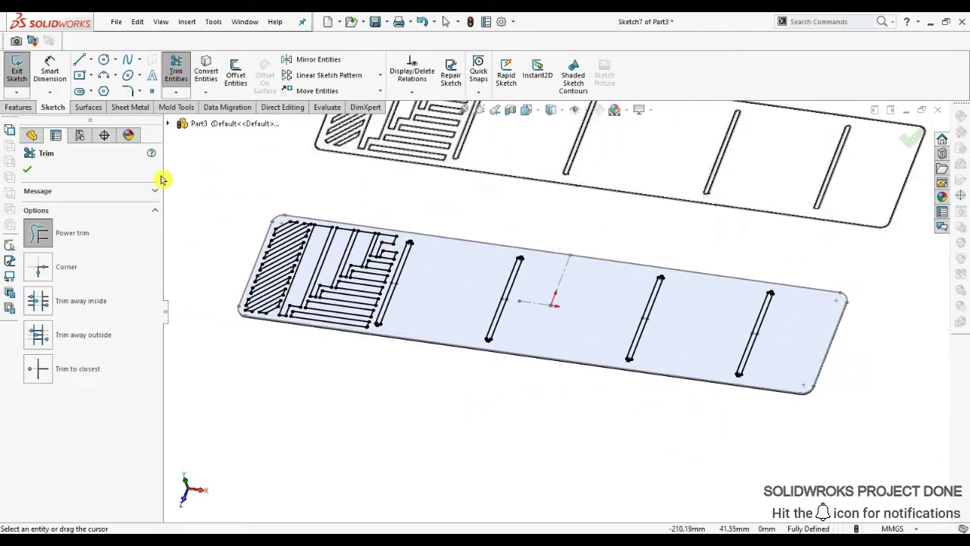
drag(165, 268, 118, 272)
click(132, 107)
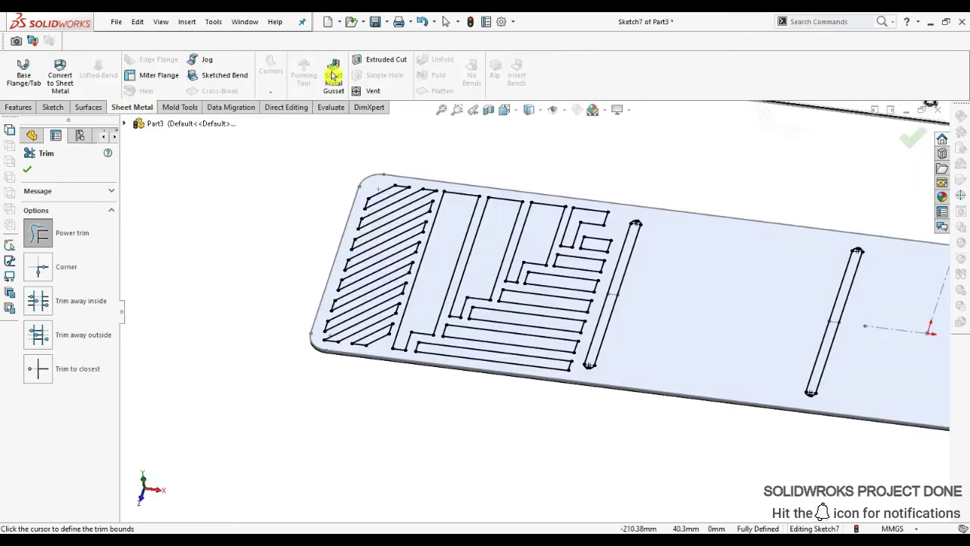
click(382, 61)
scroll(628, 381, up, 3)
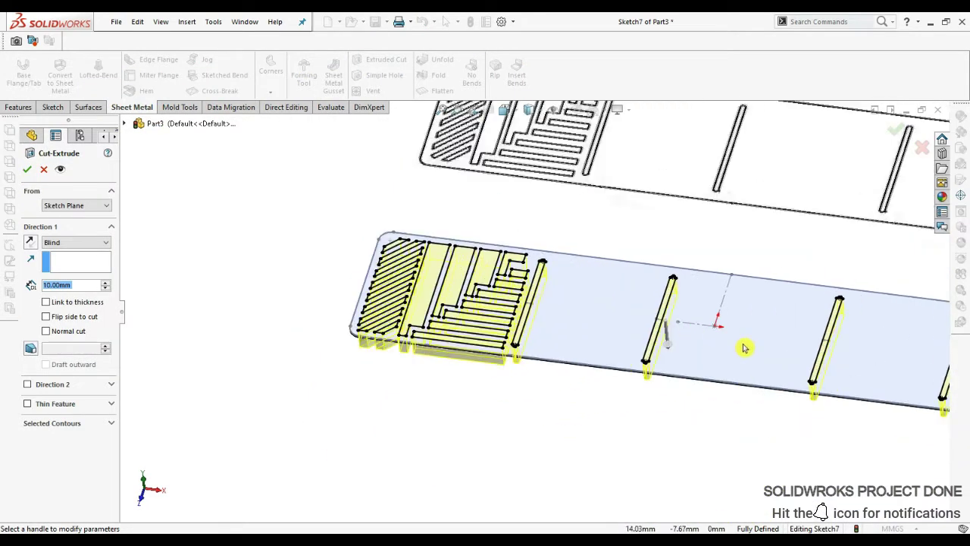
click(26, 169)
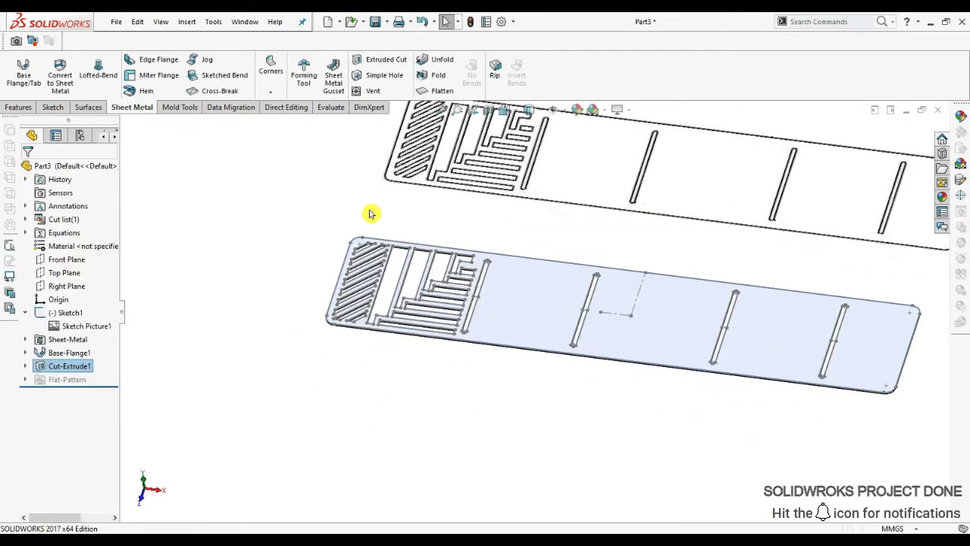
Apply the Steel appearance from the Metal library to the whole part.
middle_drag(356, 241, 435, 331)
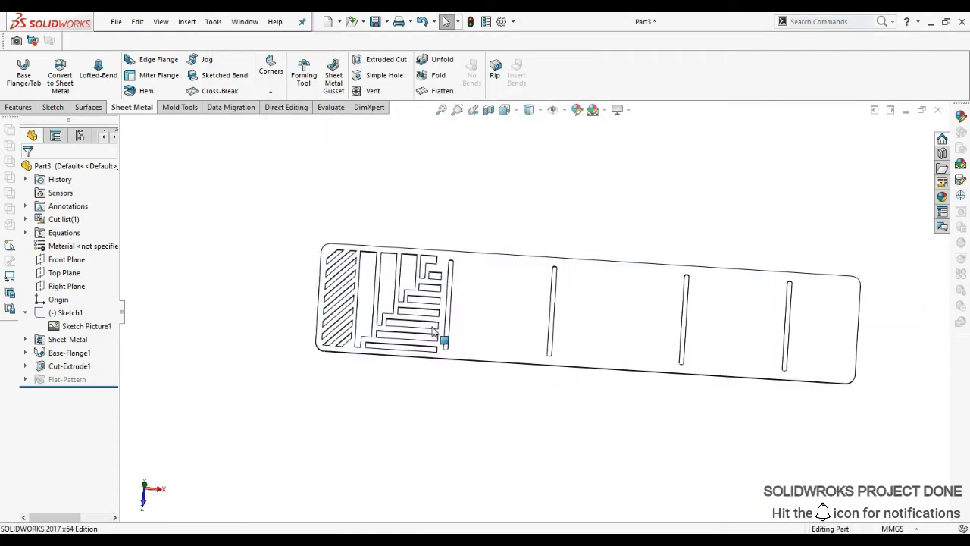
click(432, 331)
key(ctrl+8)
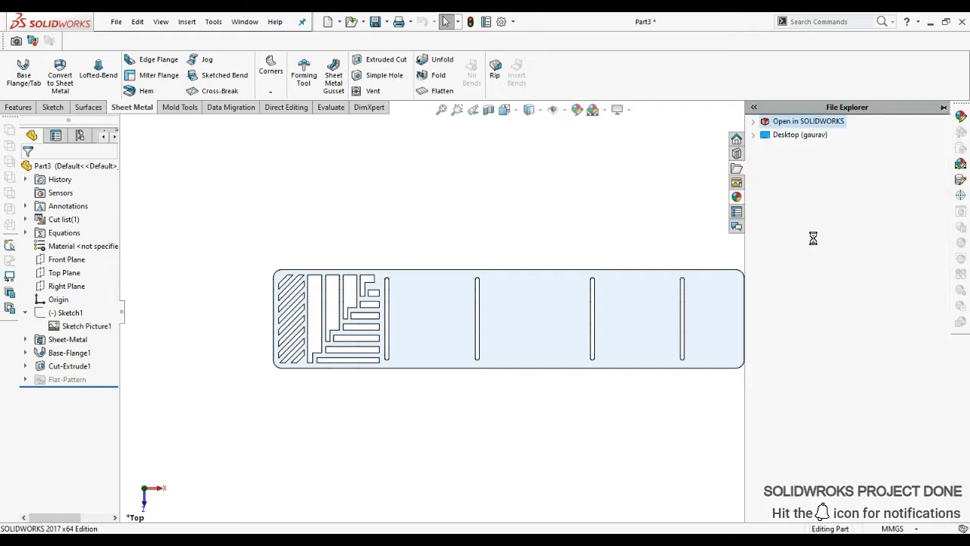
click(759, 145)
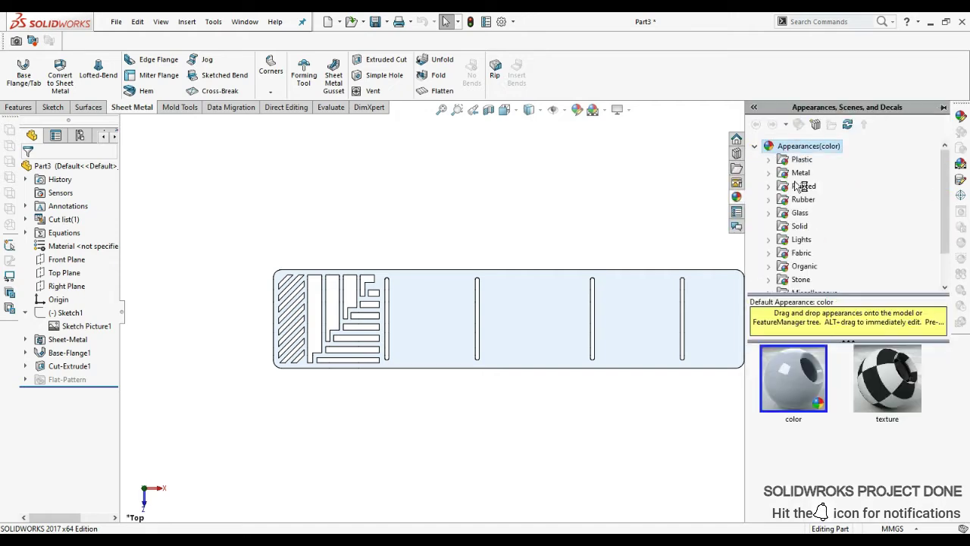
click(770, 175)
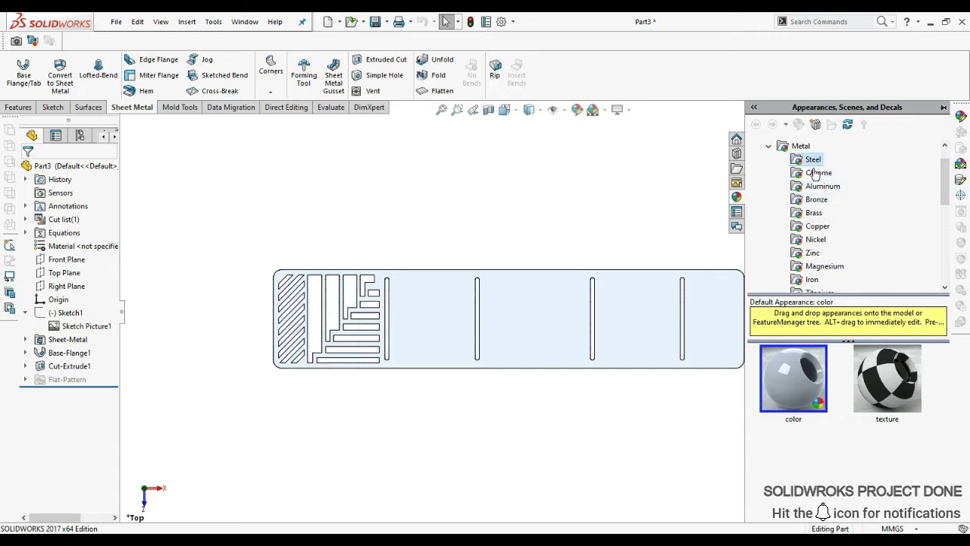
drag(790, 388, 706, 337)
click(709, 338)
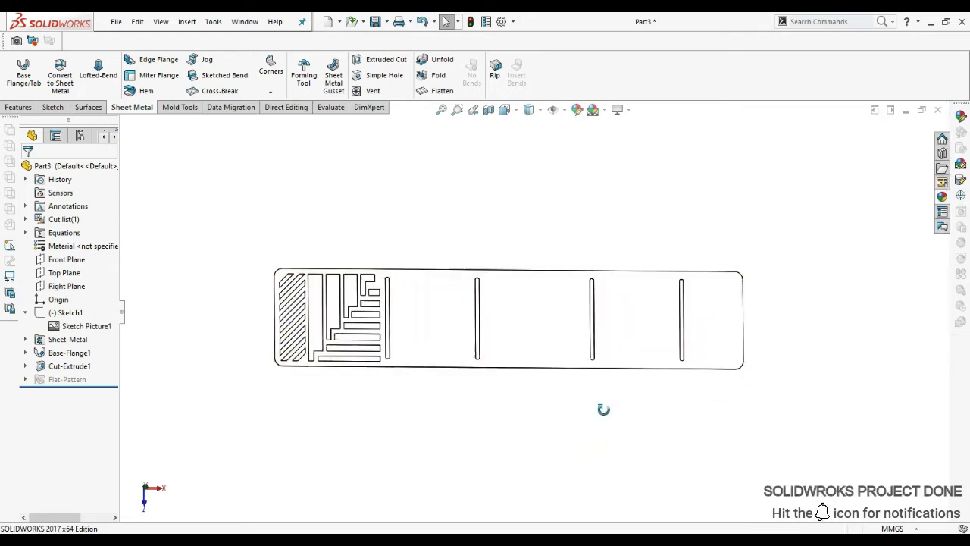
Orbit the plate, then switch to the Bottom view from the View Selector.
middle_drag(603, 409, 628, 331)
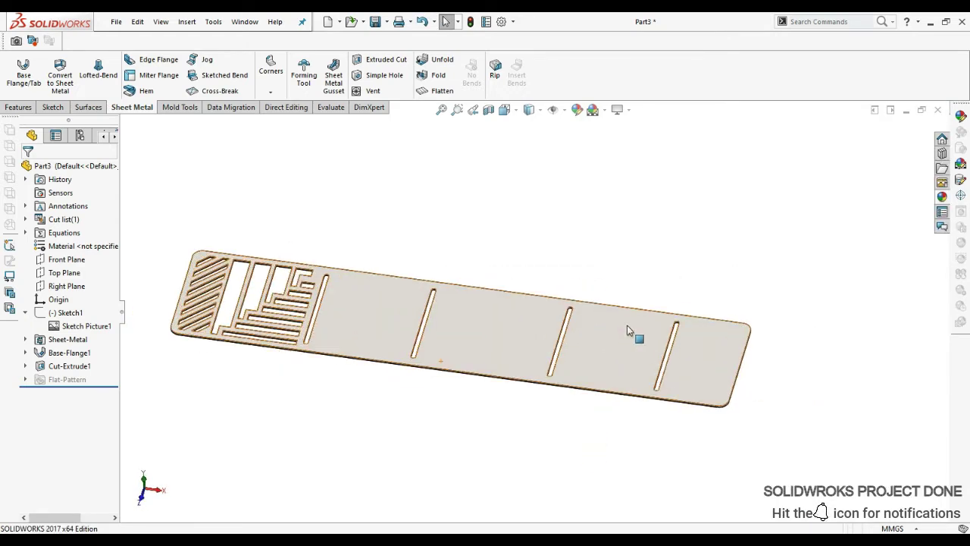
click(669, 250)
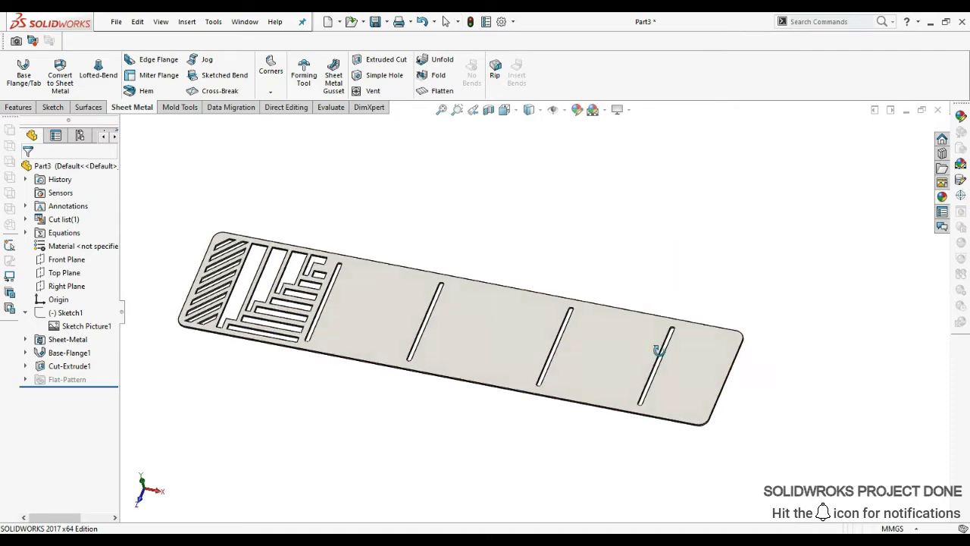
middle_drag(567, 368, 571, 523)
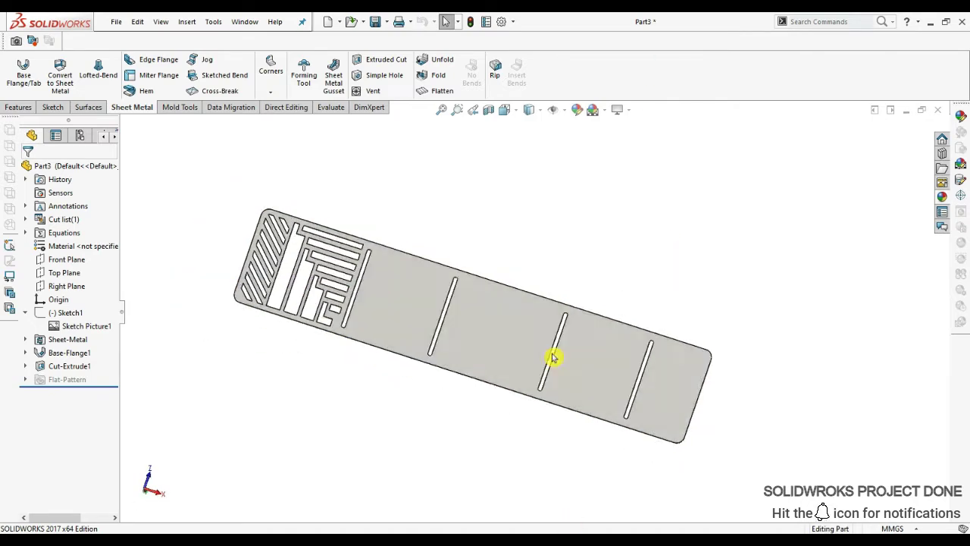
key(space)
click(431, 372)
Start a sketch on the plate face and draw a vertical line from the right slot to the top edge.
click(52, 107)
click(79, 59)
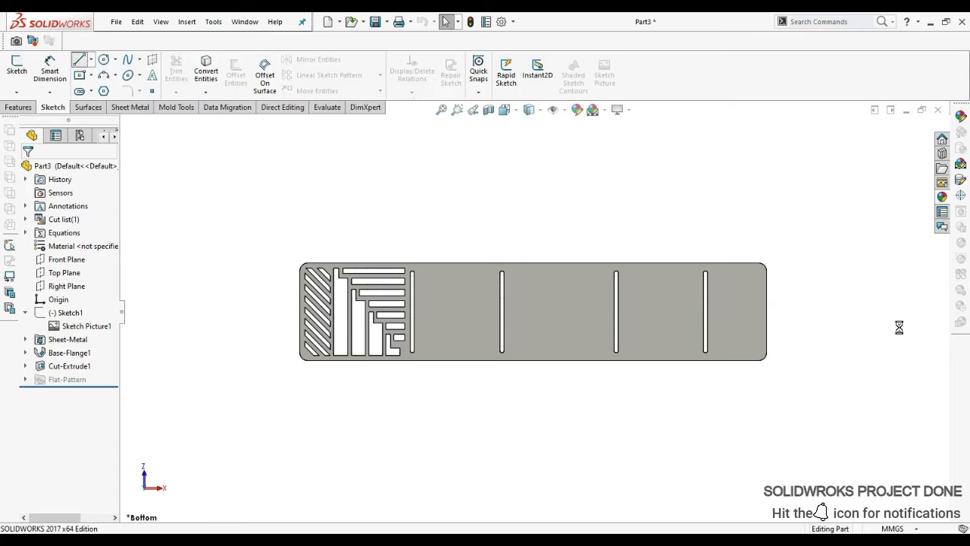
scroll(690, 284, down, 5)
click(690, 284)
scroll(623, 201, down, 3)
scroll(614, 227, down, 2)
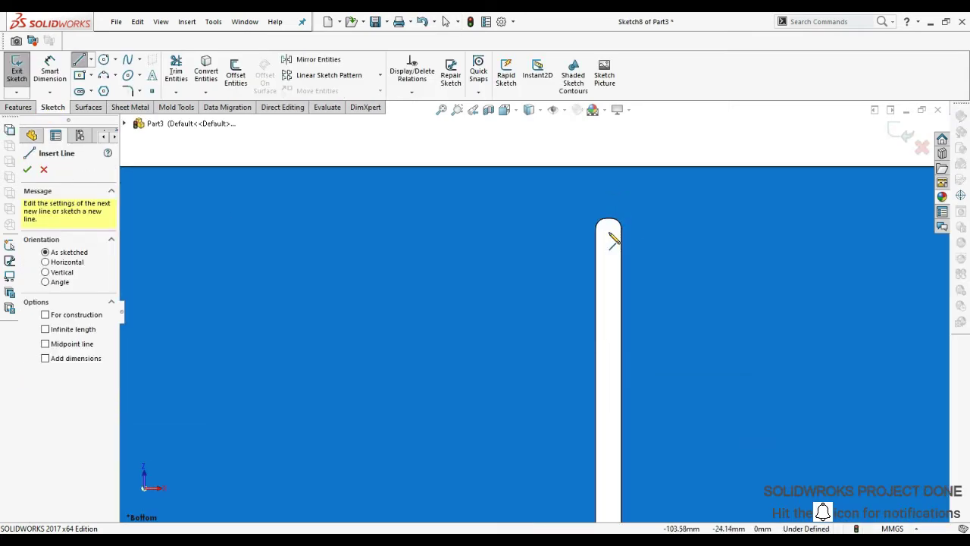
scroll(612, 238, down, 2)
scroll(587, 252, down, 2)
click(592, 225)
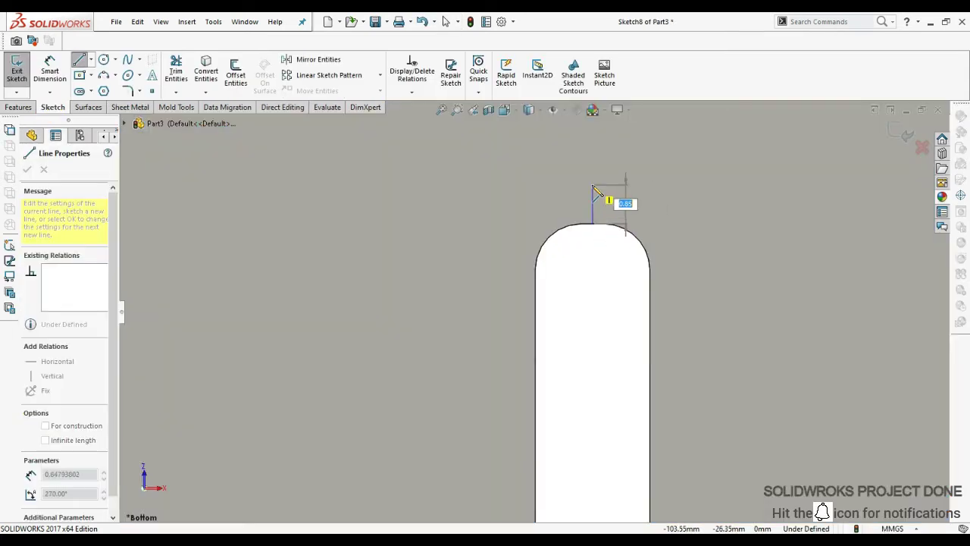
scroll(595, 200, up, 2)
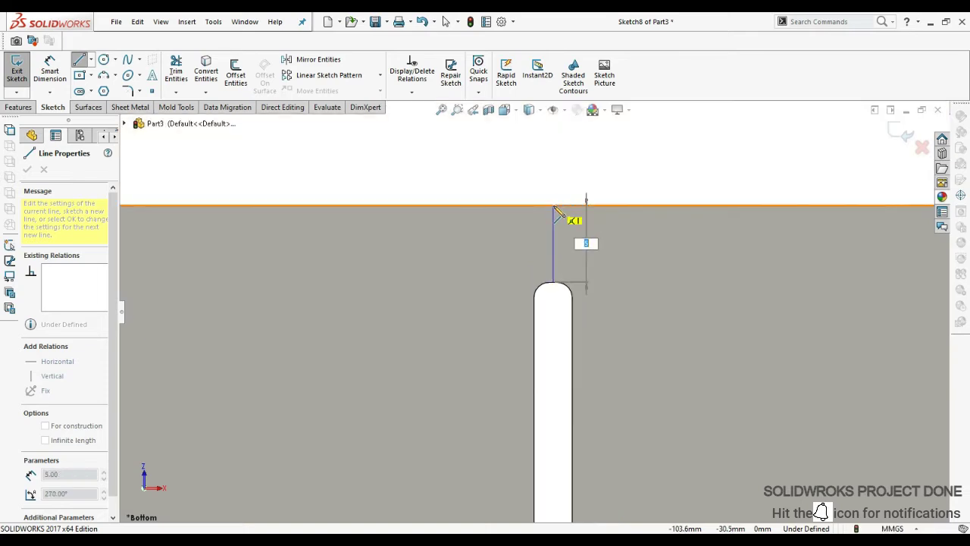
click(554, 184)
key(Escape)
scroll(533, 298, up, 5)
Extend the slot line past the plate's bottom edge using Trim Entities.
click(175, 70)
ctrl+middle_drag(402, 453, 588, 134)
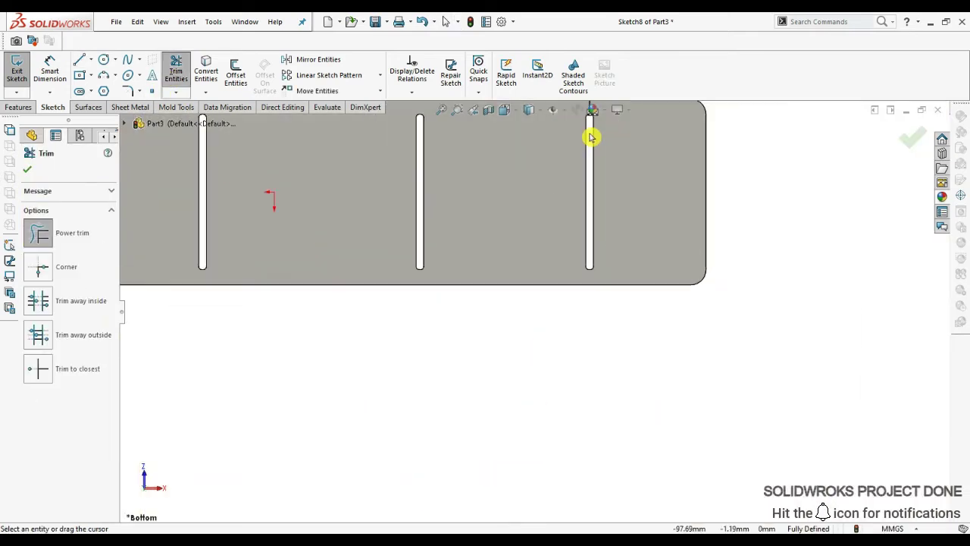
scroll(555, 177, down, 2)
shift+drag(573, 360, 556, 372)
scroll(557, 372, down, 2)
key(Escape)
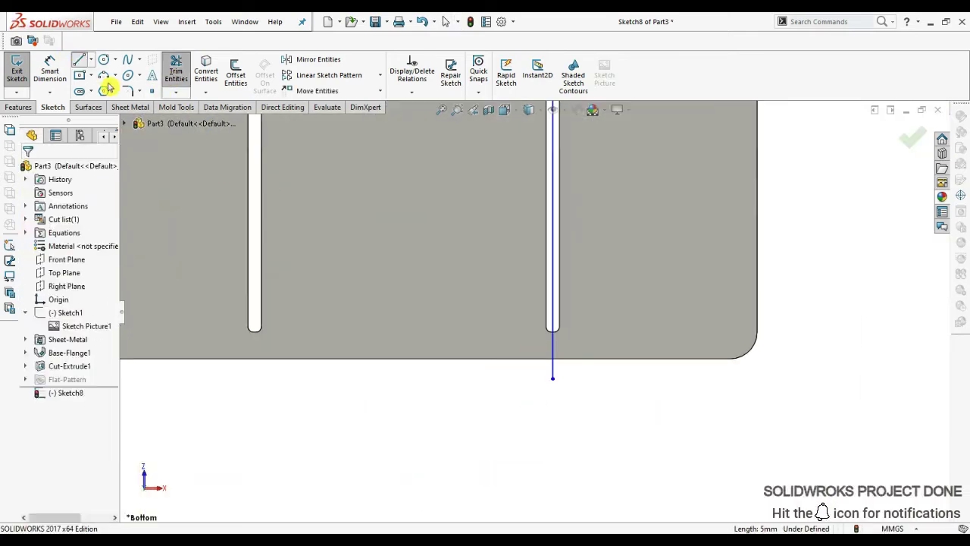
key(l)
key(Escape)
key(t)
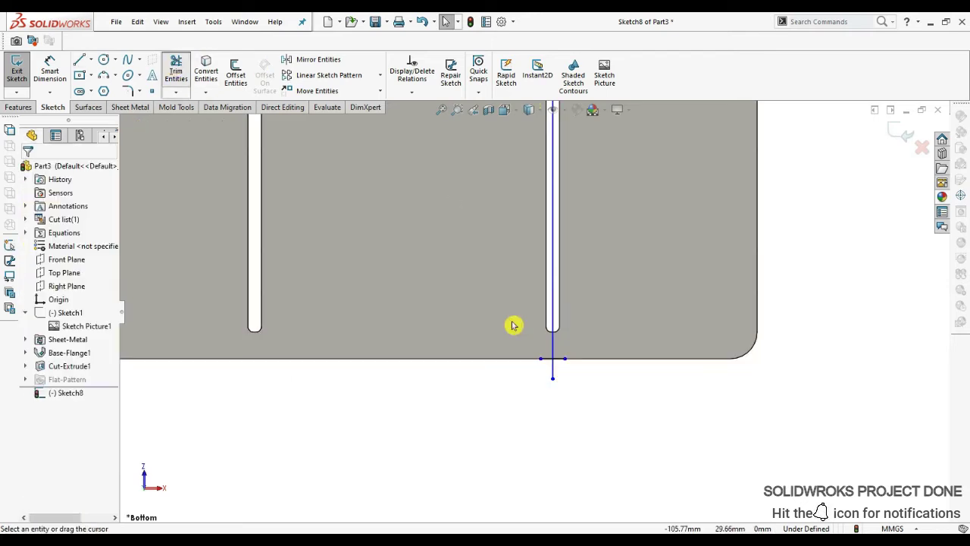
scroll(559, 355, up, 3)
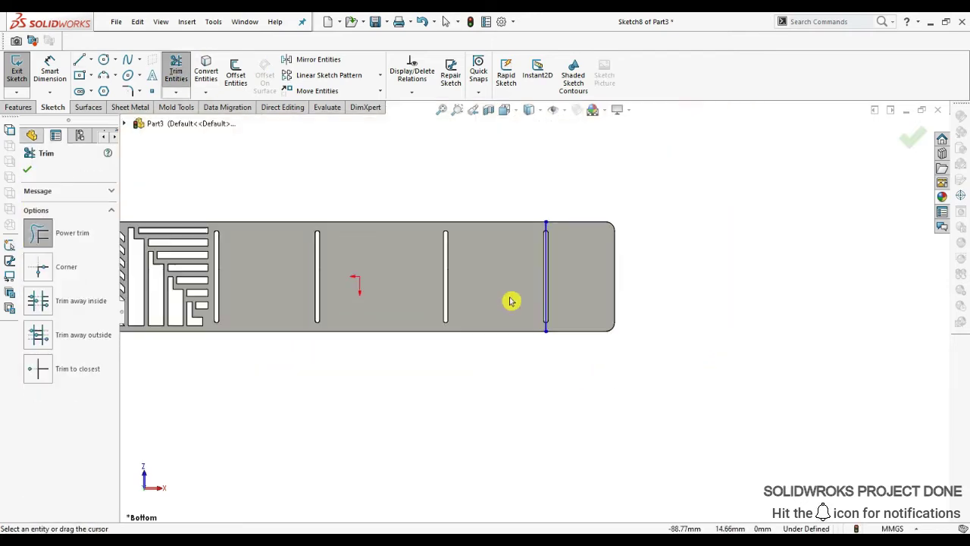
Add a 90.00° Sketched Bend along the slot line, choosing the fixed face.
click(115, 108)
click(216, 76)
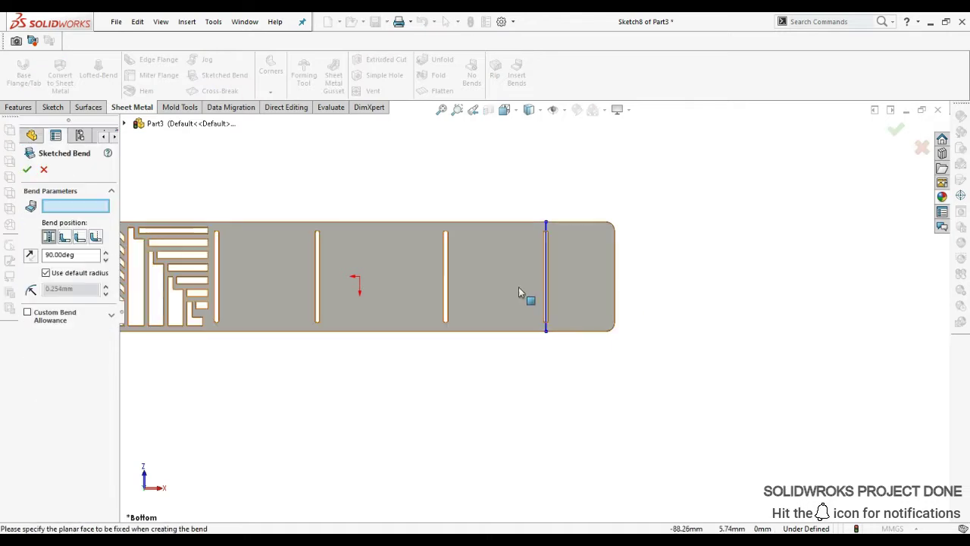
click(519, 291)
mouse_move(519, 291)
middle_down()
mouse_move(498, 316)
mouse_move(368, 275)
middle_up()
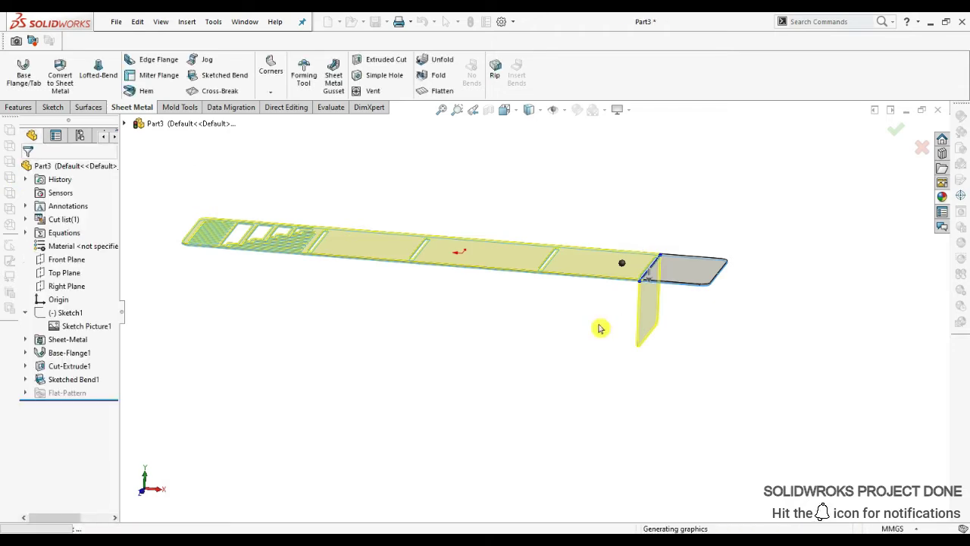
click(565, 245)
Sketch a vertical line on the top face through the next slot up to the plate's top edge.
click(570, 235)
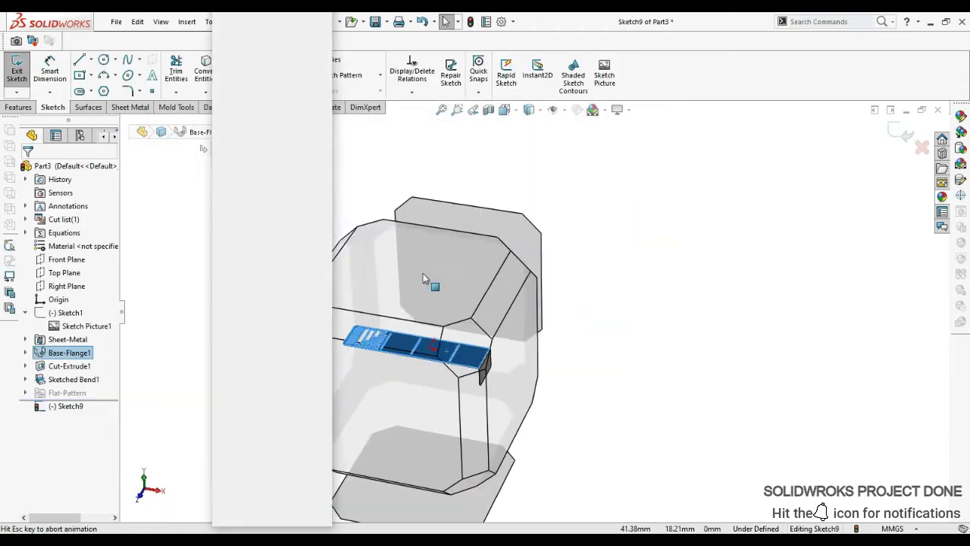
click(87, 61)
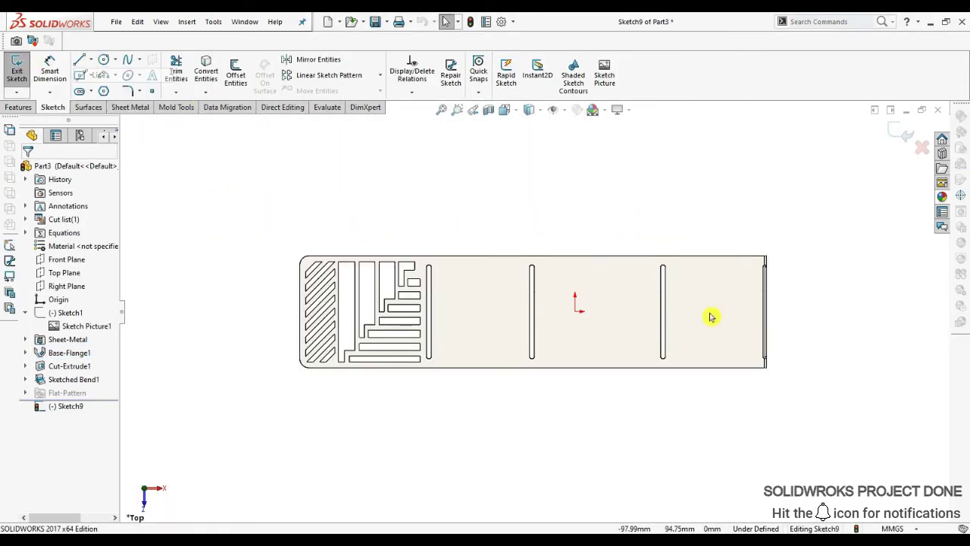
scroll(710, 316, down, 2)
scroll(634, 353, down, 5)
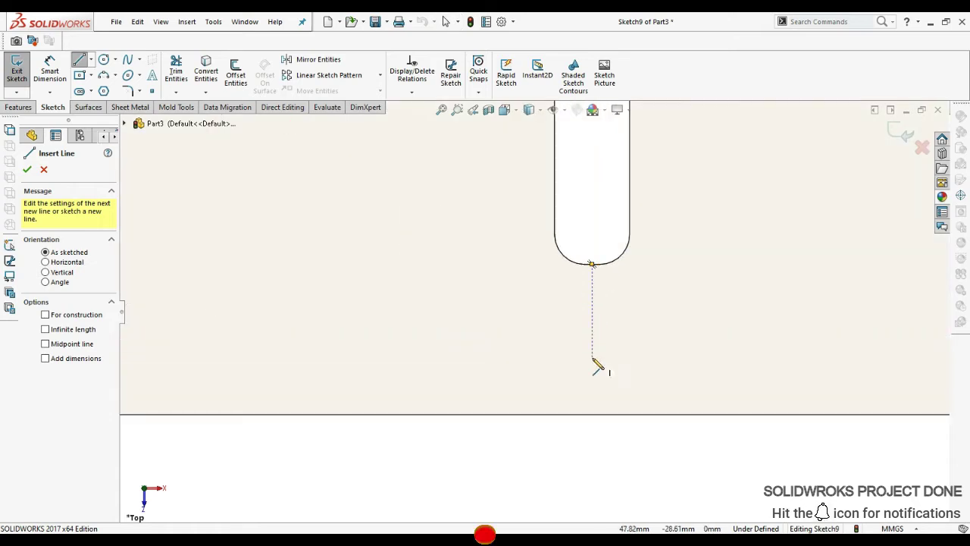
click(594, 415)
scroll(541, 144, up, 5)
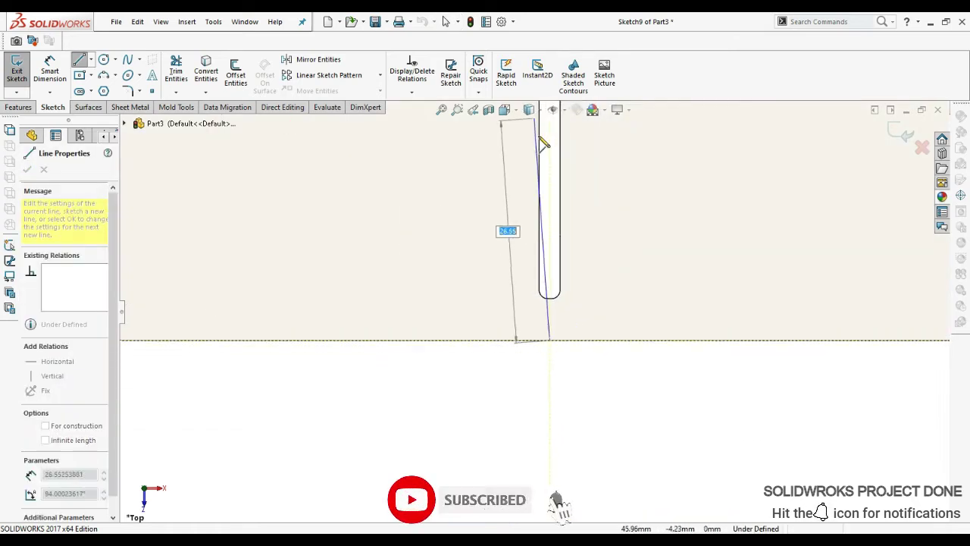
click(535, 167)
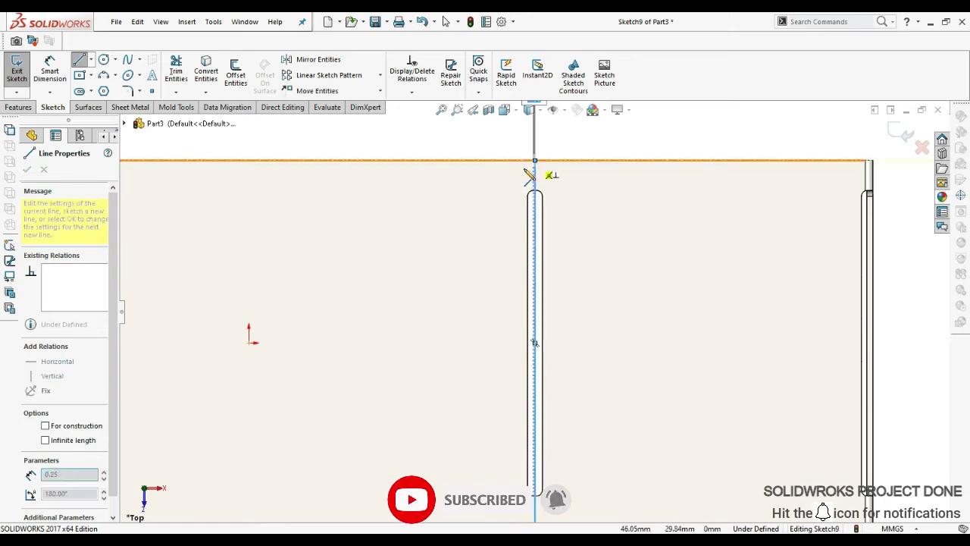
key(Escape)
scroll(502, 347, up, 5)
mouse_move(502, 347)
middle_down()
mouse_move(463, 255)
mouse_move(371, 313)
mouse_move(498, 222)
middle_up()
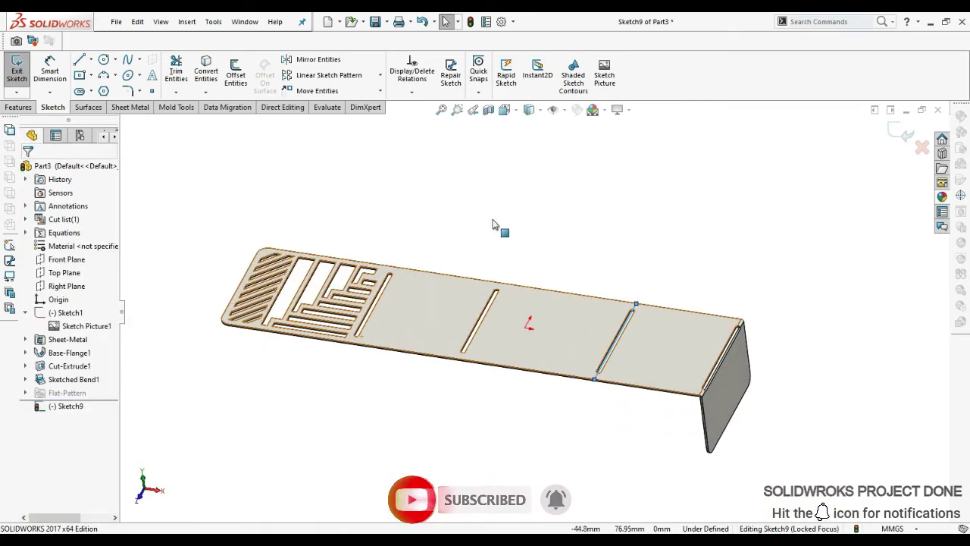
Add a 170° Sketched Bend along that line with the flat face fixed.
click(127, 108)
click(216, 78)
click(576, 326)
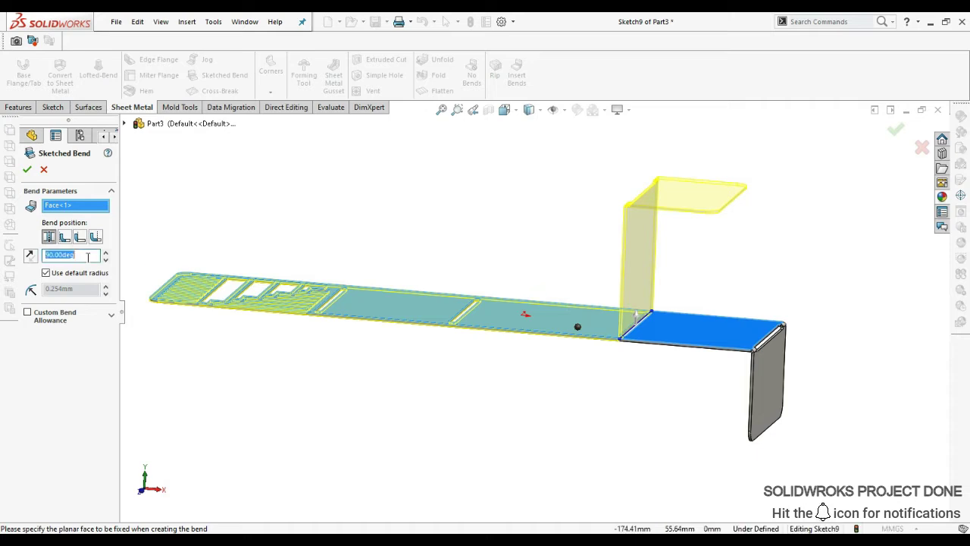
key(Return)
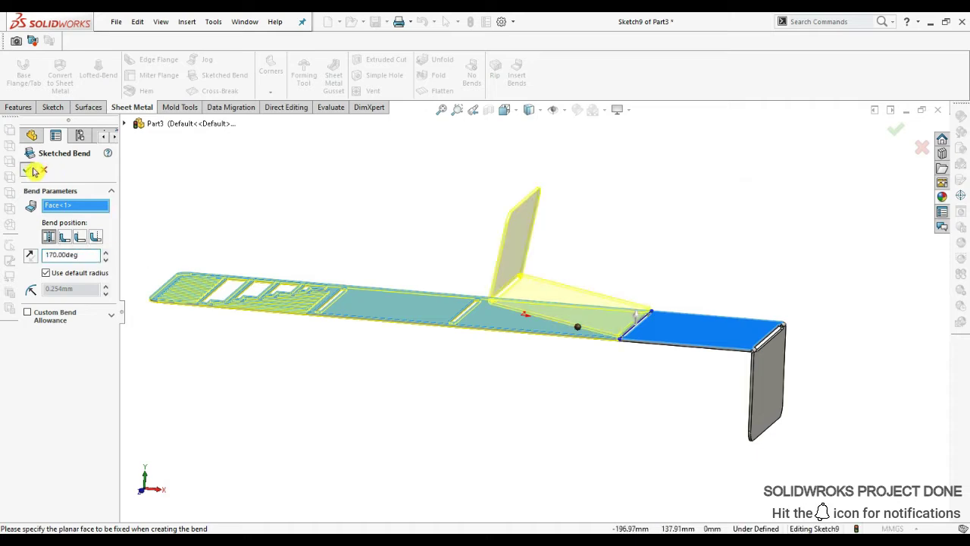
middle_drag(434, 309, 466, 327)
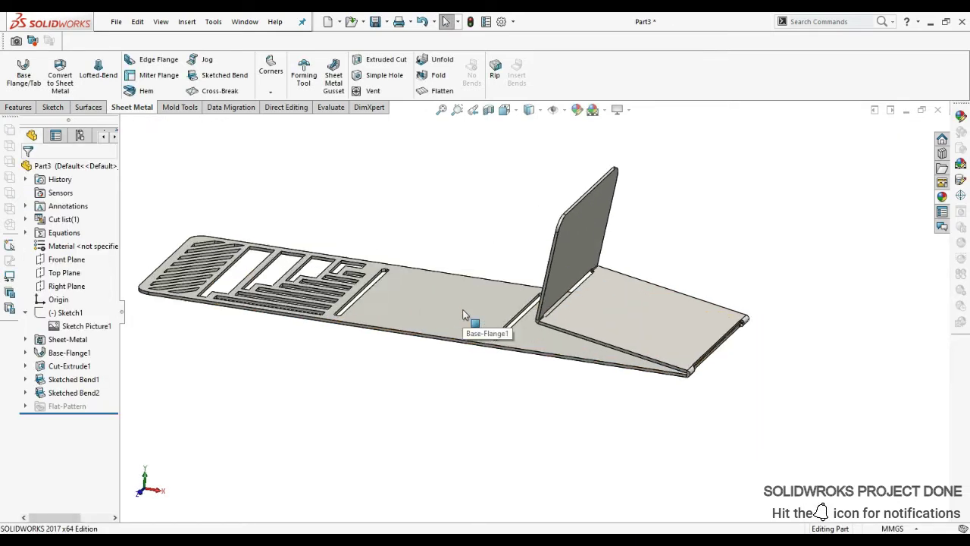
click(515, 280)
Sketch a vertical line on the base face through the third slot, from top edge to below.
click(515, 277)
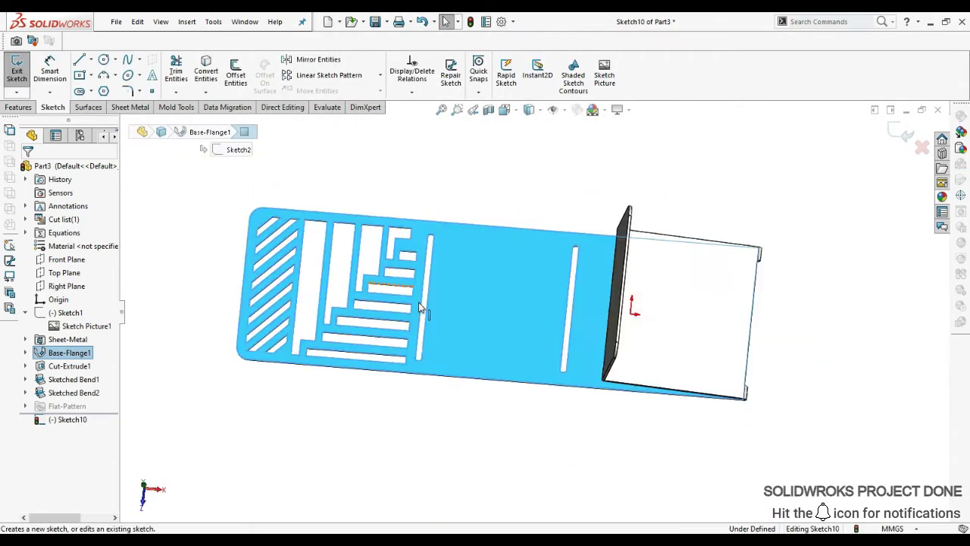
key(l)
scroll(545, 232, down, 5)
scroll(489, 280, down, 5)
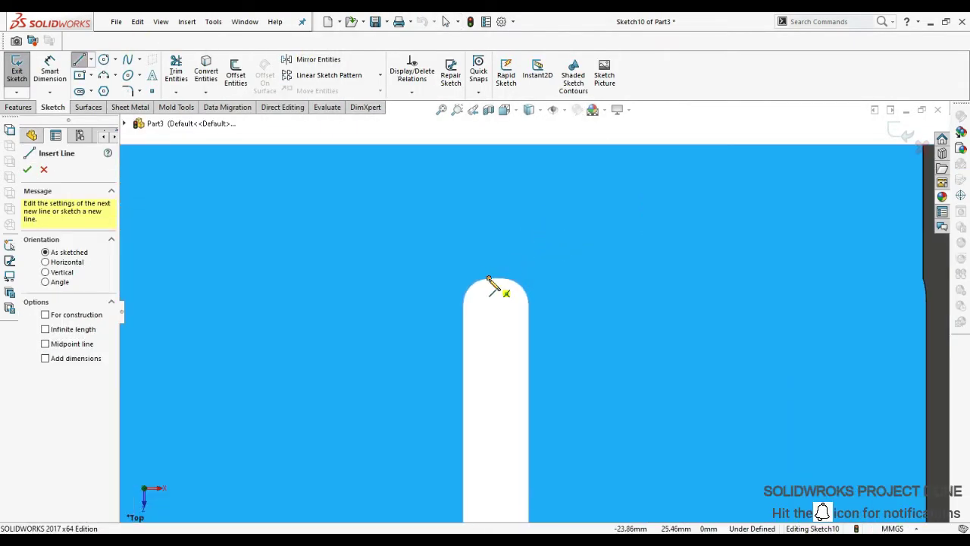
click(497, 144)
scroll(494, 407, up, 3)
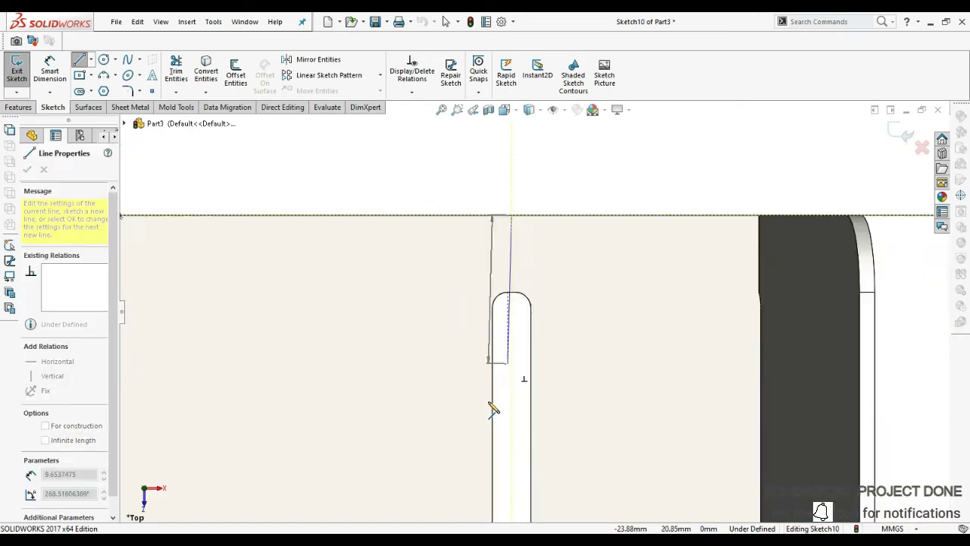
scroll(516, 455, up, 2)
scroll(545, 485, up, 2)
scroll(574, 447, down, 5)
scroll(574, 447, down, 2)
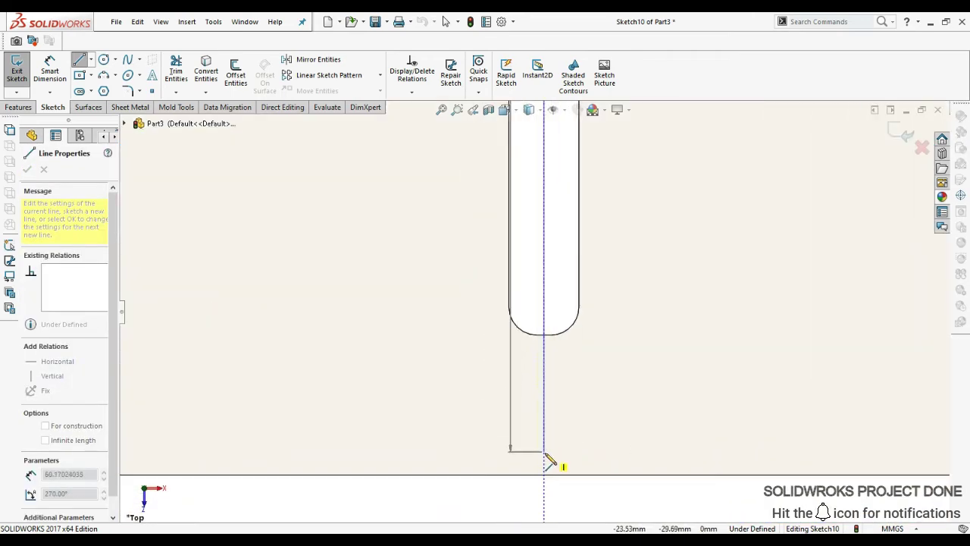
click(543, 474)
key(Escape)
scroll(539, 425, up, 5)
mouse_move(537, 385)
middle_down()
mouse_move(505, 361)
mouse_move(568, 269)
middle_up()
Add a 90° Sketched Bend along the line, keeping the slotted section fixed.
click(129, 107)
click(219, 75)
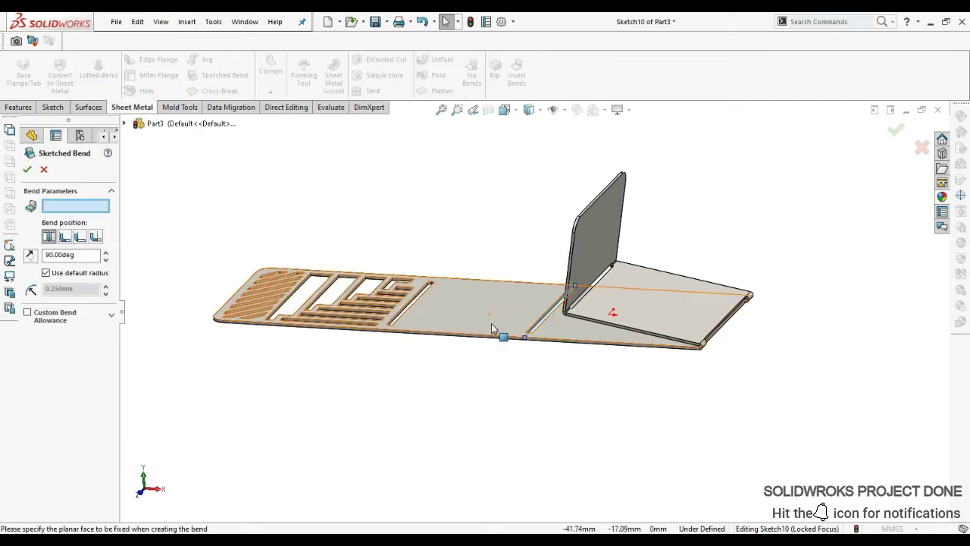
click(494, 322)
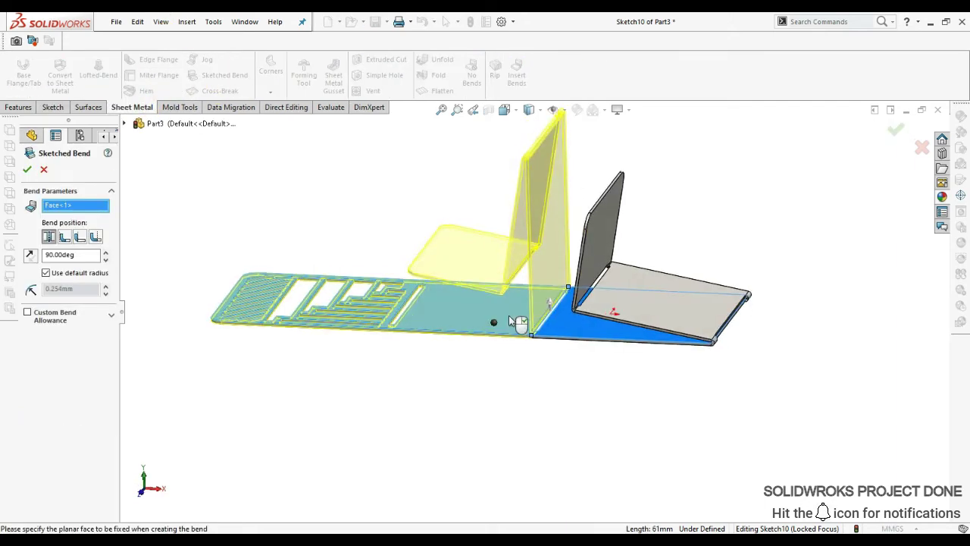
middle_drag(511, 321, 506, 303)
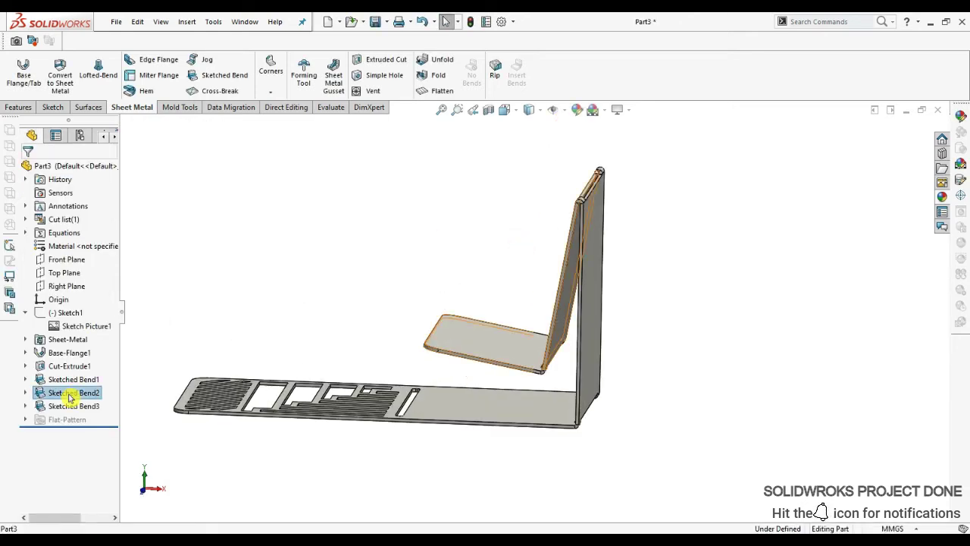
Edit Sketched Bend2 to change its angle from 170° to 180°.
click(69, 394)
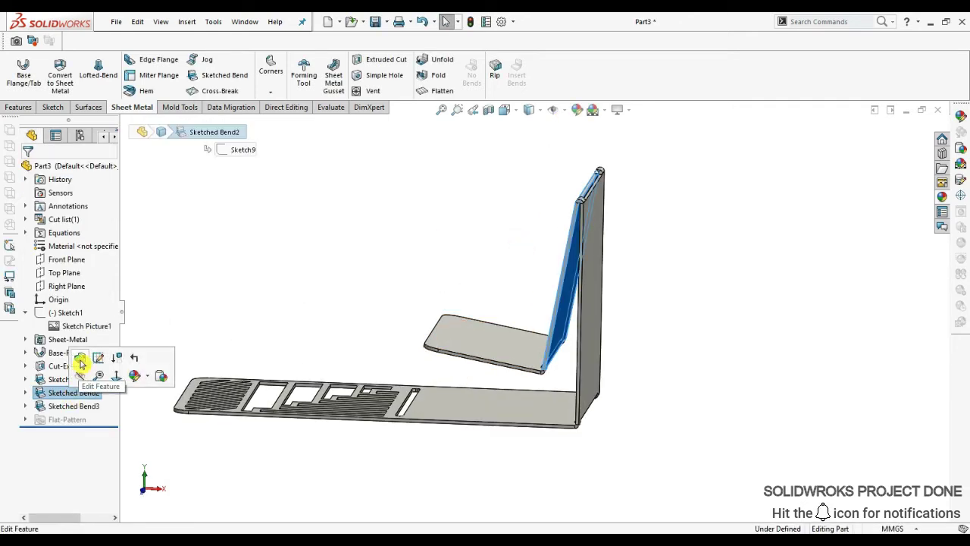
click(80, 361)
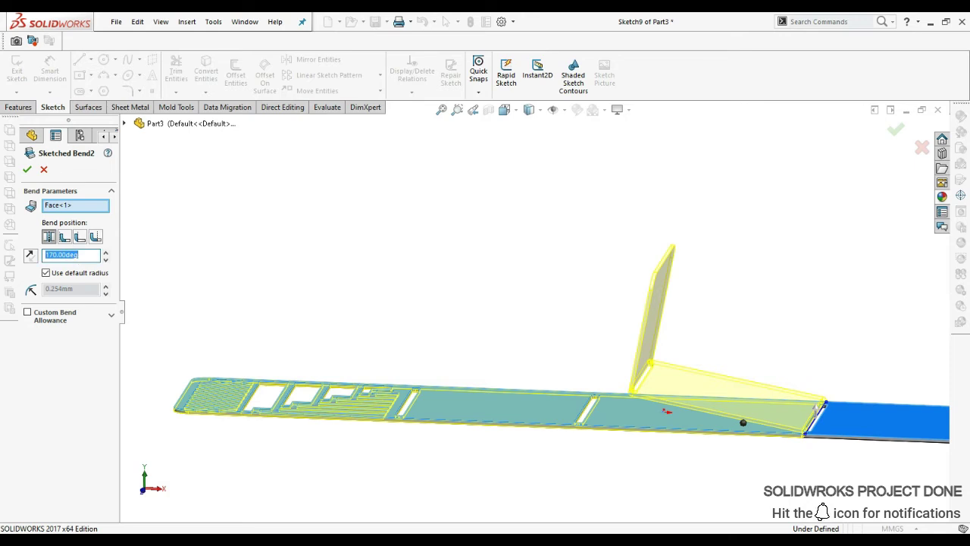
key(Return)
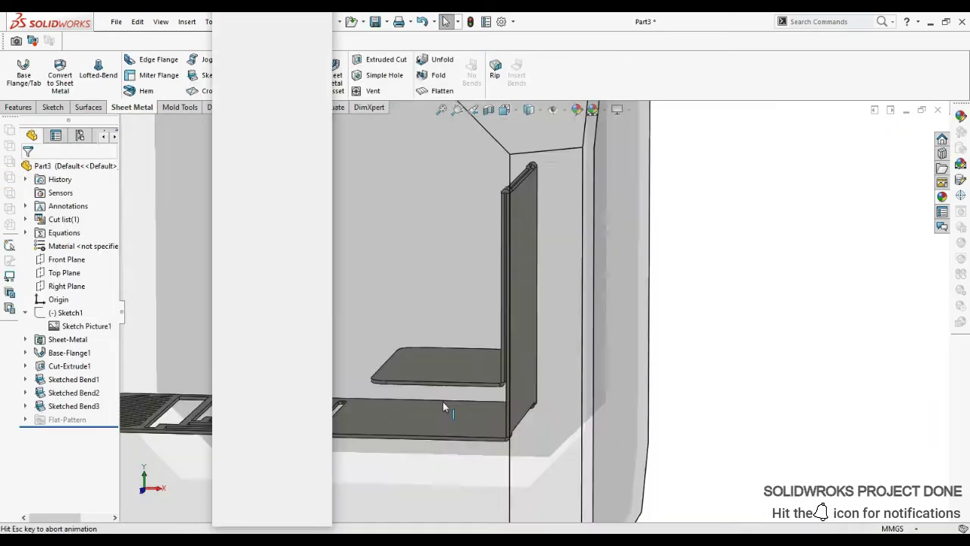
Sketch a line on the base face beside the last slot, running across the plate.
middle_drag(624, 312, 595, 455)
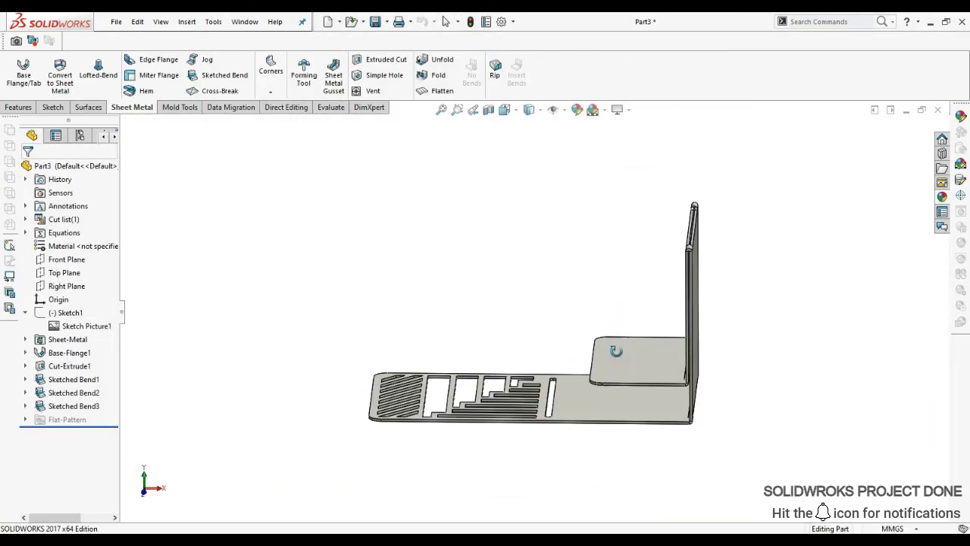
middle_drag(558, 303, 529, 444)
click(584, 382)
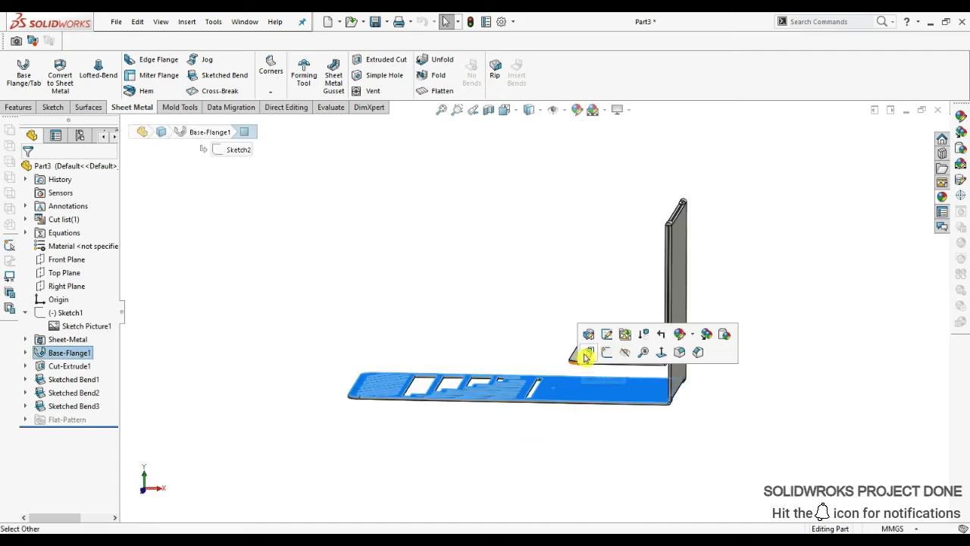
click(599, 352)
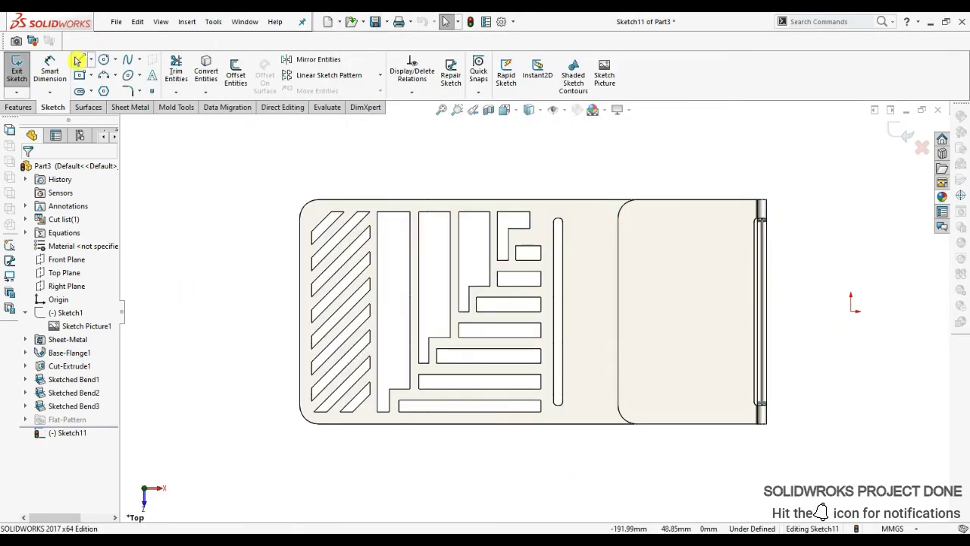
click(79, 60)
scroll(564, 222, down, 3)
scroll(565, 222, down, 3)
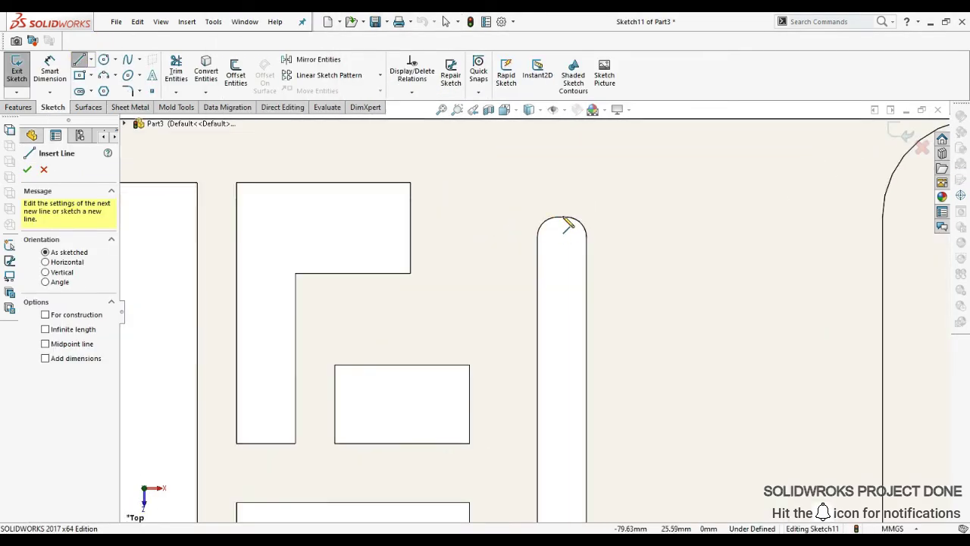
click(562, 126)
scroll(531, 303, up, 5)
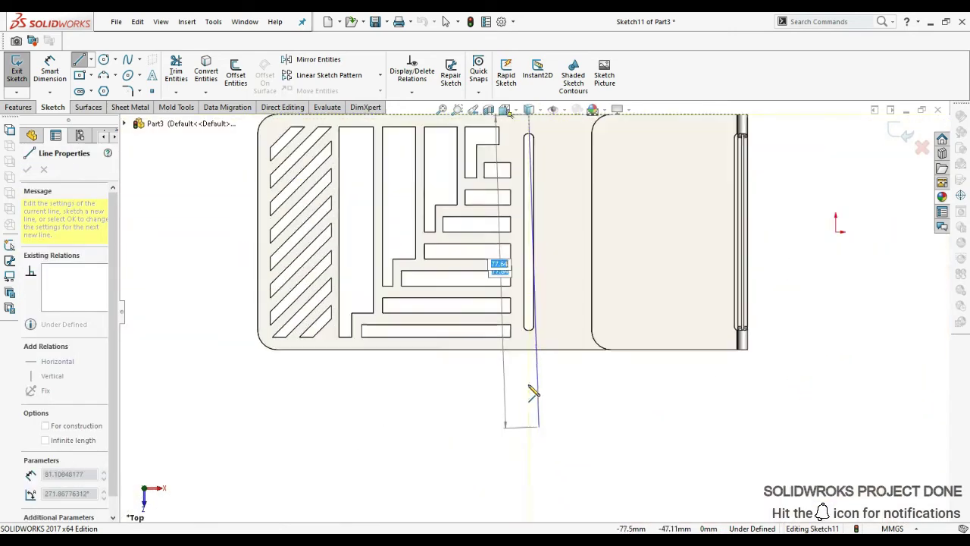
scroll(527, 322, down, 3)
click(526, 315)
key(Escape)
scroll(552, 288, up, 3)
middle_drag(552, 288, 505, 202)
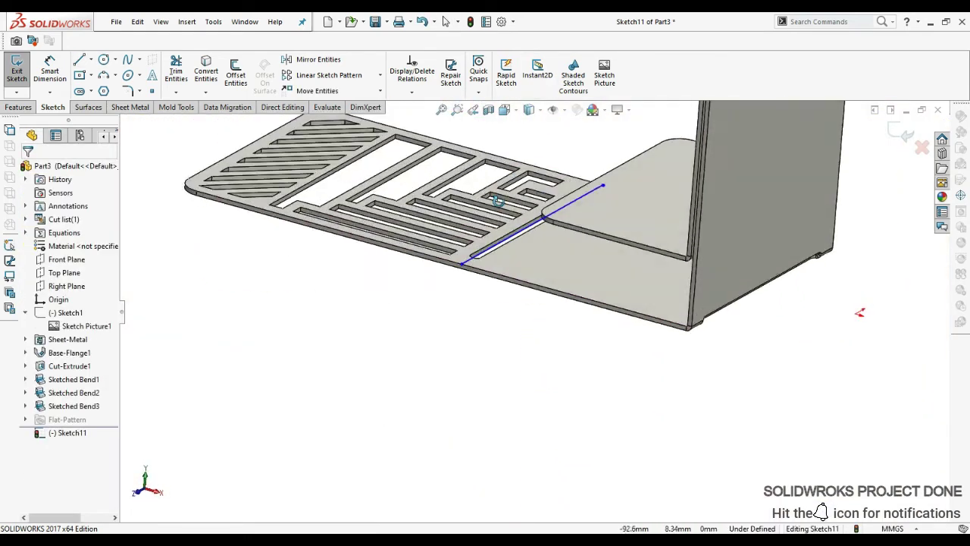
scroll(557, 198, down, 3)
Fold the slotted end upright at 90° with a Sketched Bend, keeping the base fixed.
click(136, 109)
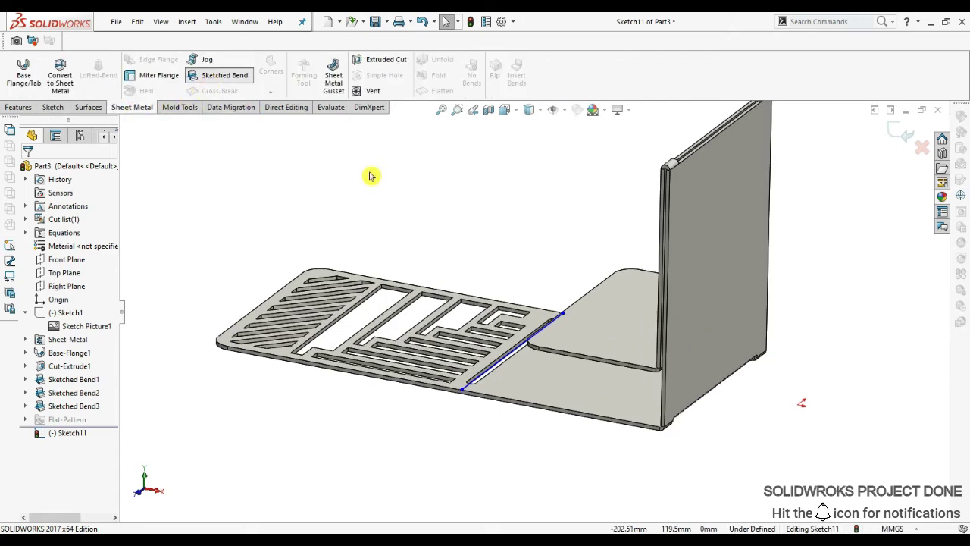
click(224, 75)
click(547, 380)
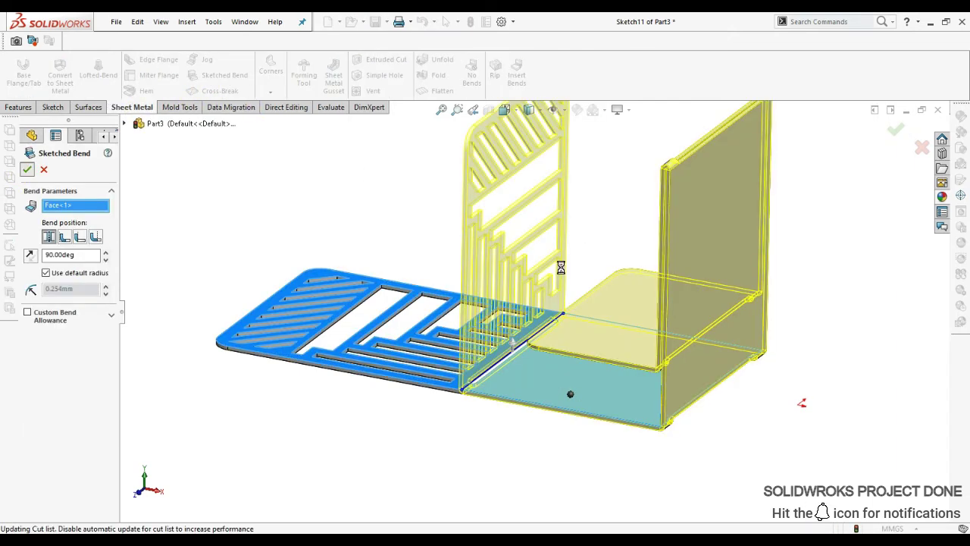
scroll(561, 268, up, 3)
middle_drag(560, 267, 552, 501)
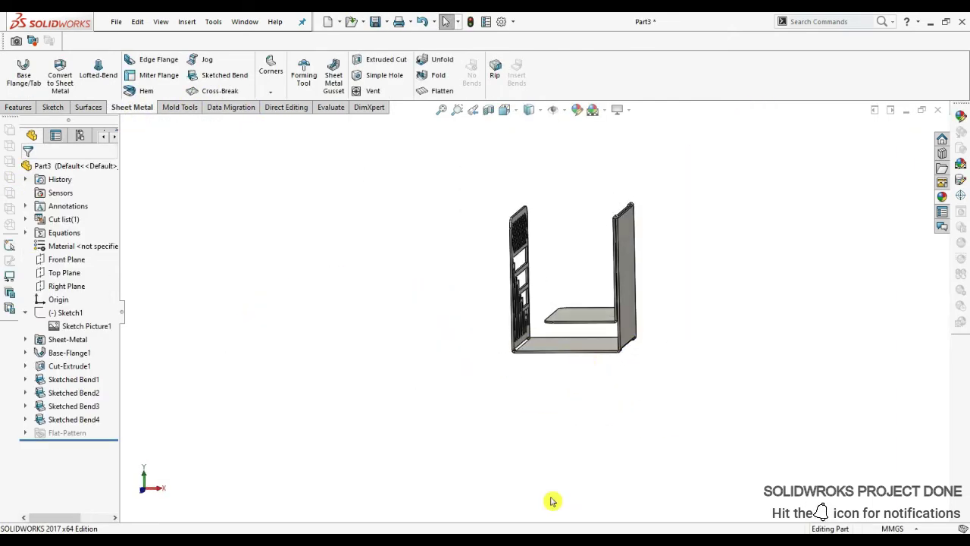
scroll(613, 325, down, 3)
click(609, 318)
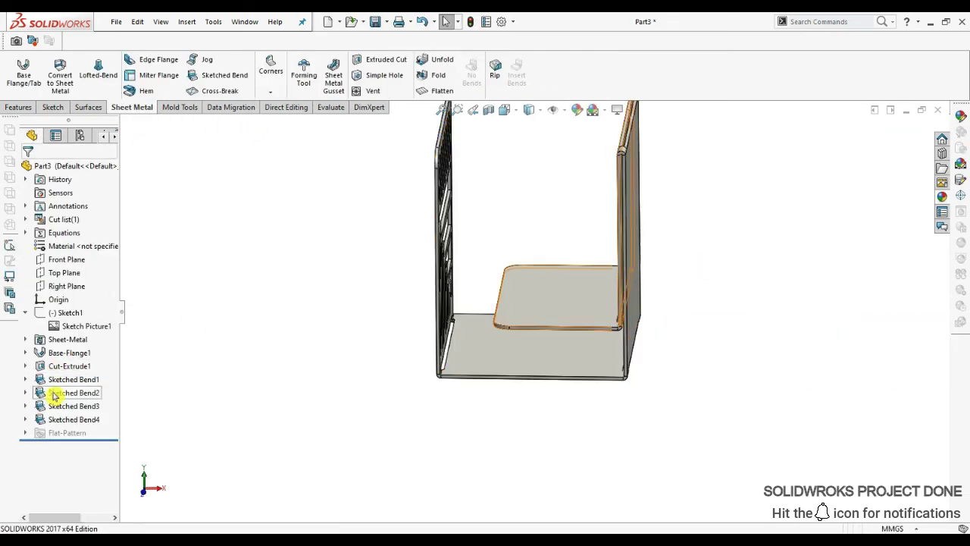
Change Sketched Bend2's angle to 175°.
click(64, 388)
click(64, 356)
double_click(90, 256)
text(175)
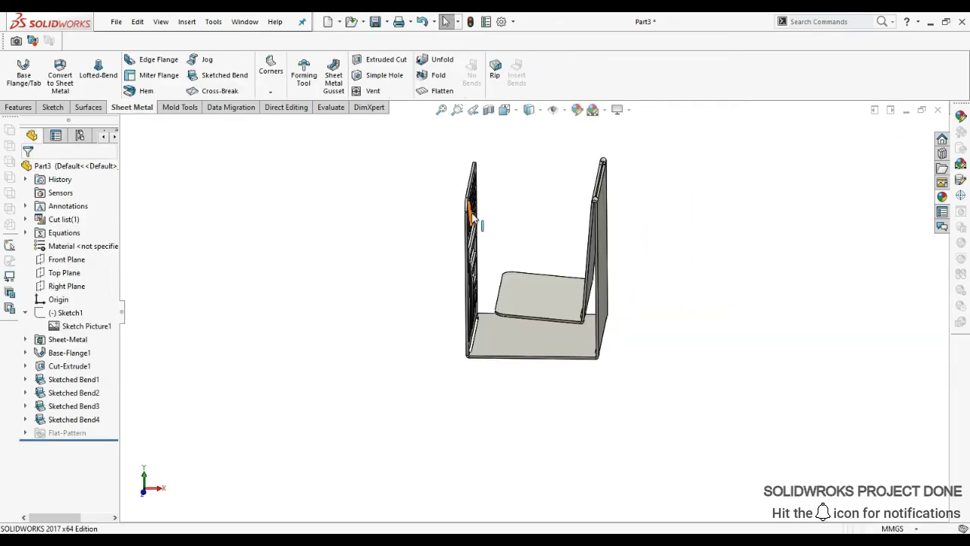
click(546, 303)
Change Sketched Bend1's angle to 85° so the wall leans slightly.
click(581, 267)
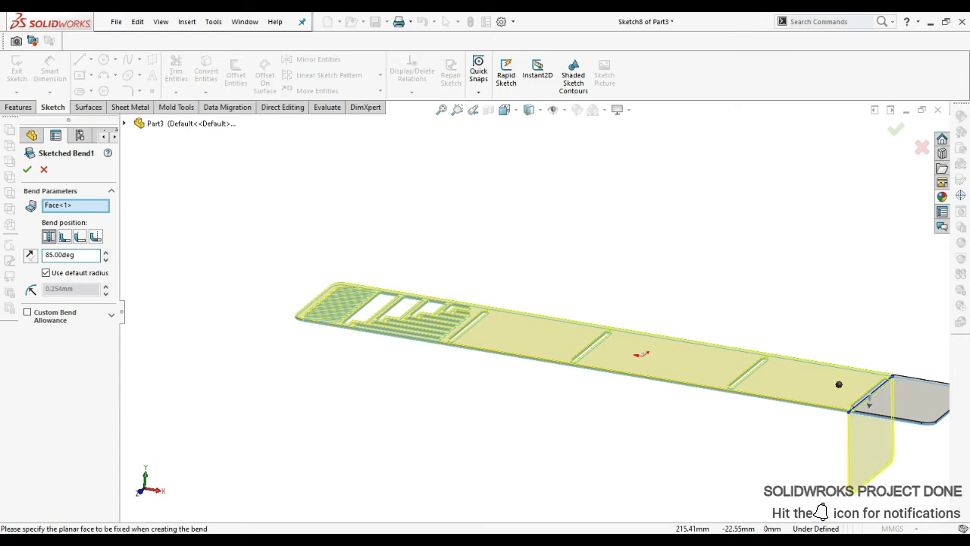
click(895, 129)
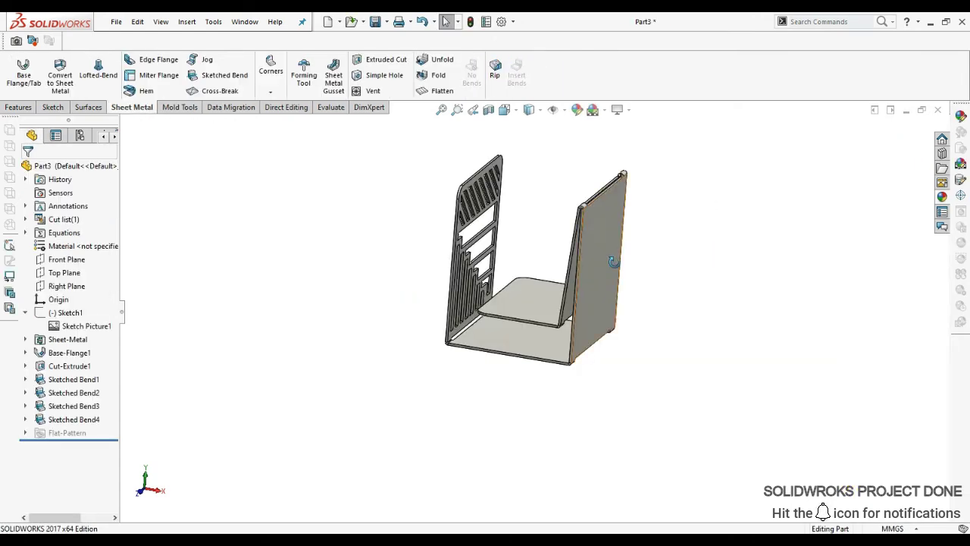
mouse_move(725, 251)
middle_down()
mouse_move(554, 270)
mouse_move(617, 274)
mouse_move(740, 253)
mouse_move(535, 255)
mouse_move(502, 341)
mouse_move(483, 334)
mouse_move(533, 396)
mouse_move(381, 296)
mouse_move(201, 301)
mouse_move(487, 232)
mouse_move(593, 303)
mouse_move(535, 272)
mouse_move(646, 197)
mouse_move(575, 212)
mouse_move(545, 244)
mouse_move(561, 265)
mouse_move(558, 217)
mouse_move(567, 245)
middle_up()
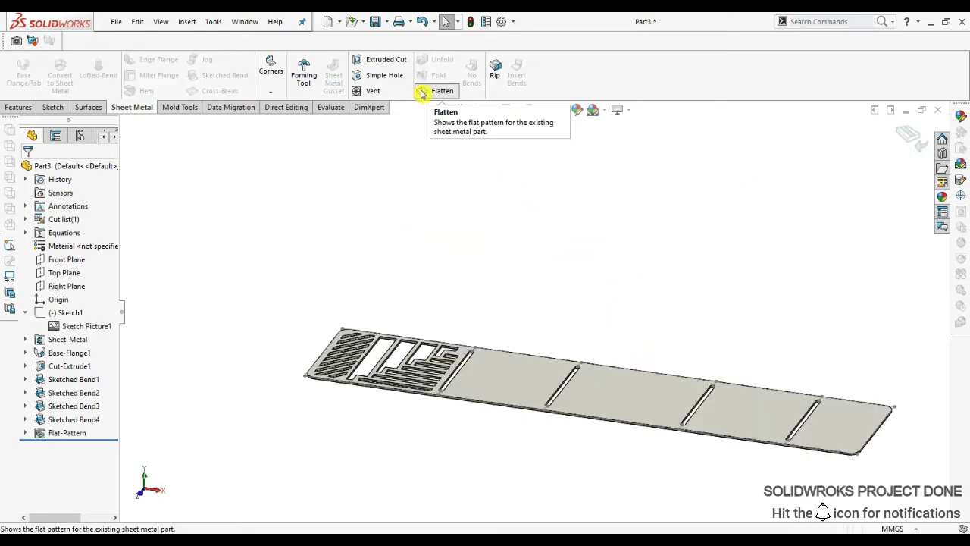
Inspect the flat pattern, then turn Flatten off to restore the folded U-shaped stand.
mouse_move(642, 448)
middle_down()
mouse_move(660, 372)
mouse_move(510, 355)
middle_up()
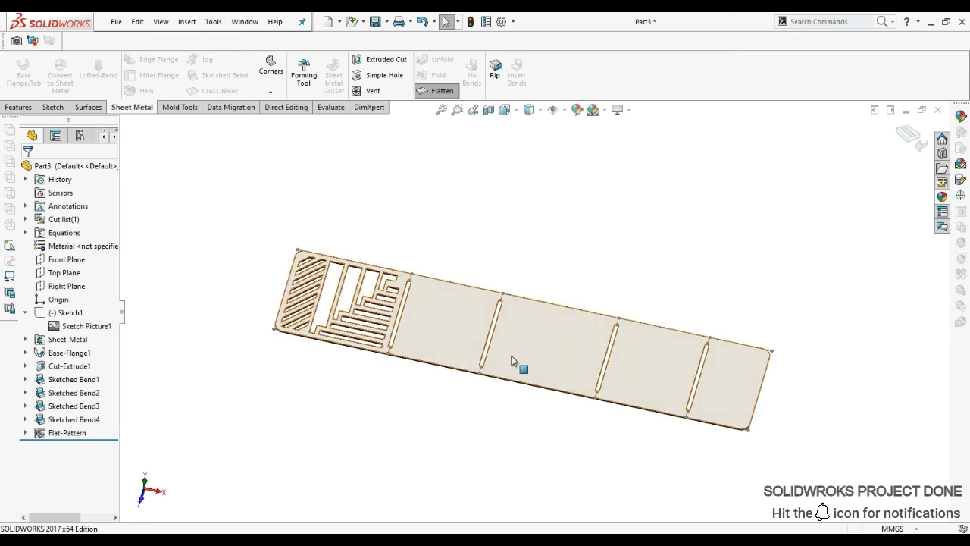
click(440, 91)
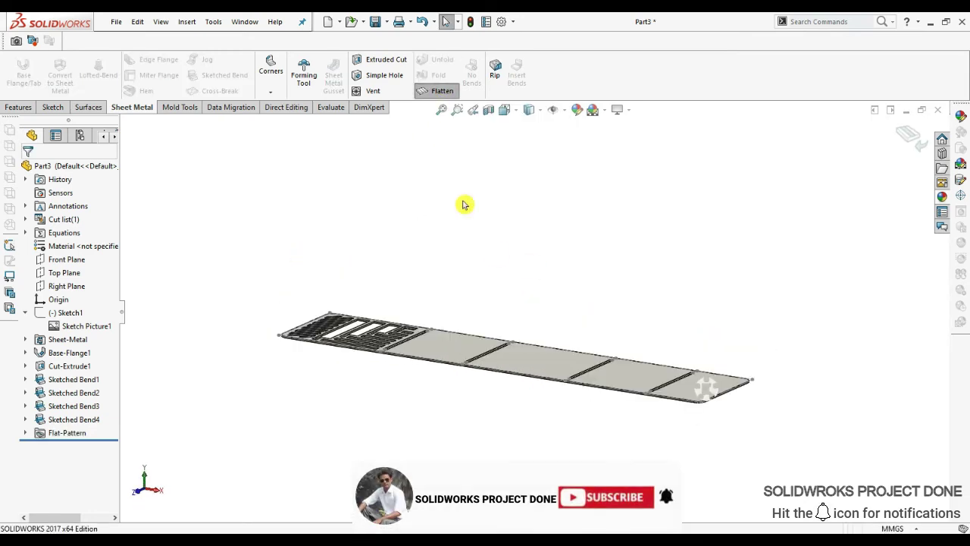
mouse_move(520, 276)
middle_down()
mouse_move(520, 336)
mouse_move(546, 346)
middle_up()
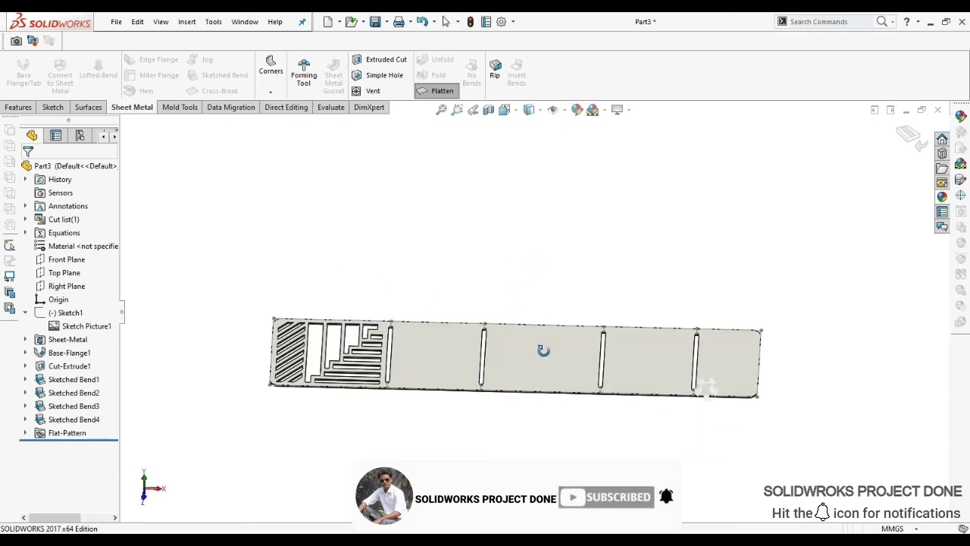
click(444, 92)
middle_drag(394, 190, 294, 277)
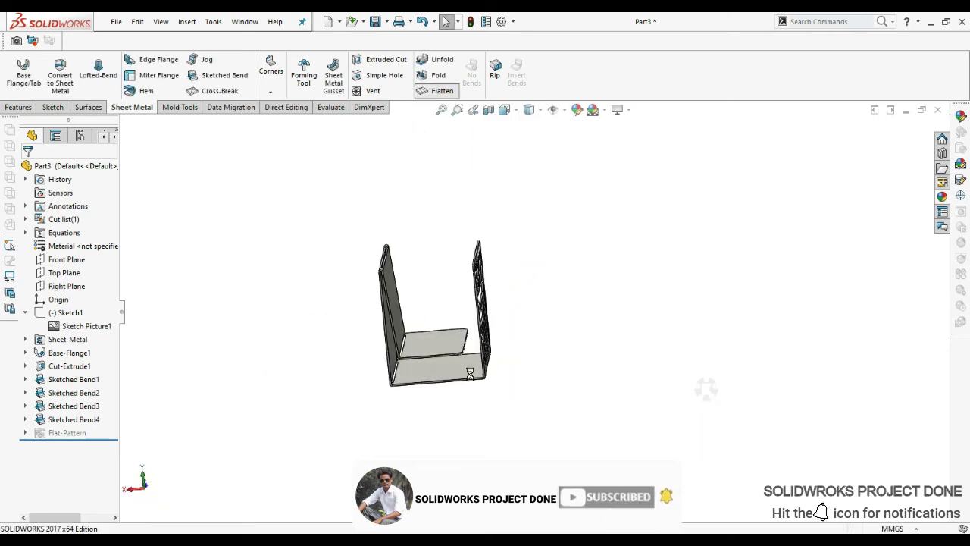
mouse_move(444, 420)
middle_down()
mouse_move(606, 385)
mouse_move(397, 319)
middle_up()
click(442, 90)
mouse_move(495, 392)
middle_down()
mouse_move(416, 271)
mouse_move(402, 305)
mouse_move(397, 288)
mouse_move(502, 352)
mouse_move(525, 396)
middle_up()
scroll(402, 306, down, 3)
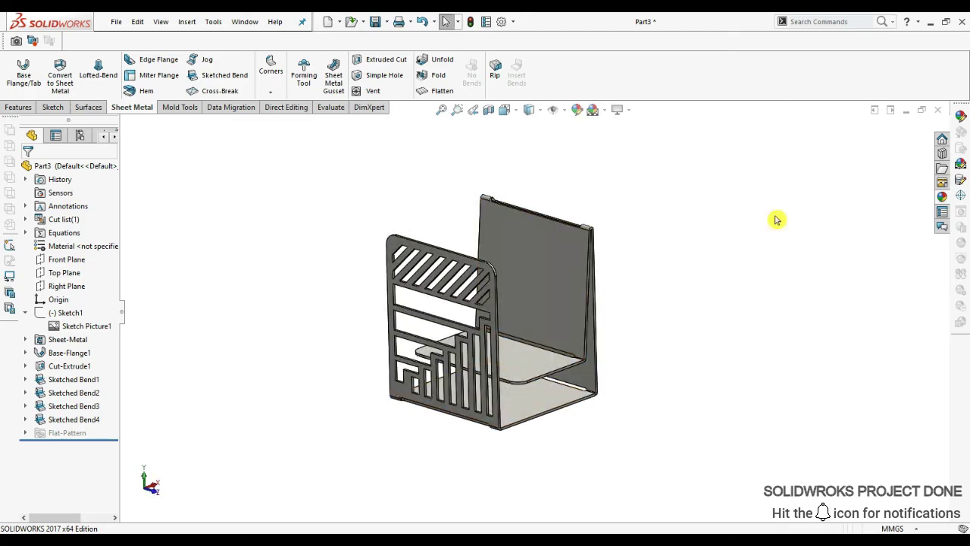